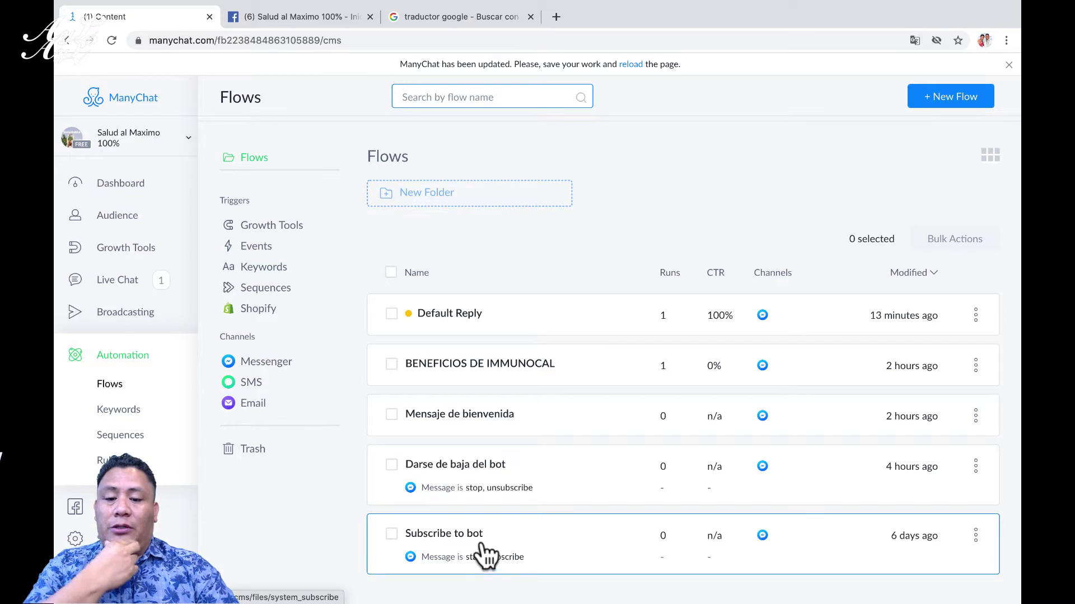
Open the Default Reply flow, translate its title into Spanish in Google Translate, and copy the translation
left_click(464, 330)
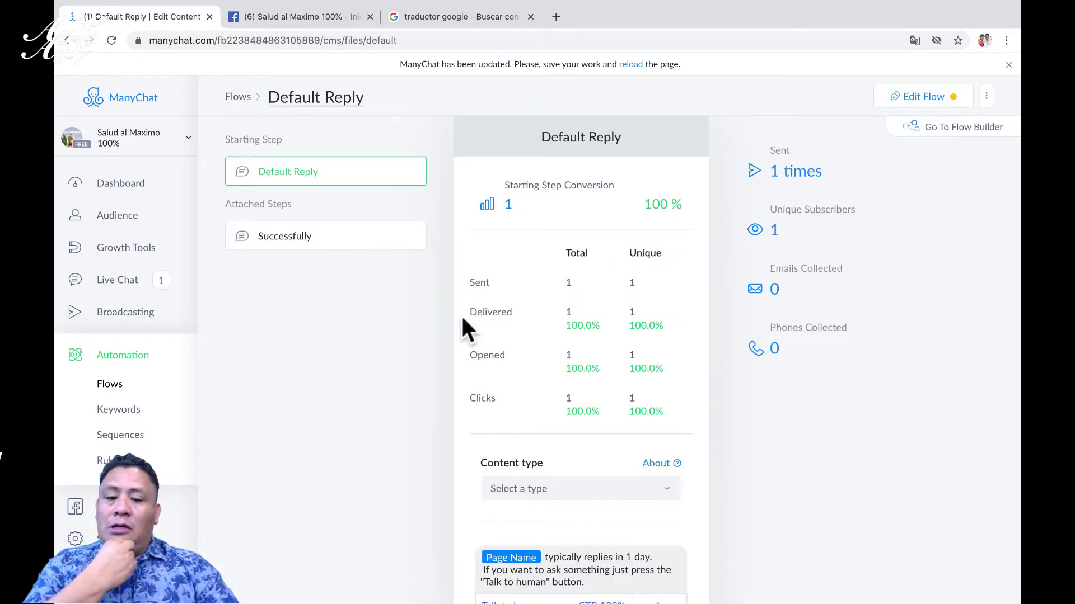
scroll(494, 386, "down", 1)
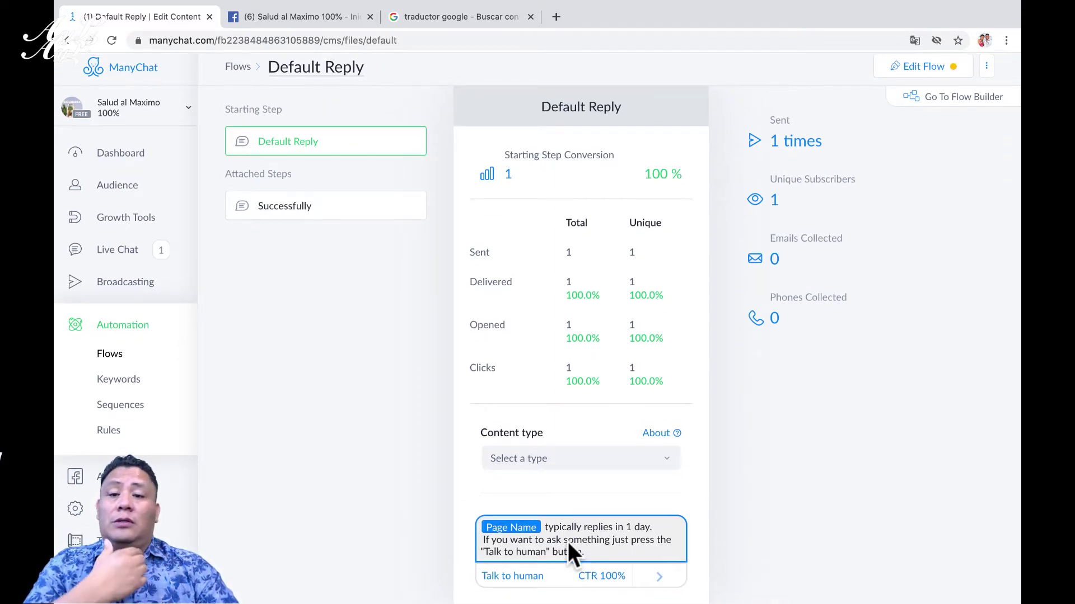
left_click_drag(369, 68, 295, 89)
left_click(295, 87)
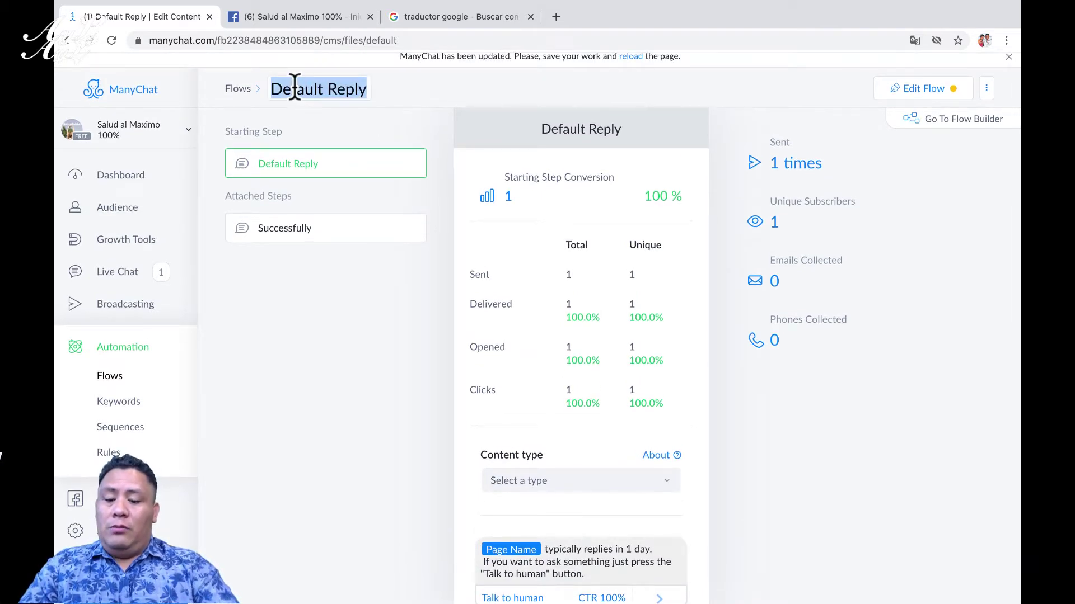
left_click(449, 17)
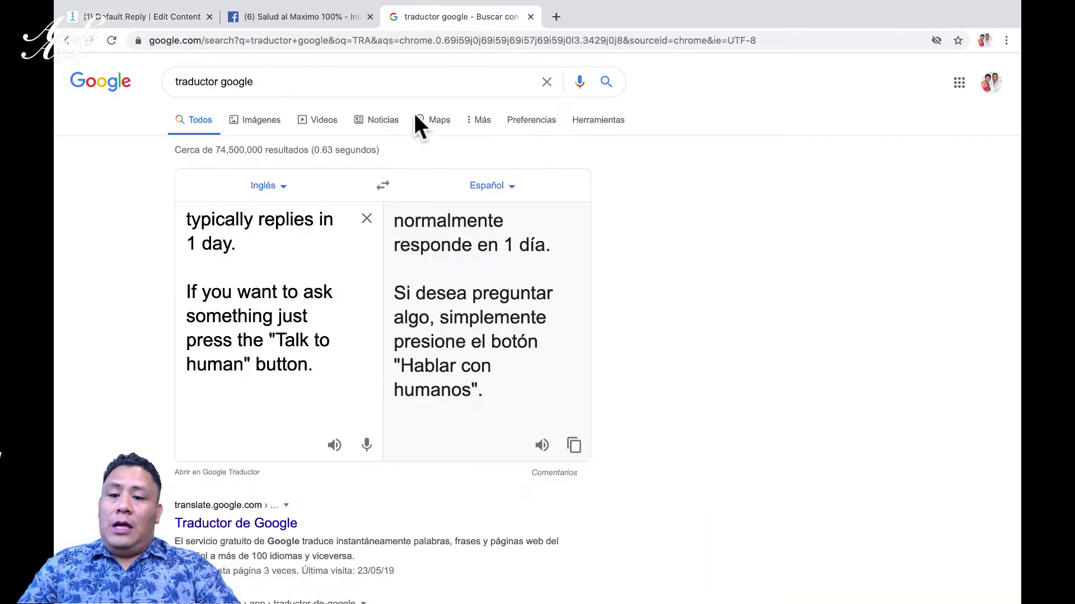
left_click(367, 219)
type("Default Reply")
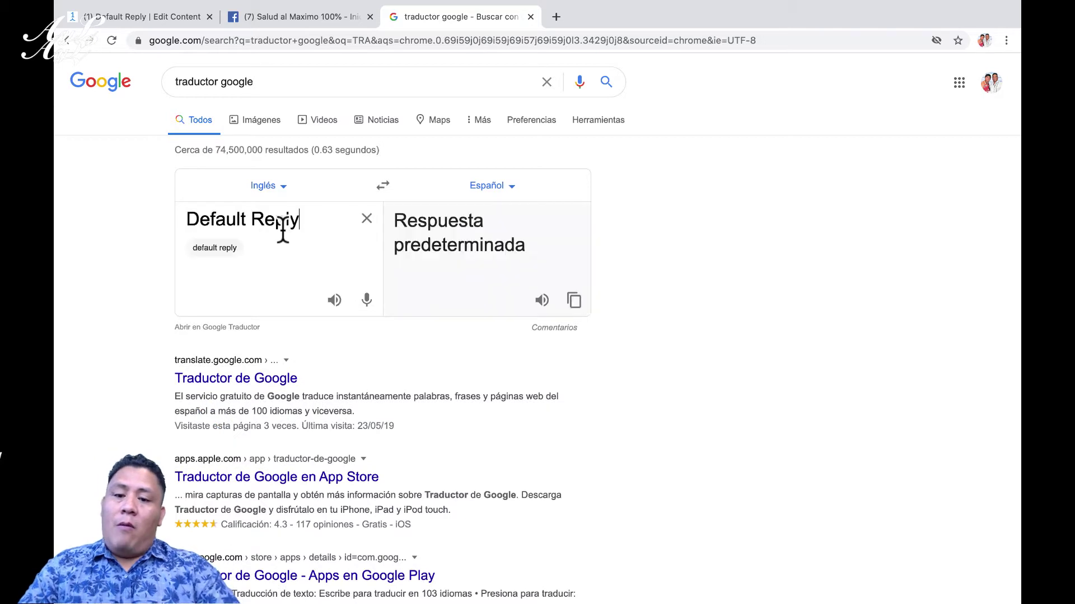
left_click(574, 300)
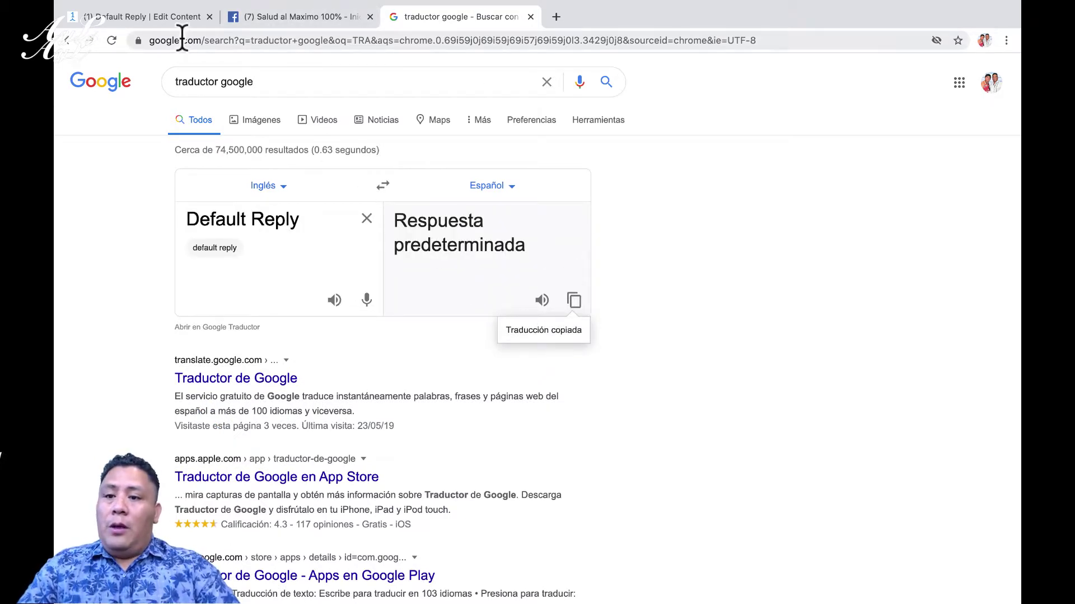
Switch back to ManyChat and rename the flow as Respuesta predeterminada
left_click(142, 17)
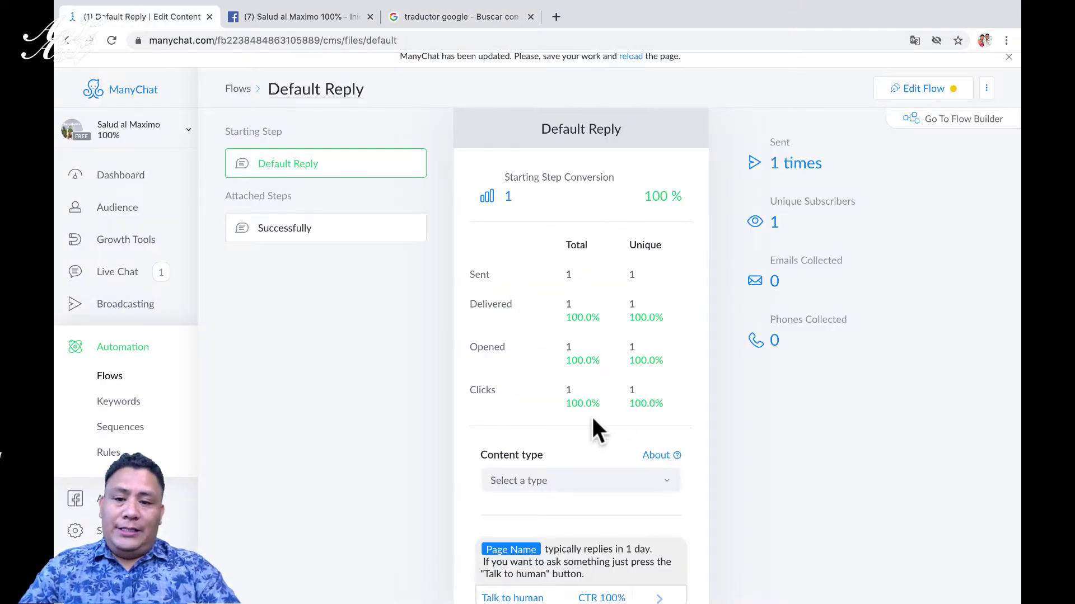
left_click(355, 104)
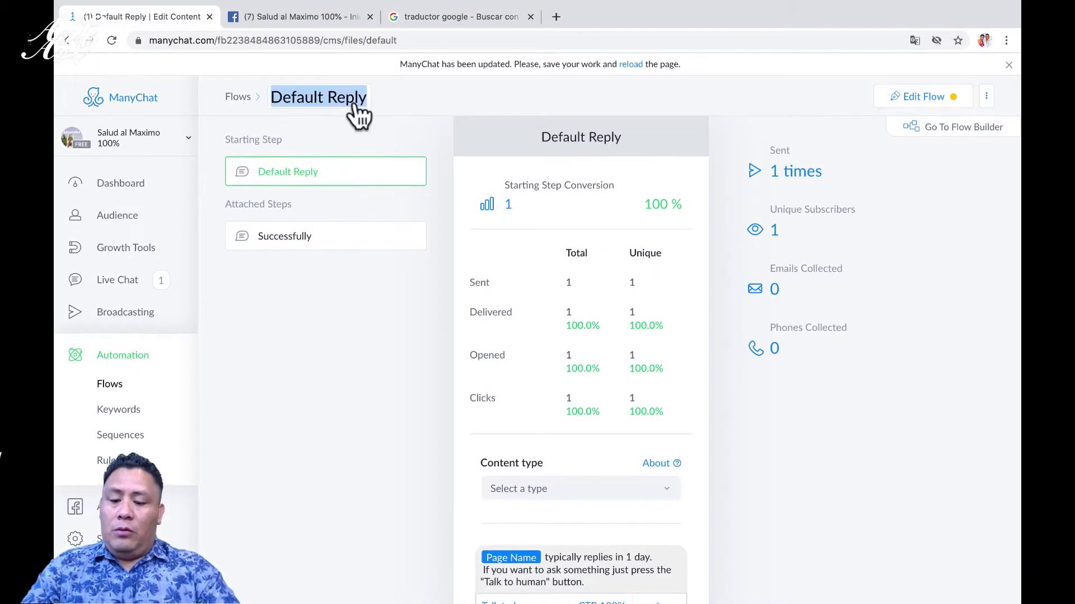
key("ctrl+v")
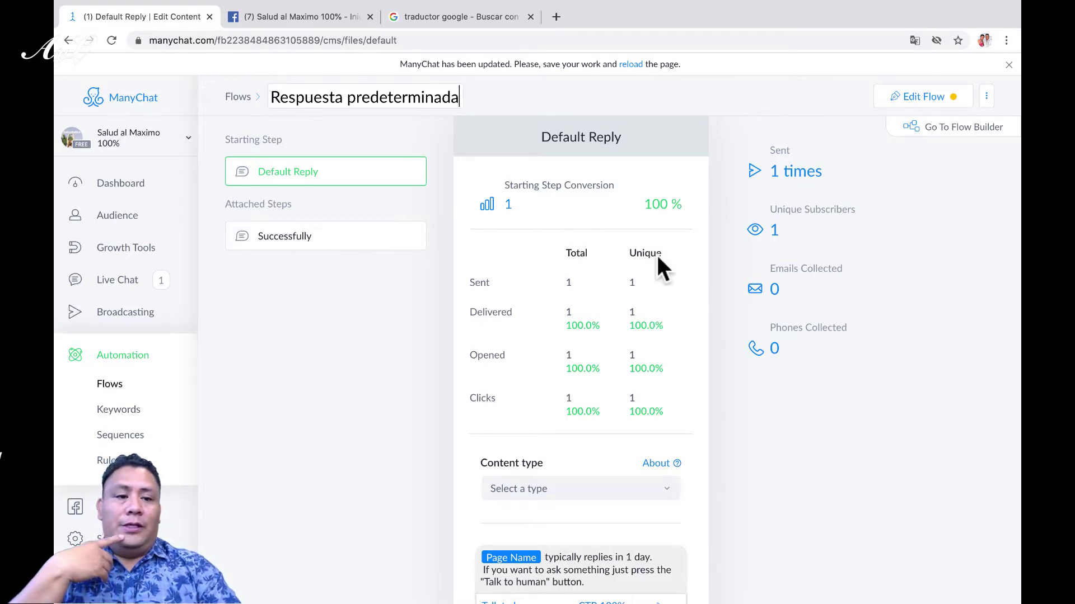
Translate the flow's message text after the Page Name tag into Spanish in Google Translate and copy the translation
scroll(587, 585, "down", 1)
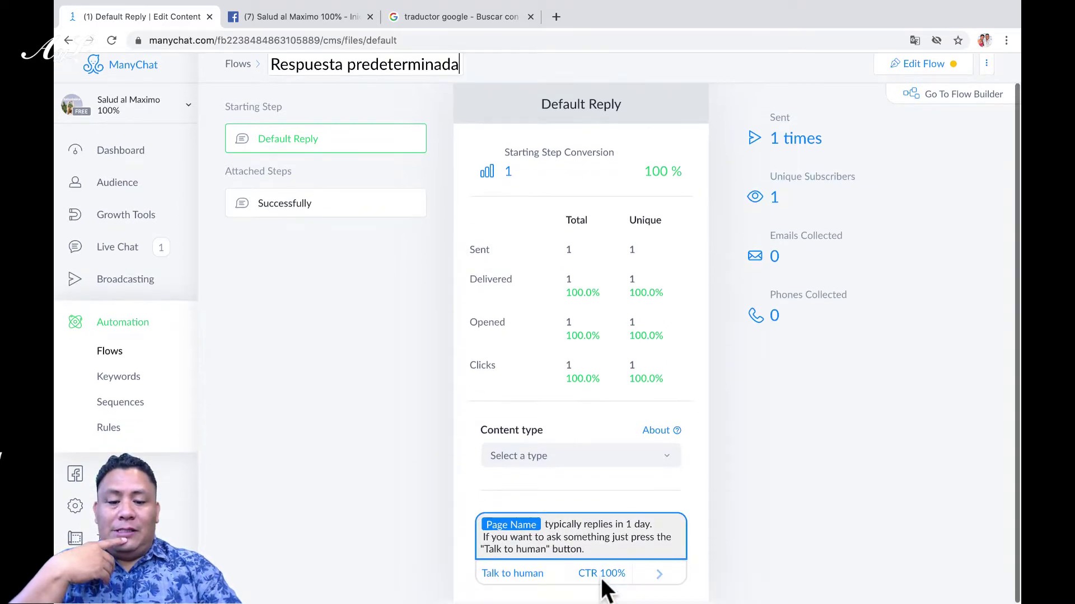
left_click_drag(593, 549, 546, 529)
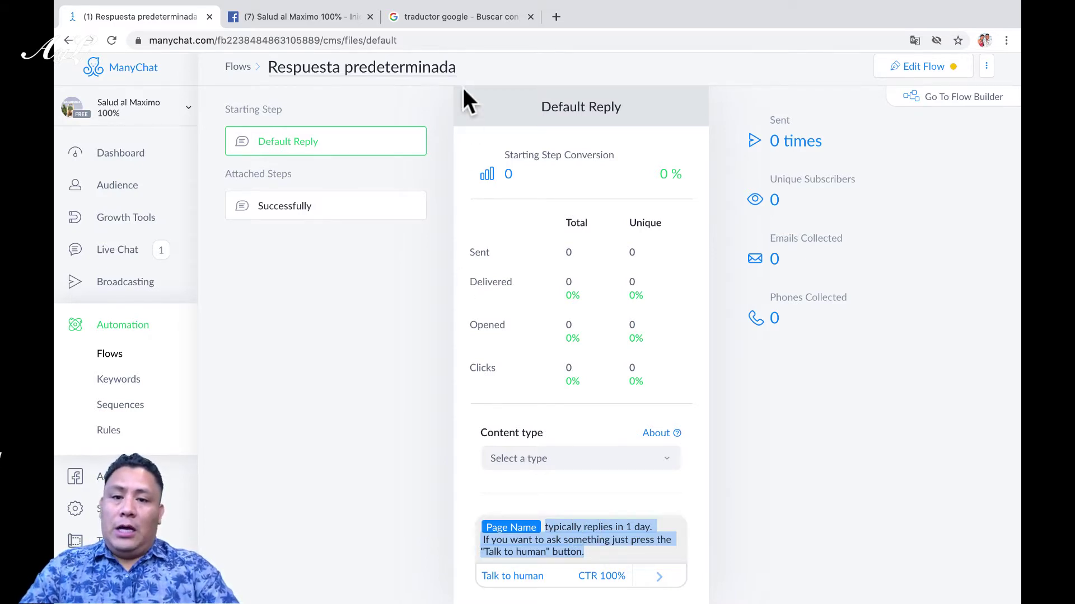
left_click(451, 19)
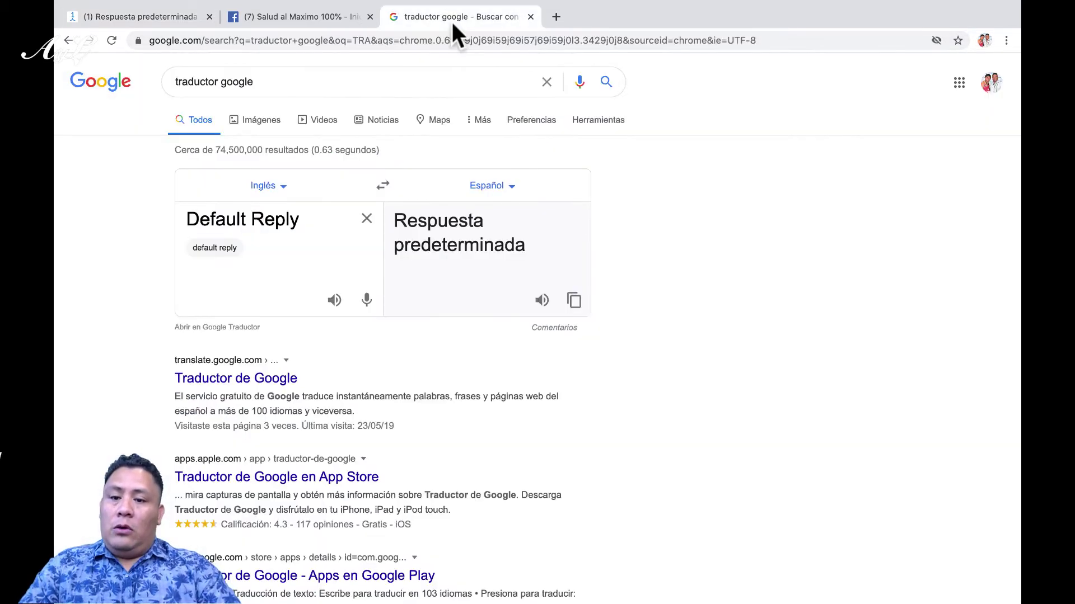
left_click(366, 218)
key("super+v")
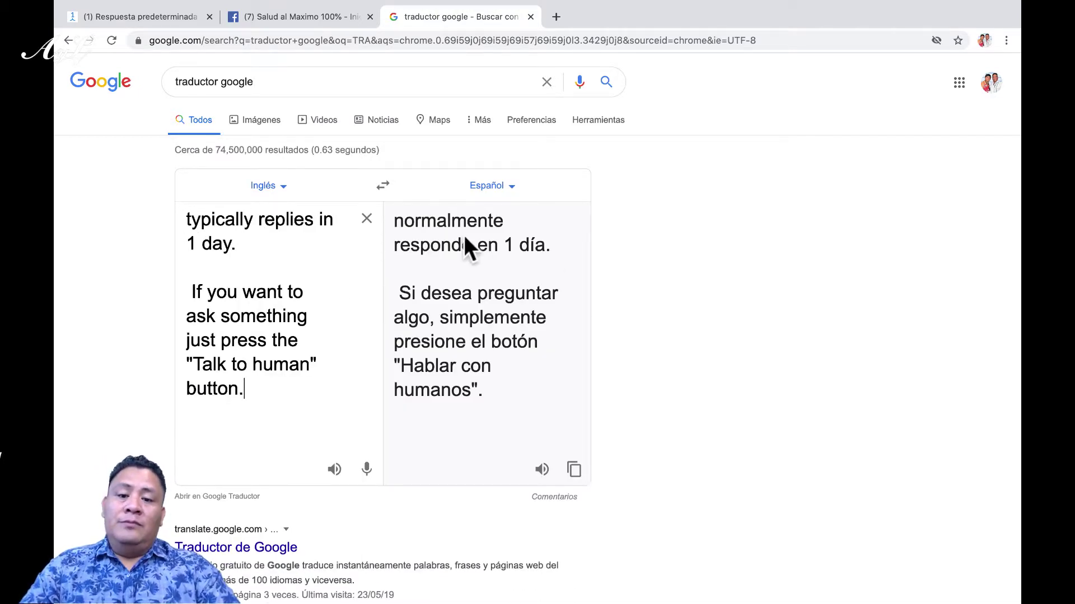
left_click(574, 470)
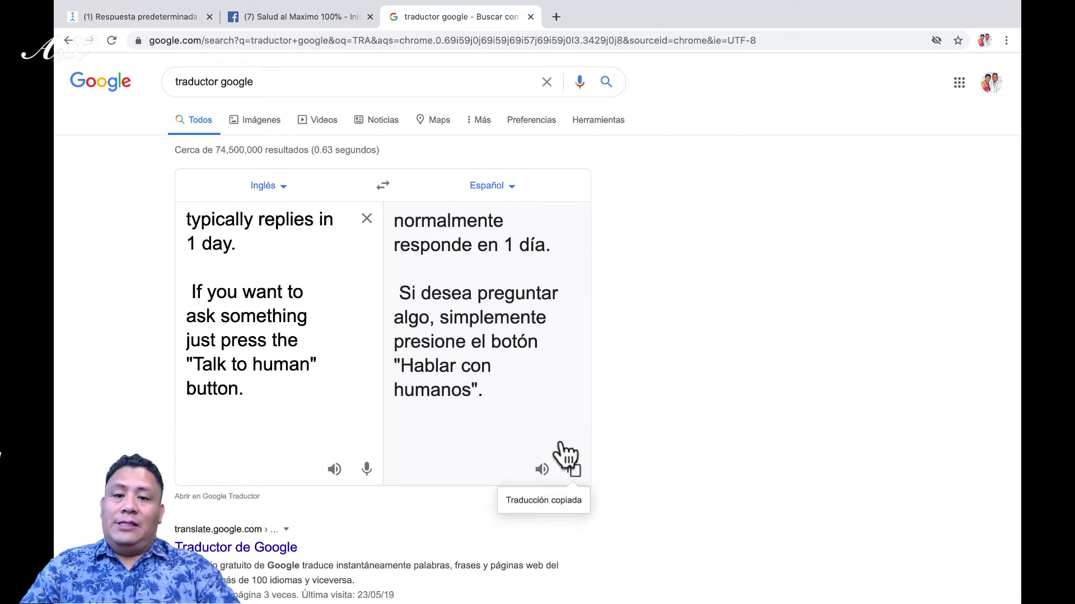
Return to ManyChat, open the Respuesta predeterminada flow for editing, and review the text of its starting message
left_click(141, 35)
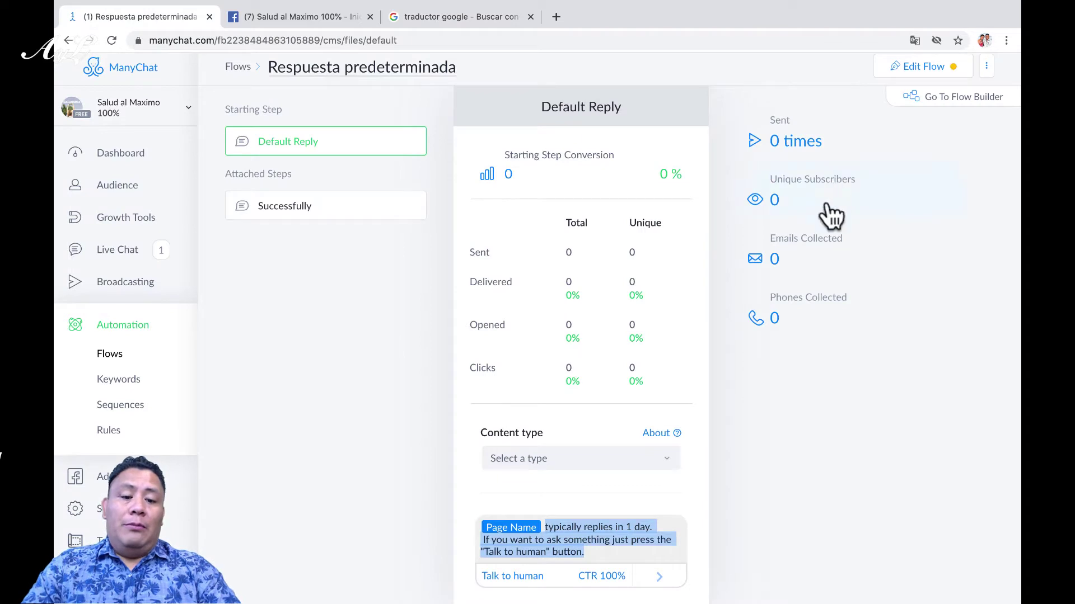
left_click(925, 70)
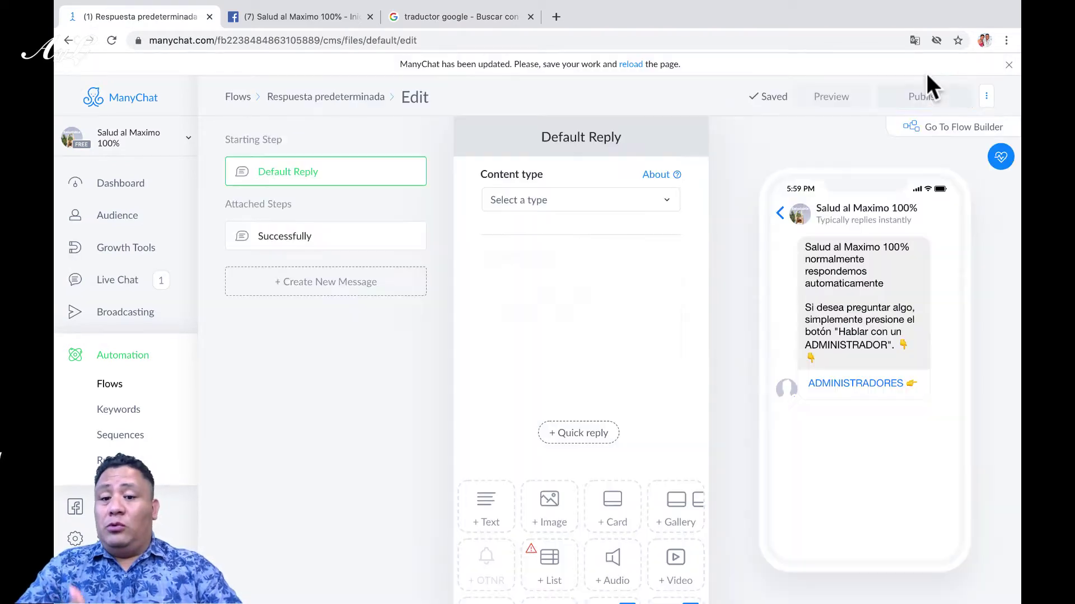
scroll(575, 234, "down", 3)
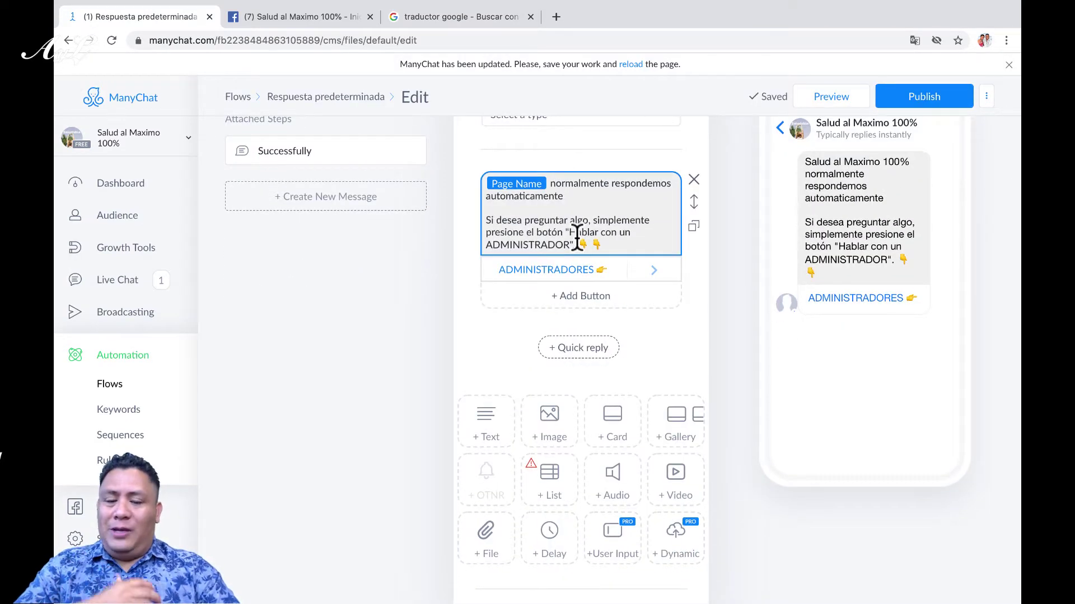
left_click(553, 185)
triple_click(614, 242)
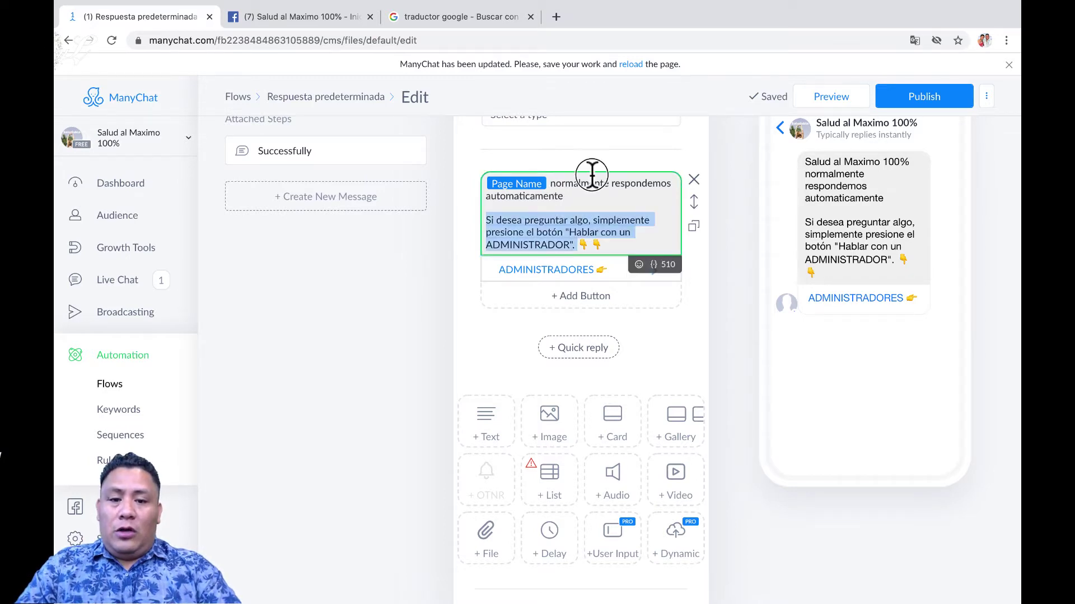
left_click_drag(592, 175, 552, 185)
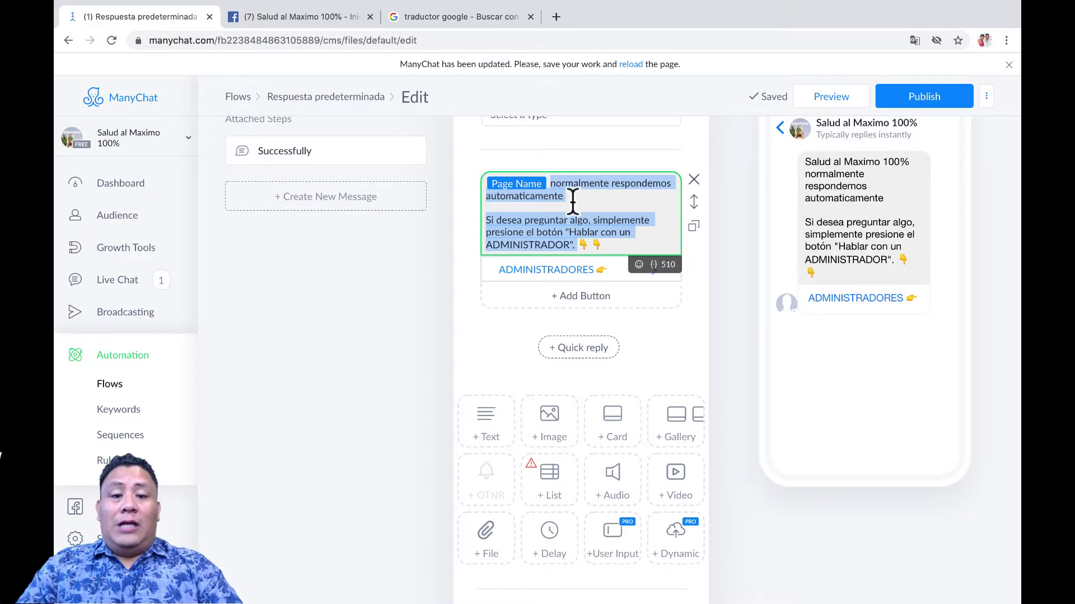
left_click(572, 201)
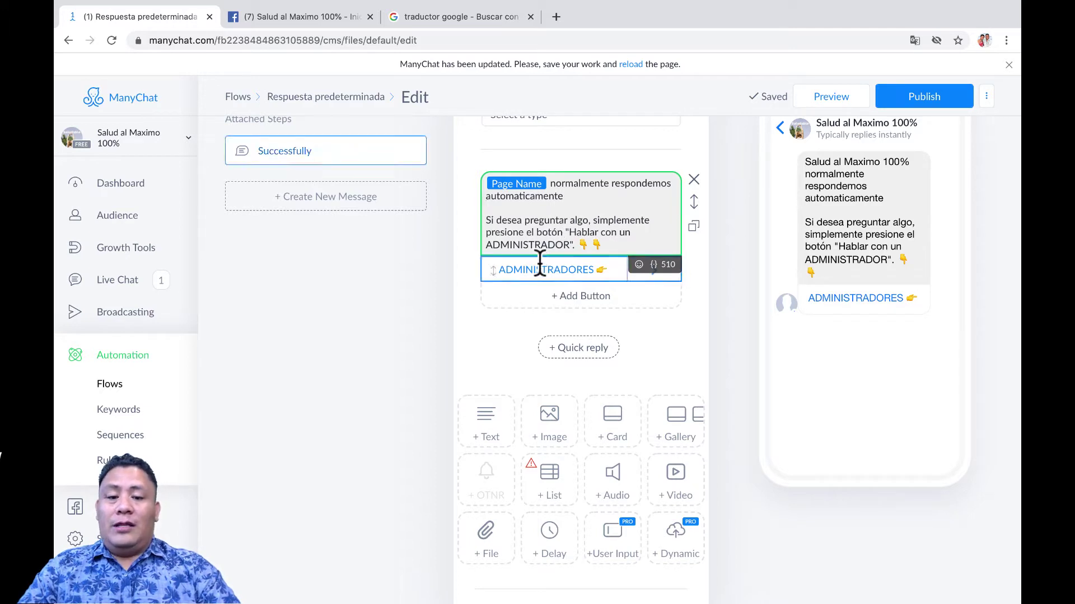
Try adding a text block with the copied Spanish translation below the existing message, and delete that block
left_click(502, 417)
left_click(528, 344)
key("ctrl+v")
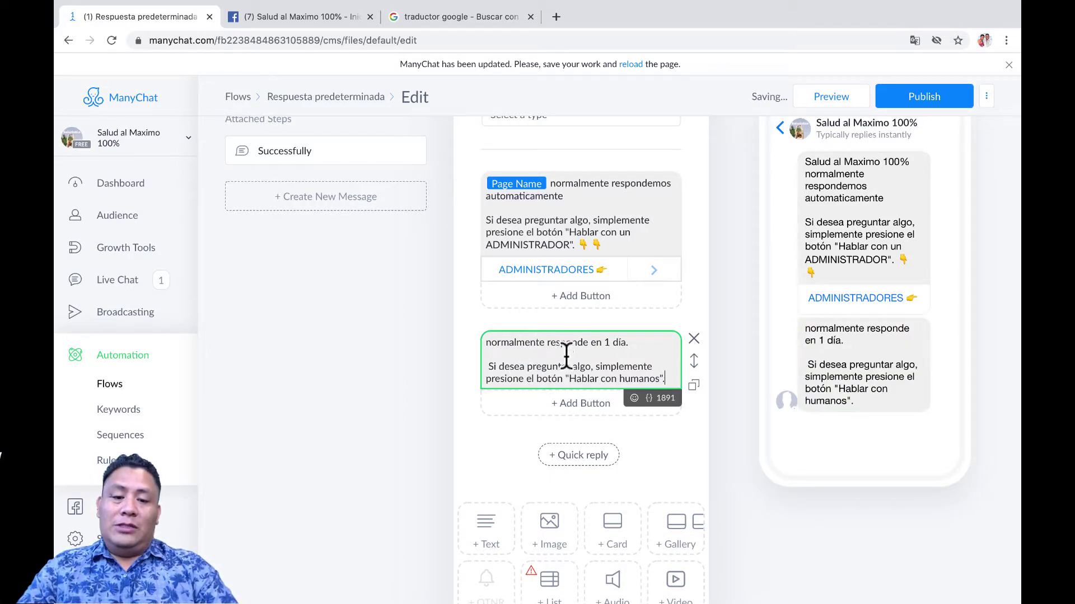
left_click(694, 338)
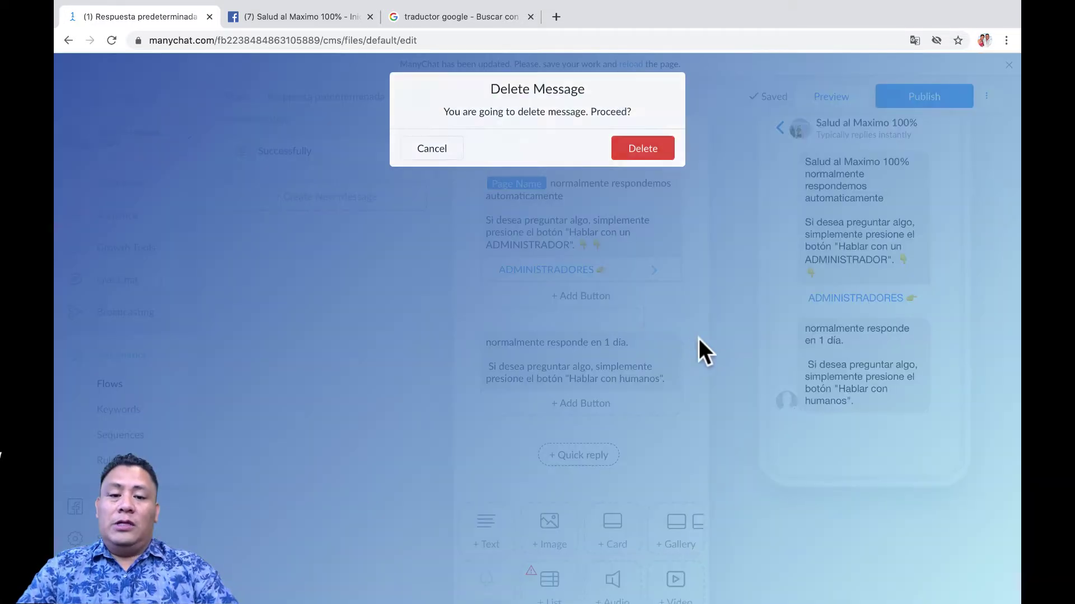
left_click(645, 157)
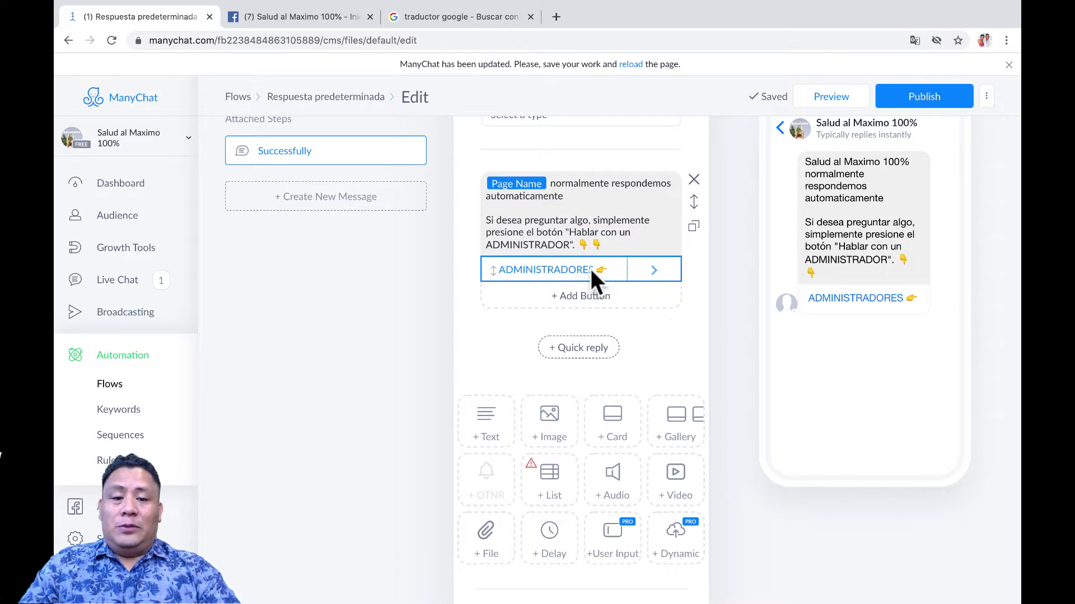
Open the message linked to the ADMINISTRADORES button, translate its text into Spanish in Google Translate, and copy the translation
left_click(652, 271)
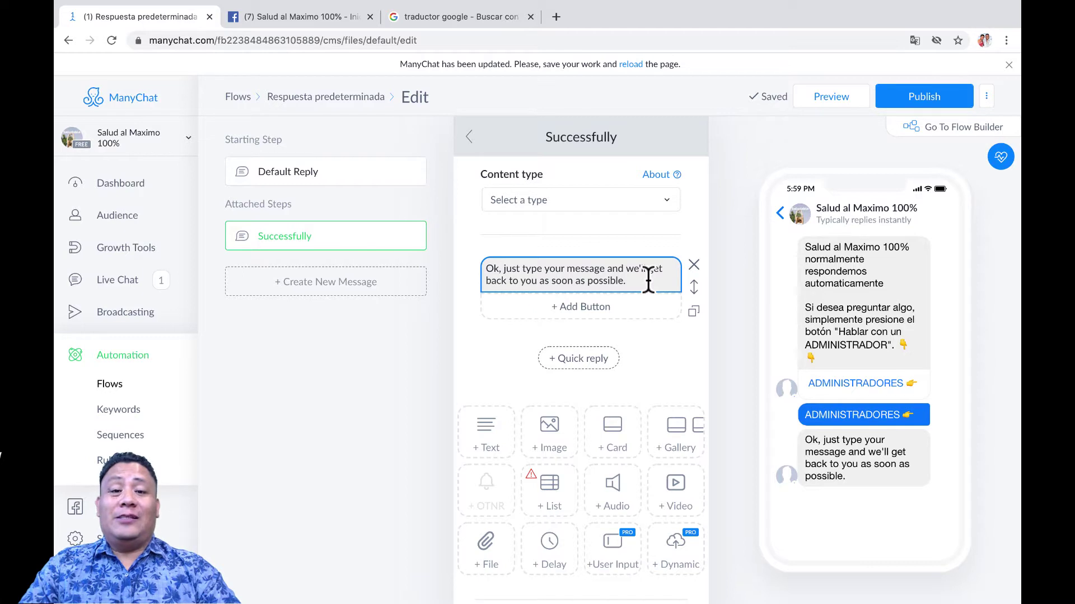
left_click_drag(644, 283, 486, 270)
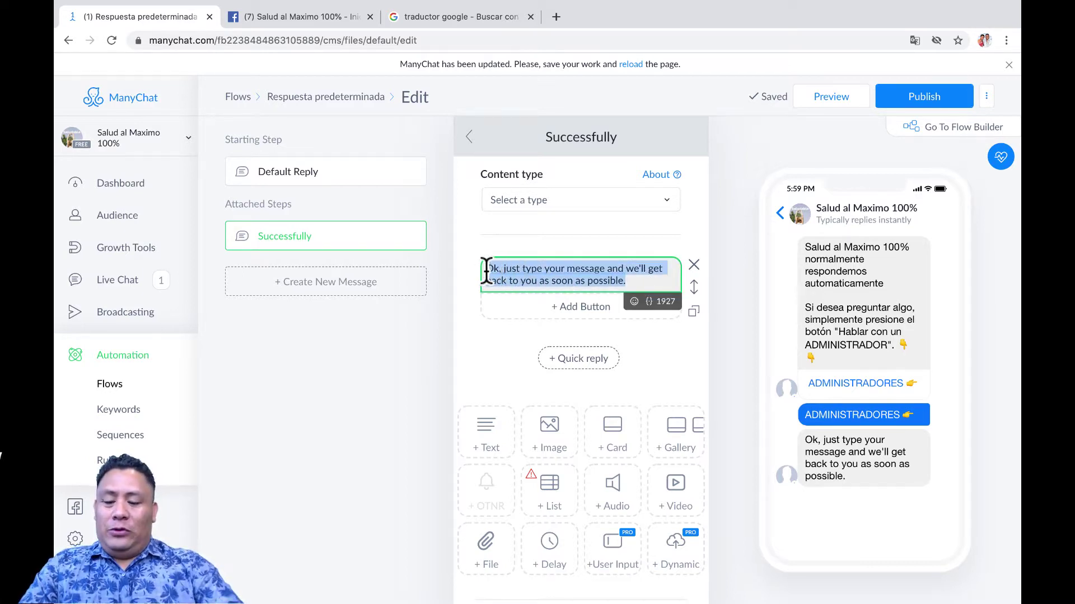
left_click(442, 16)
left_click(367, 218)
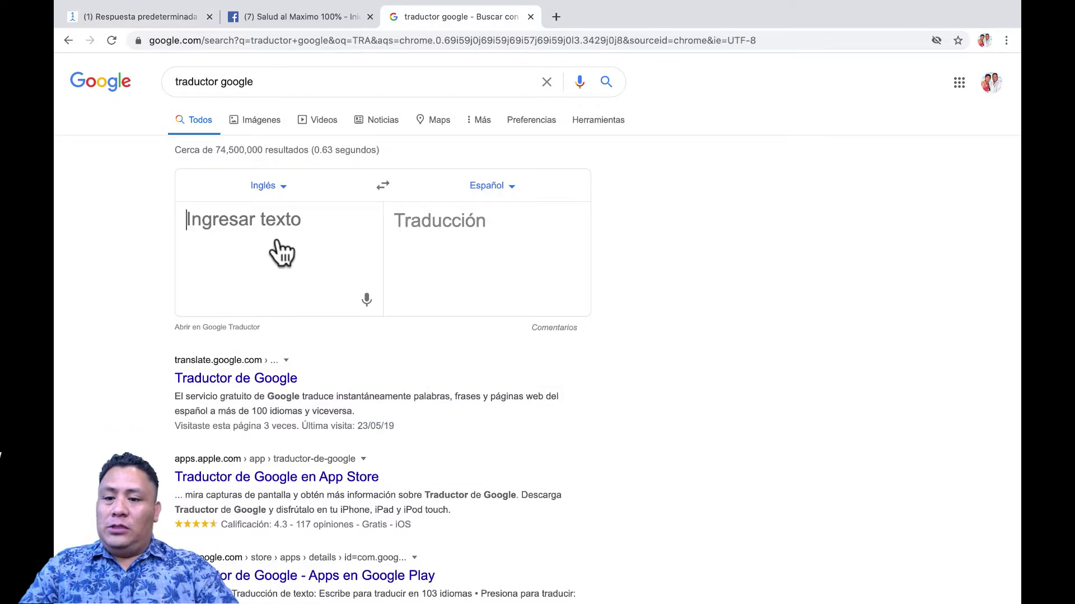
key("super+v")
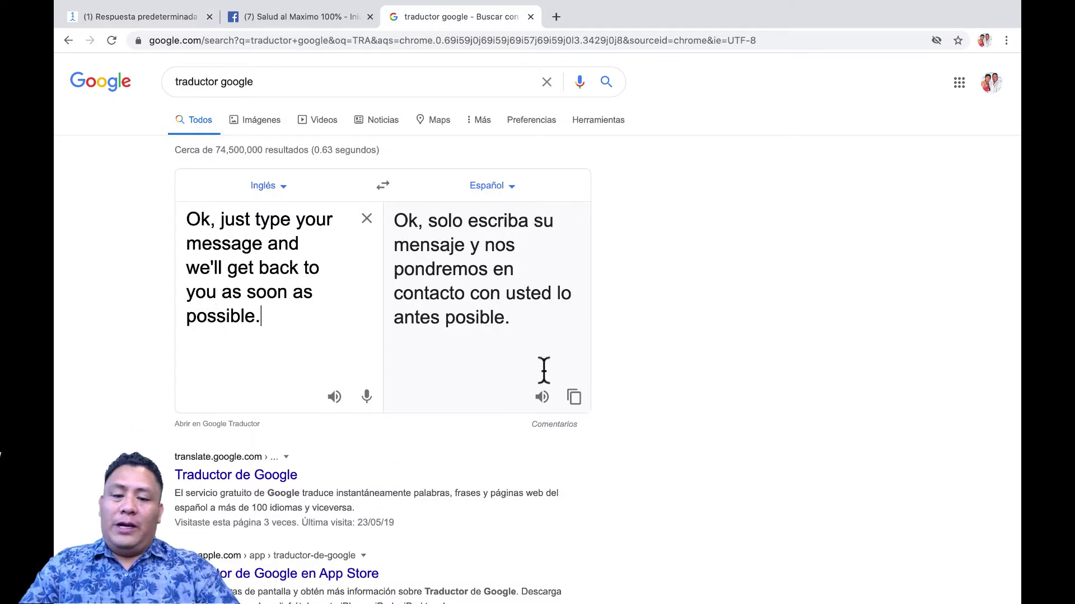
left_click(574, 398)
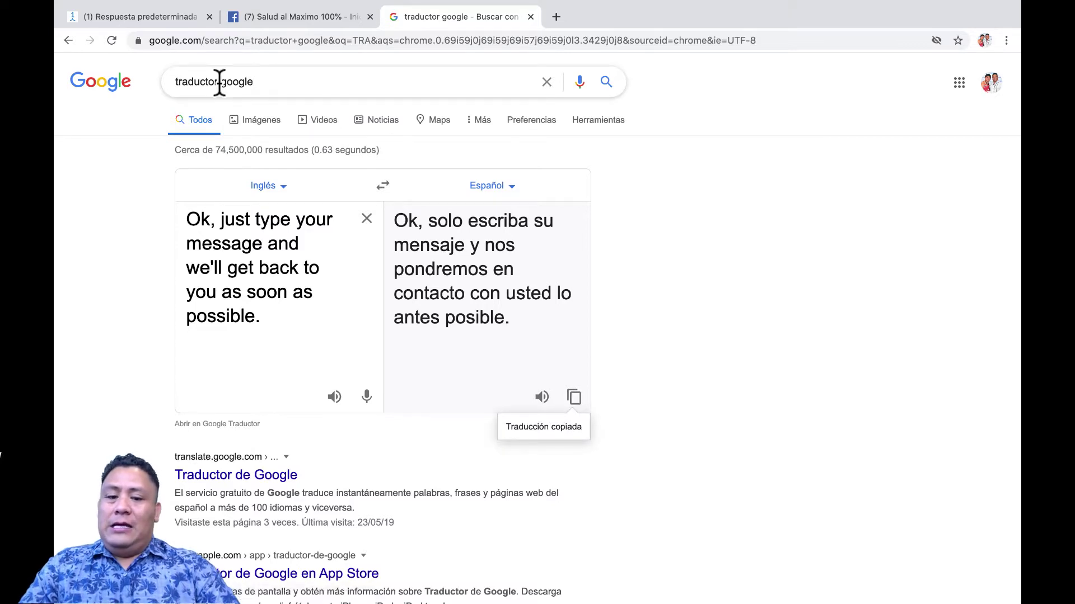
Replace the Successfully message in ManyChat with "Ok, solo escriba su mensaje y nos pondremos en contacto con usted lo antes posible."
left_click(145, 15)
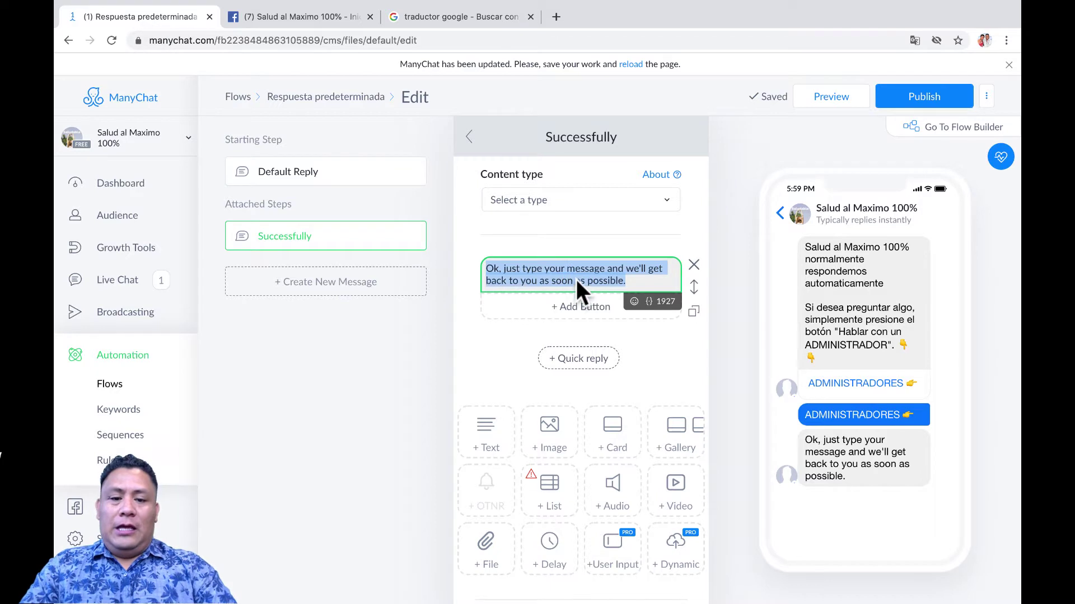
key("ctrl+v")
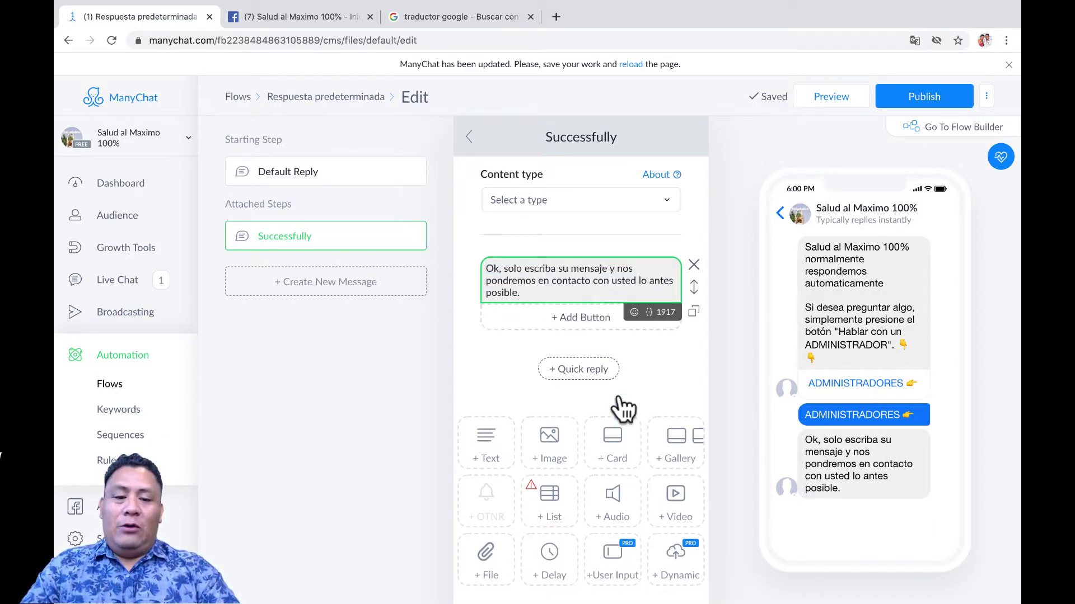
scroll(677, 379, "down", 2)
scroll(677, 379, "up", 1)
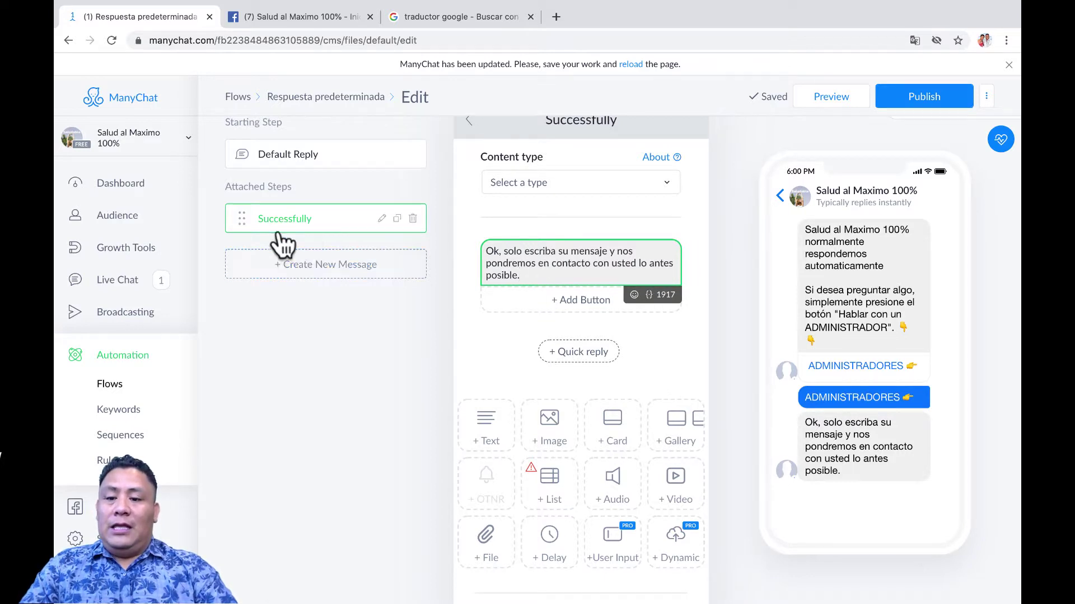
scroll(663, 204, "up", 1)
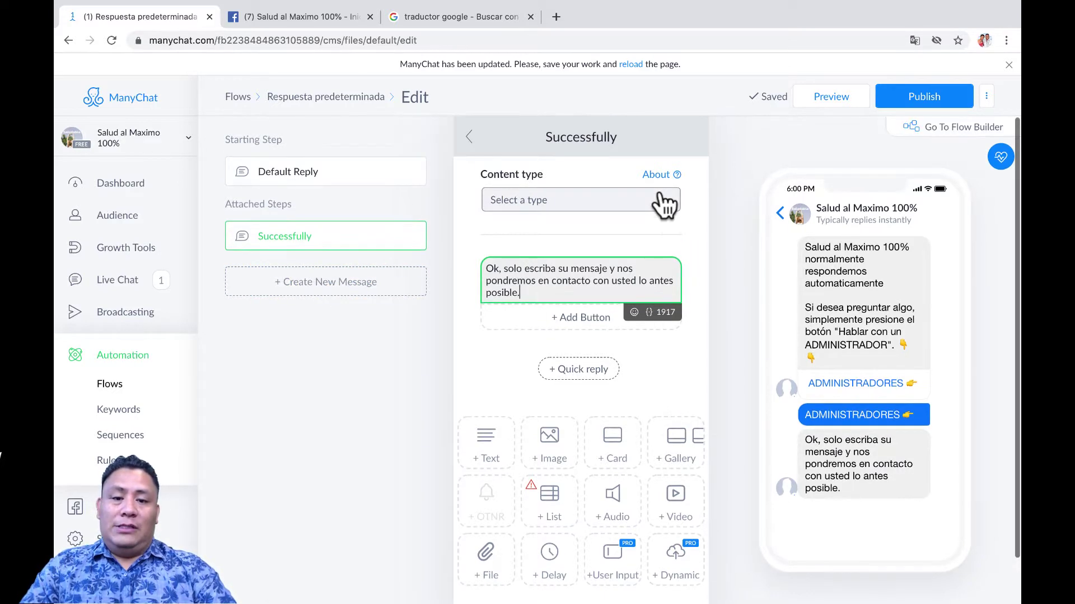
Copy the Successfully step's title, translate it into Spanish in Google Translate, and copy the translation "Exitosamente"
left_click(616, 143)
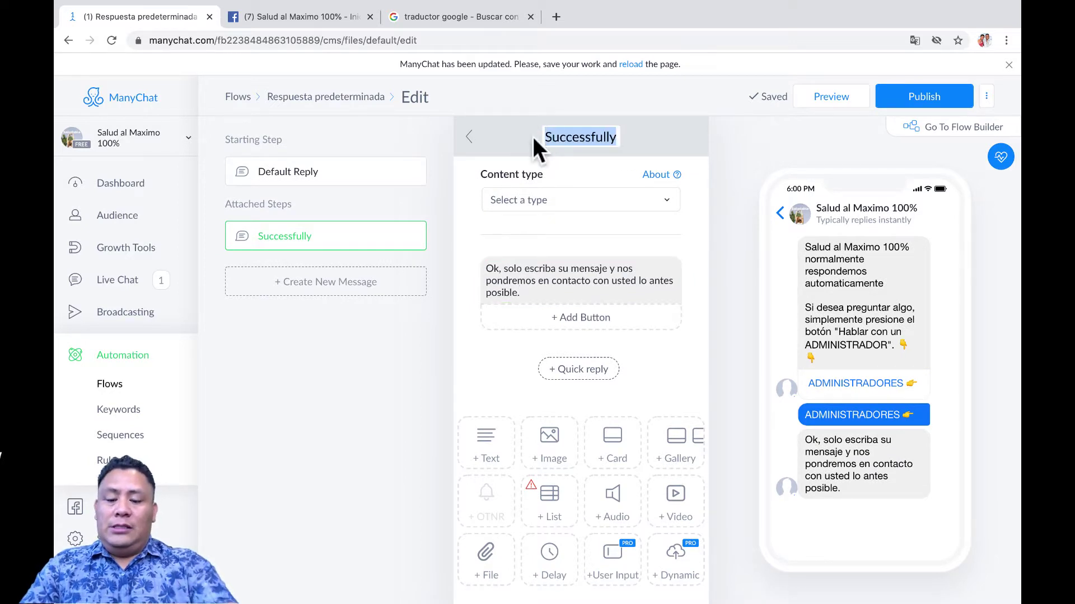
left_click(435, 13)
left_click(366, 219)
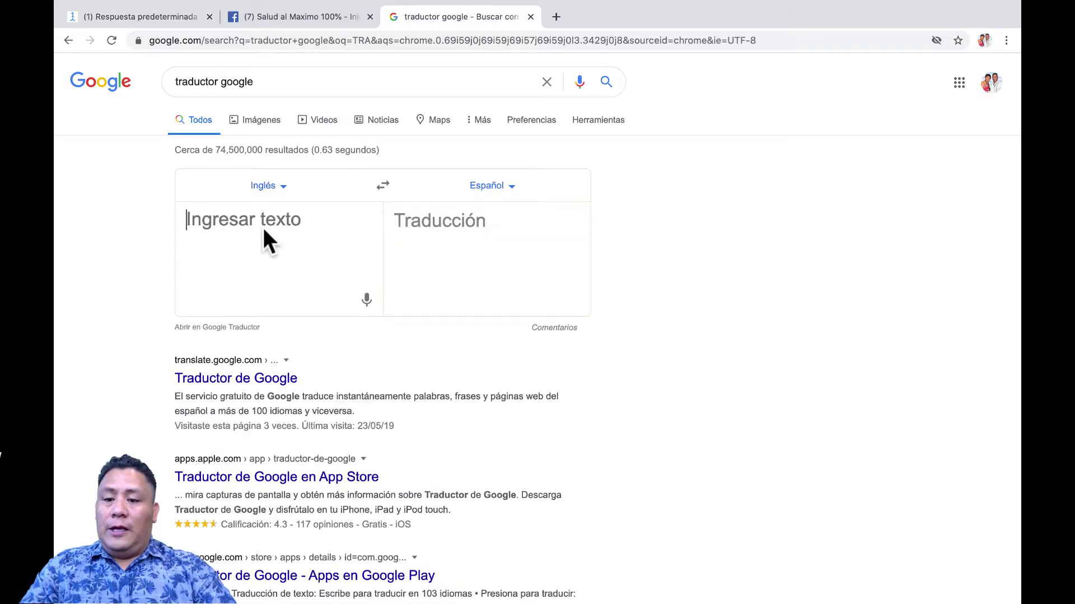
key("super+v")
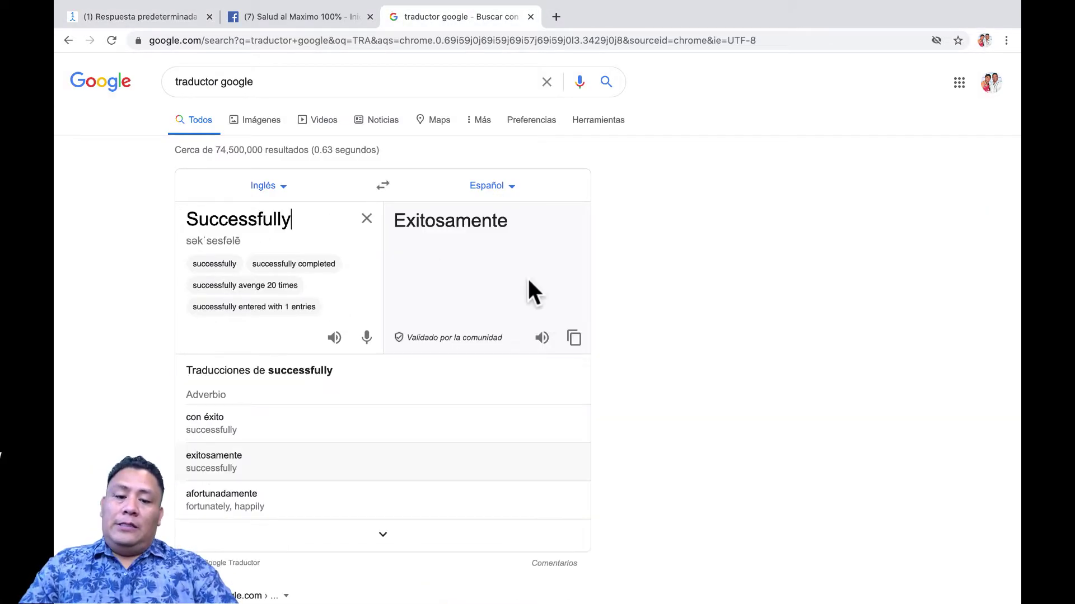
left_click(574, 338)
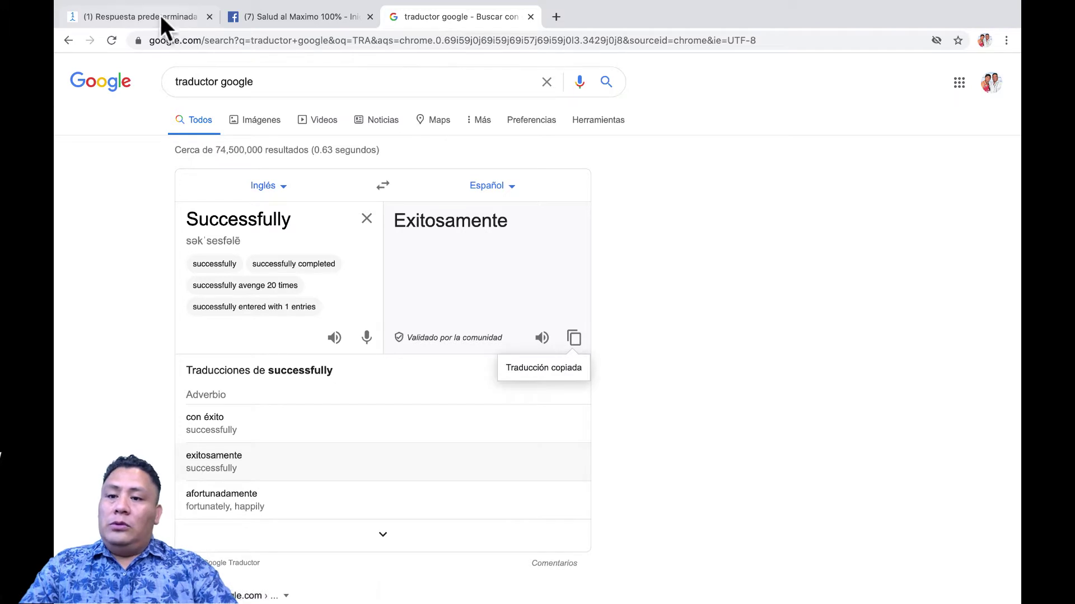
Return to ManyChat and rename the Successfully step "Exitosamente"
left_click(134, 17)
left_click(603, 136)
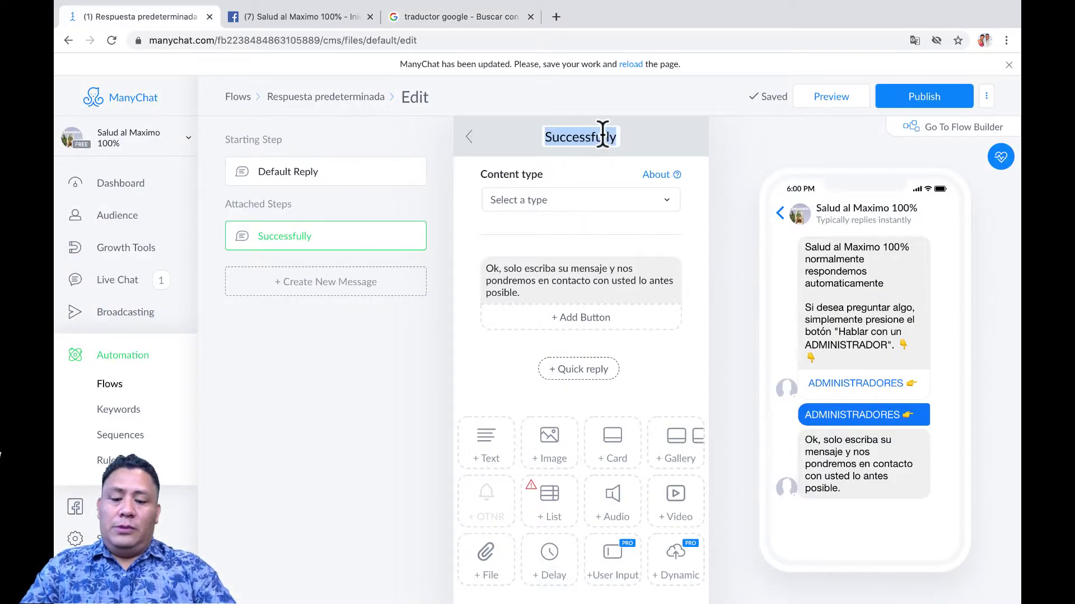
key("super+v")
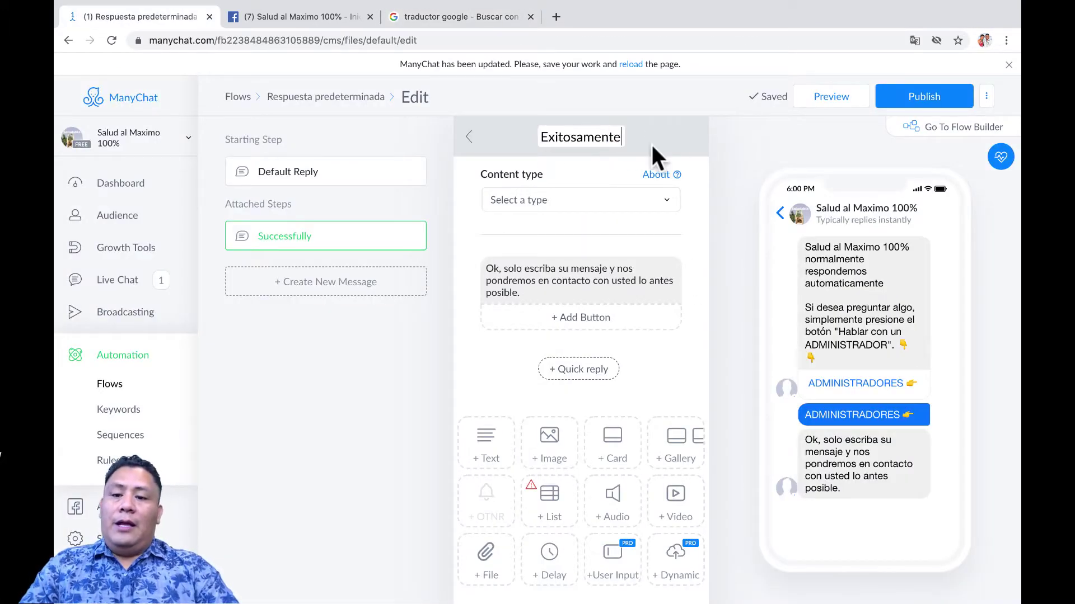
Open the Default Reply starting step, translate its title into Spanish in Google Translate, and copy the translation
left_click(281, 178)
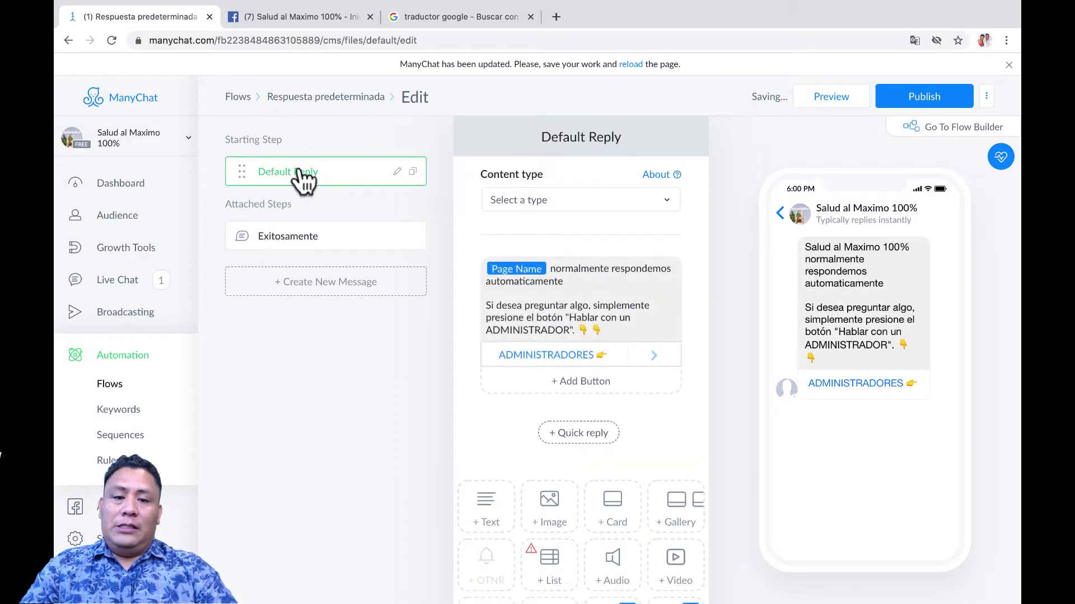
left_click(619, 138)
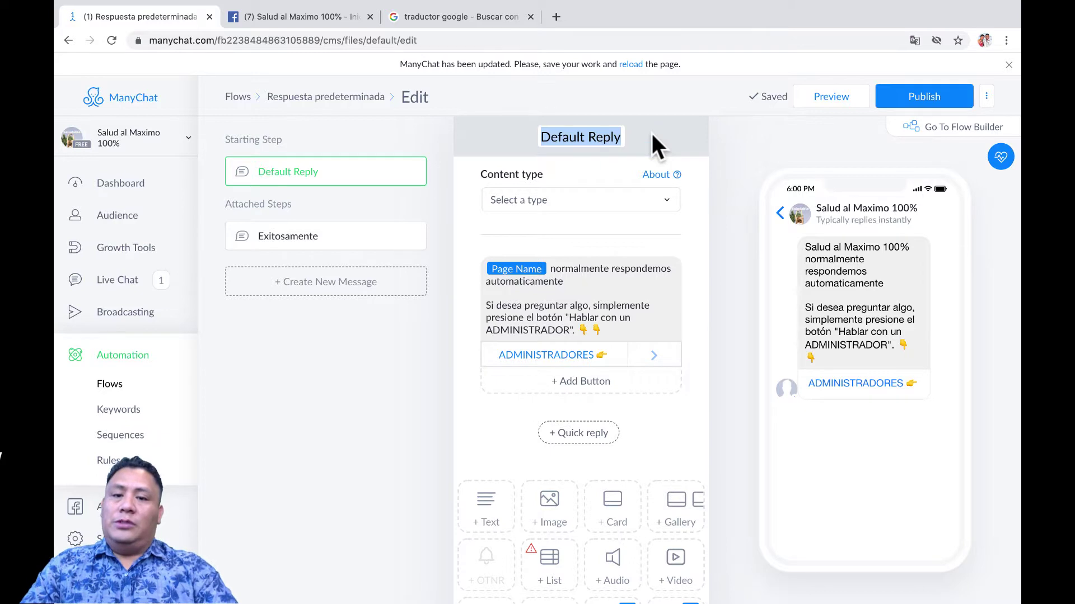
left_click(453, 18)
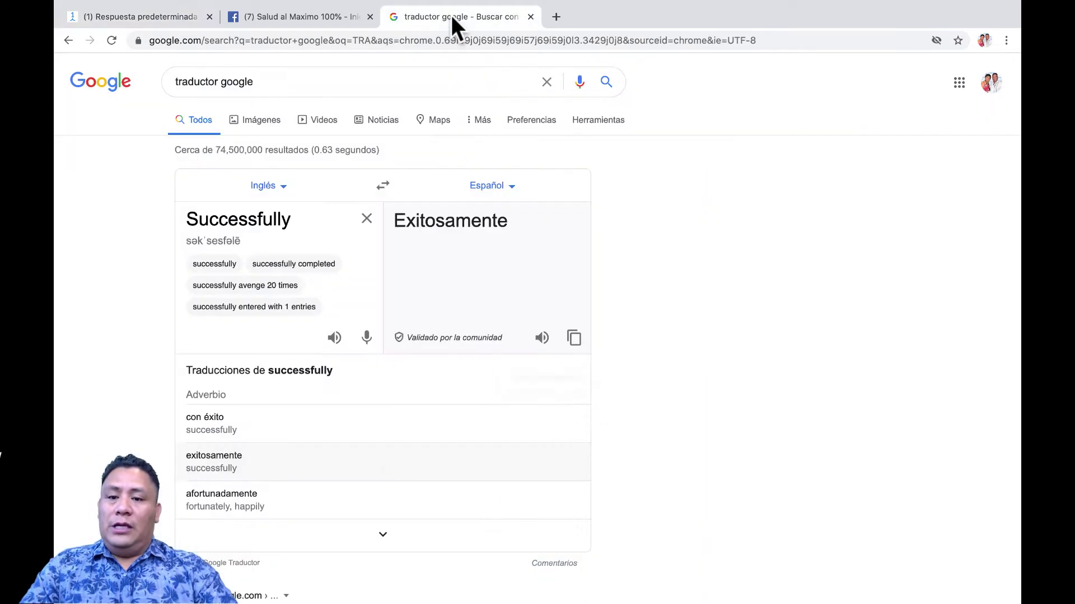
left_click(366, 219)
key("super+v")
left_click(573, 301)
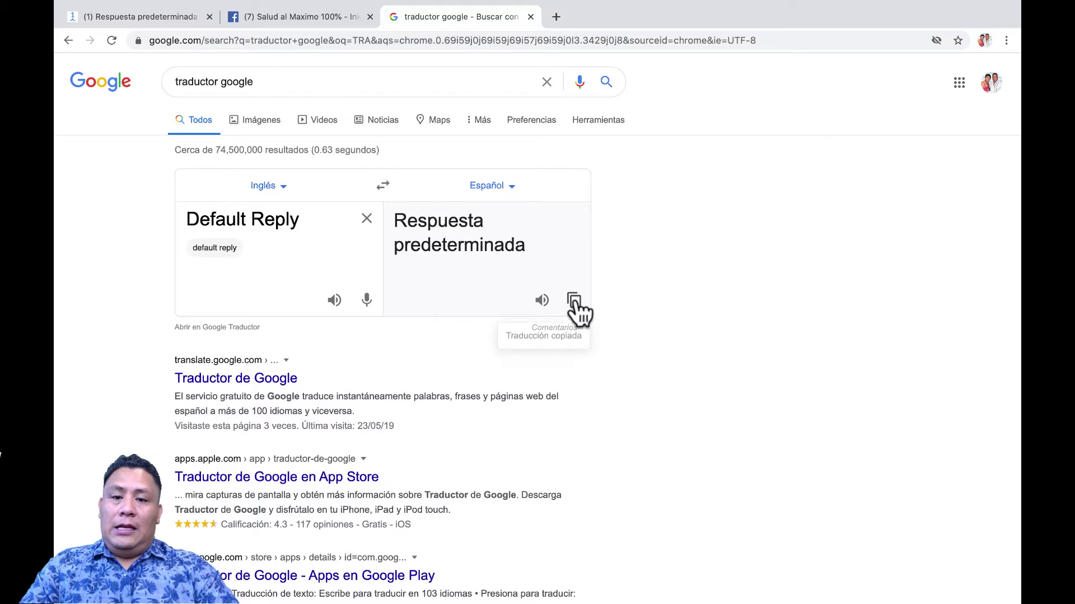
Return to ManyChat and rename the Default Reply starting step "Respuesta predeterminada"
left_click(141, 17)
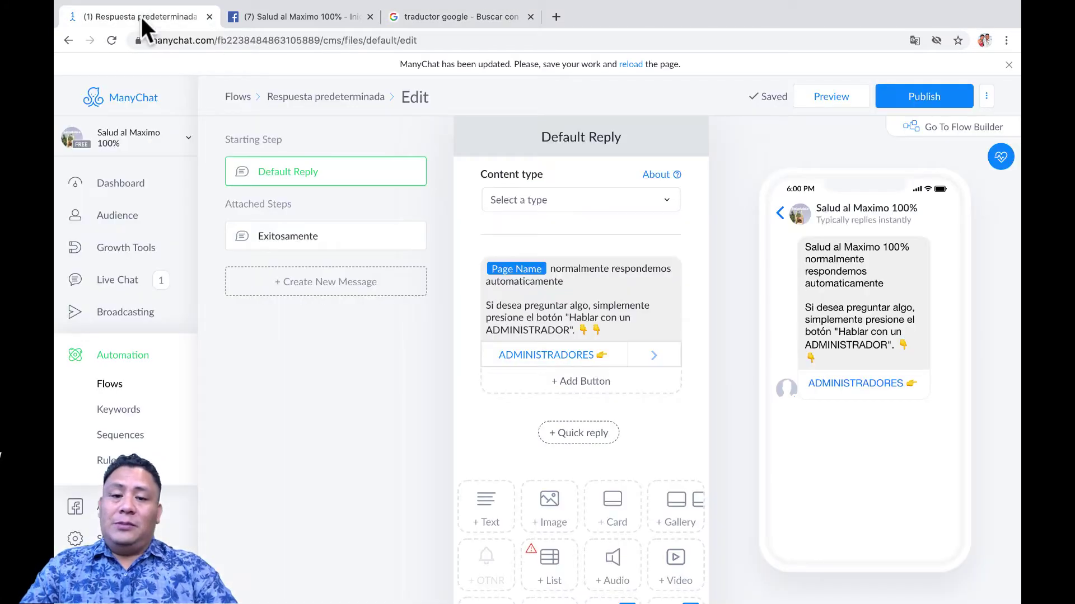
triple_click(622, 138)
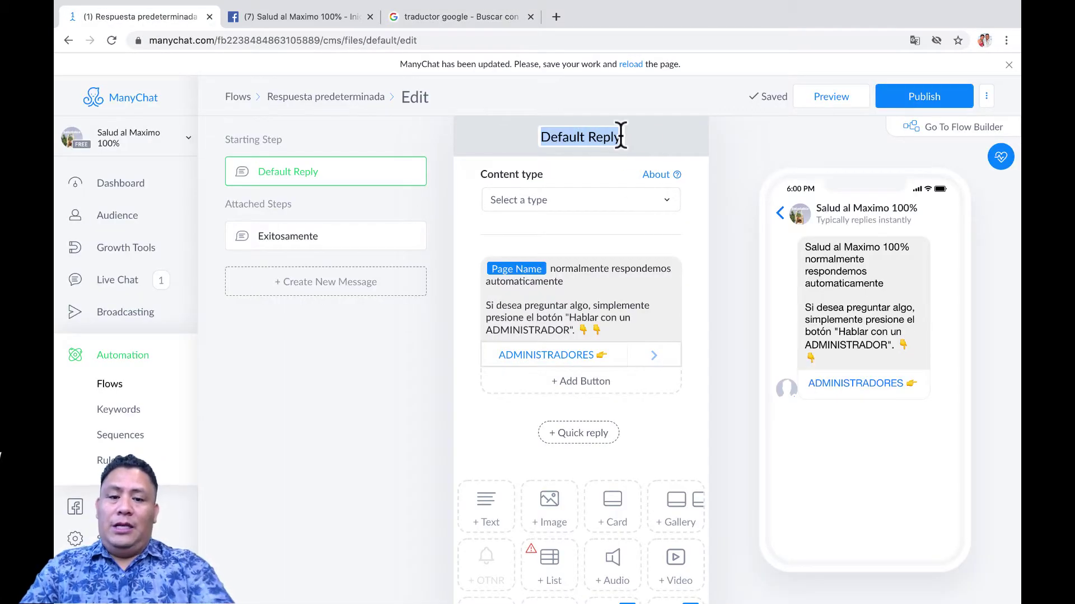
key("super+v")
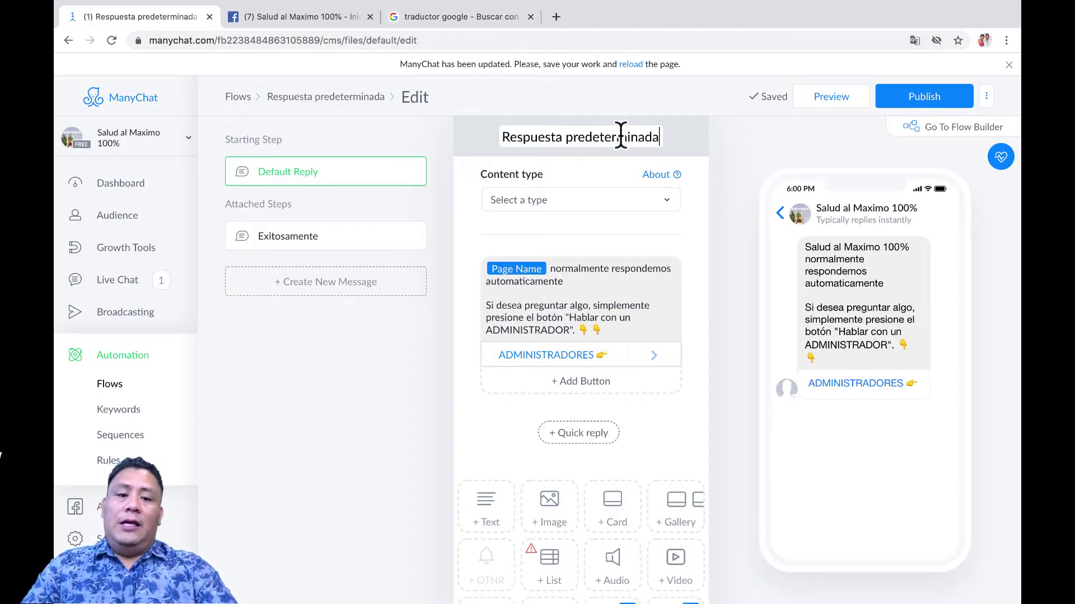
left_click(723, 155)
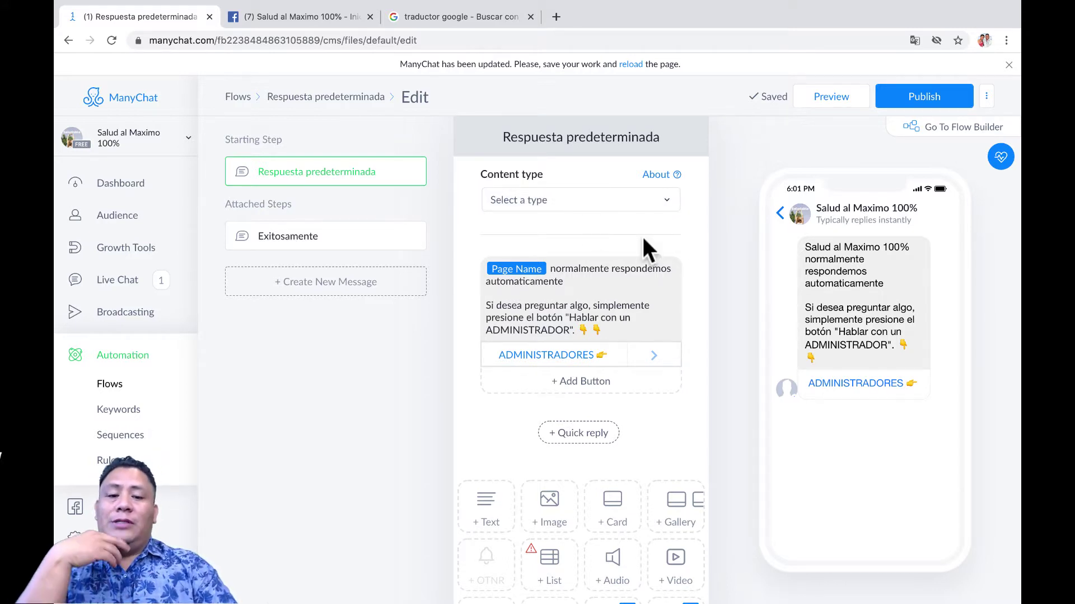
Publish the translated Respuesta predeterminada flow after looking over its starting message
scroll(660, 427, "down", 2)
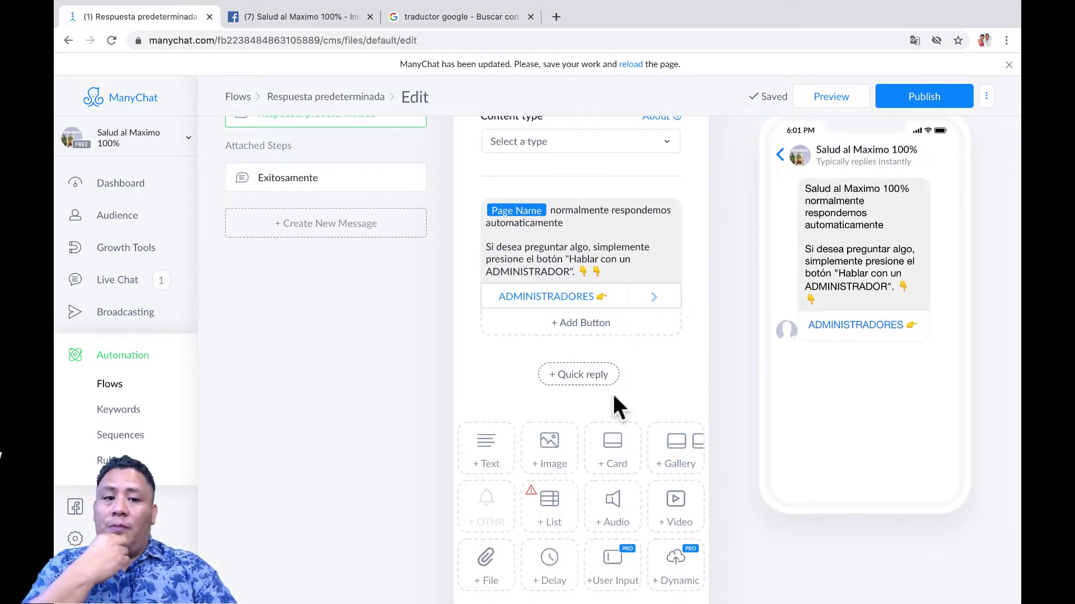
left_click(930, 106)
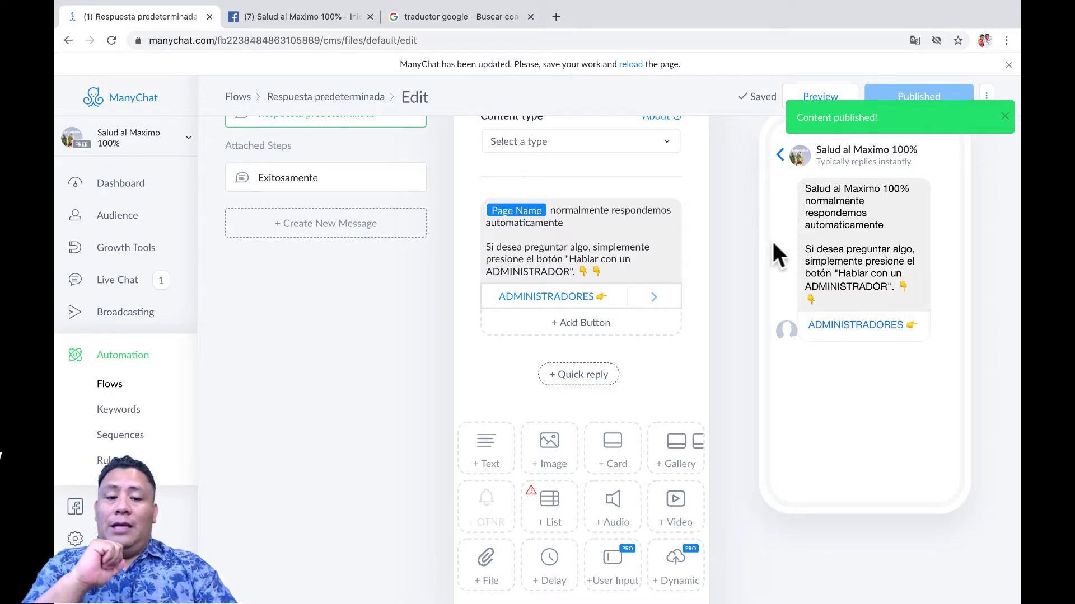
scroll(614, 225, "up", 2)
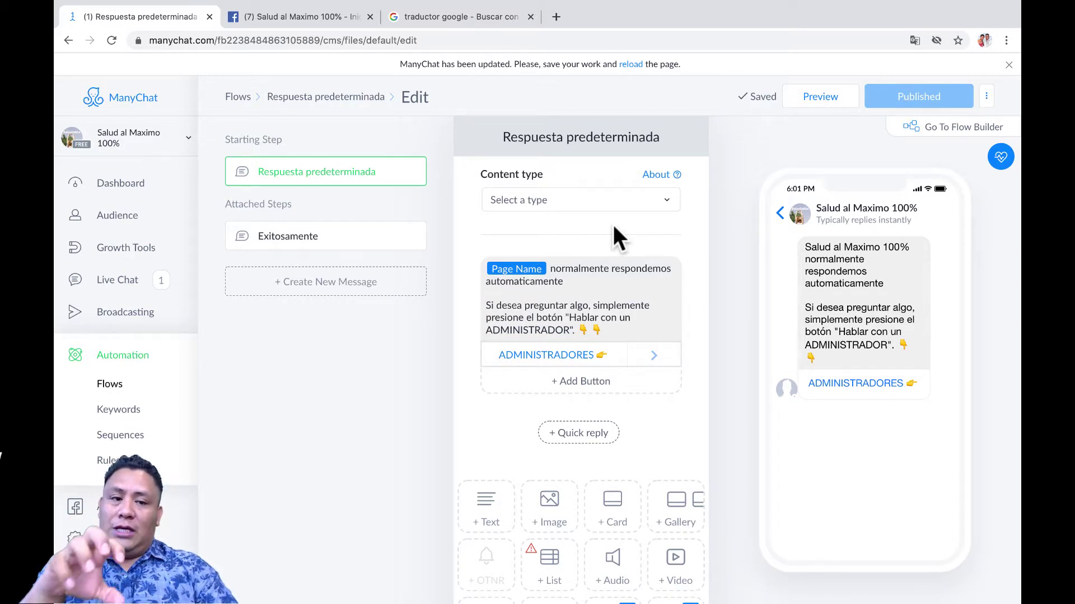
left_click(605, 285)
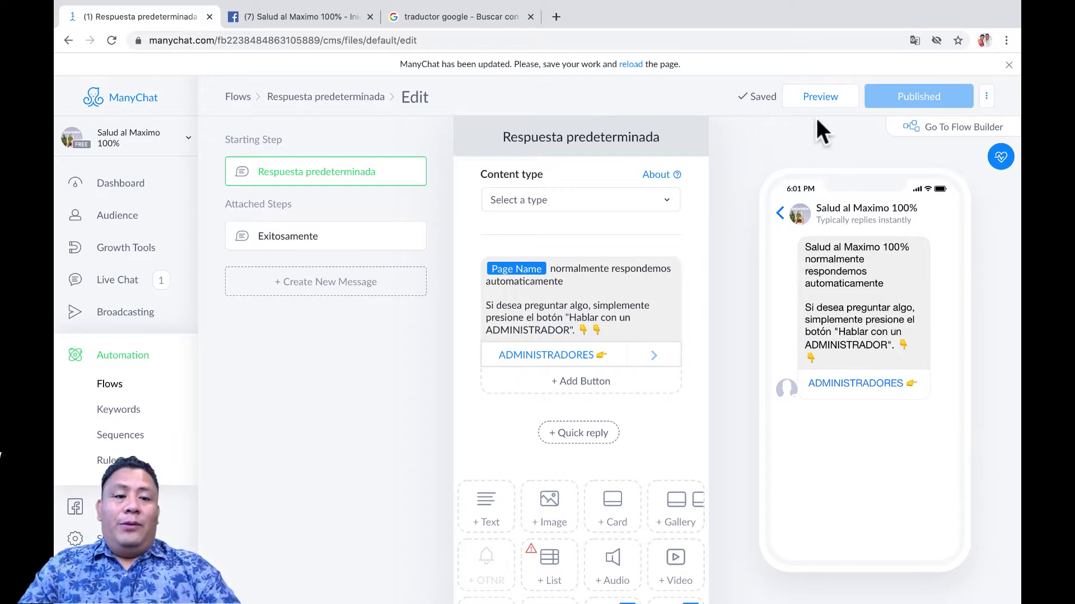
Send a preview of the flow to Messenger and open the Salud al Maximo 100% conversation there
left_click(814, 95)
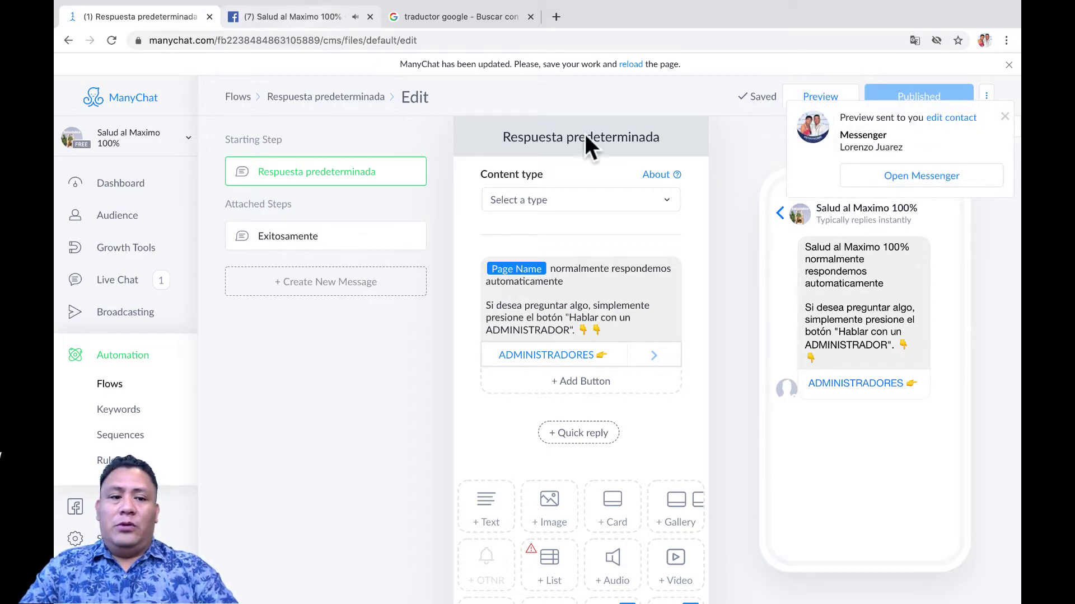
left_click(875, 184)
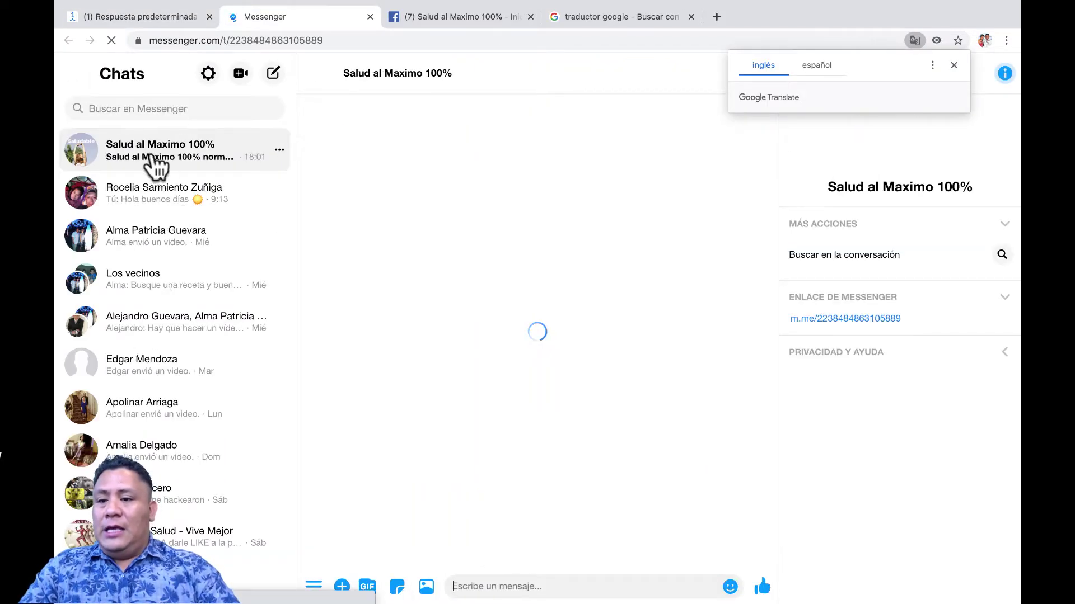
left_click(155, 166)
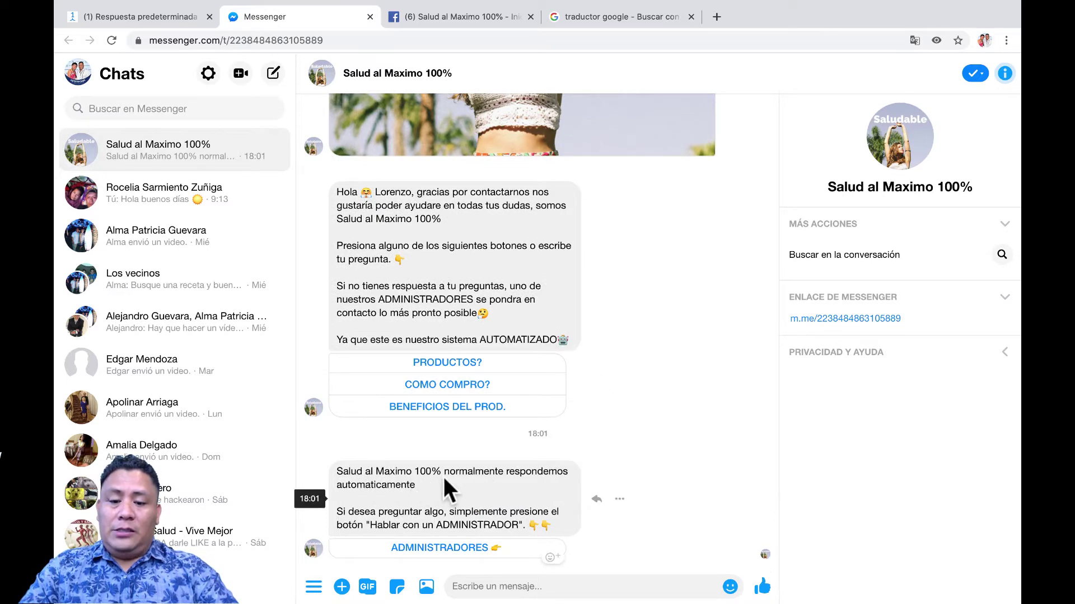
Test the flow in the Messenger conversation by choosing the ADMINISTRADORES option and sending the message "HOLA"
scroll(489, 485, "up", 5)
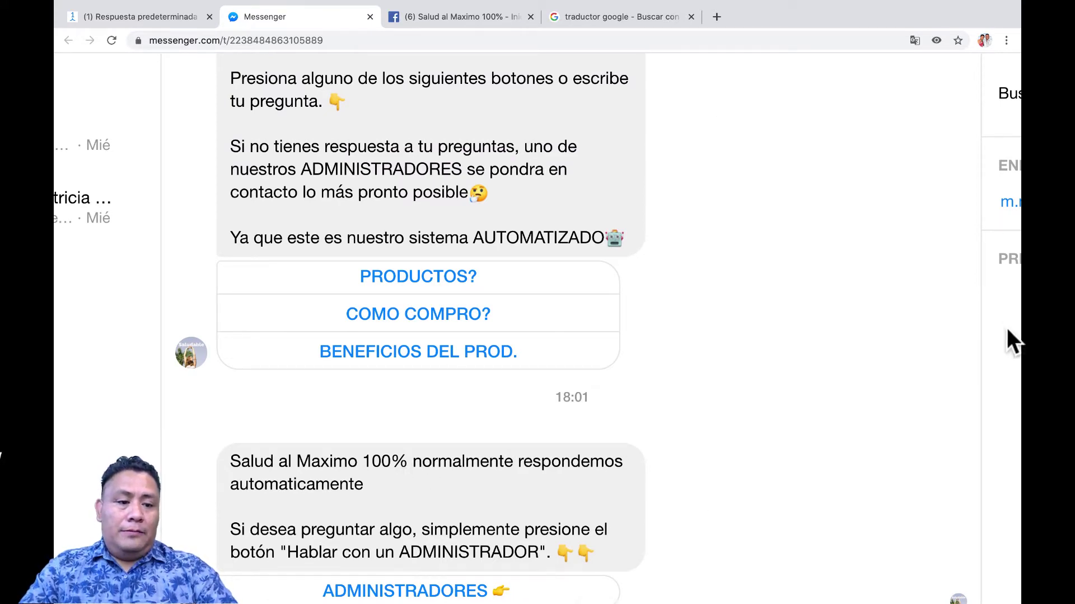
scroll(1006, 328, "down", 3)
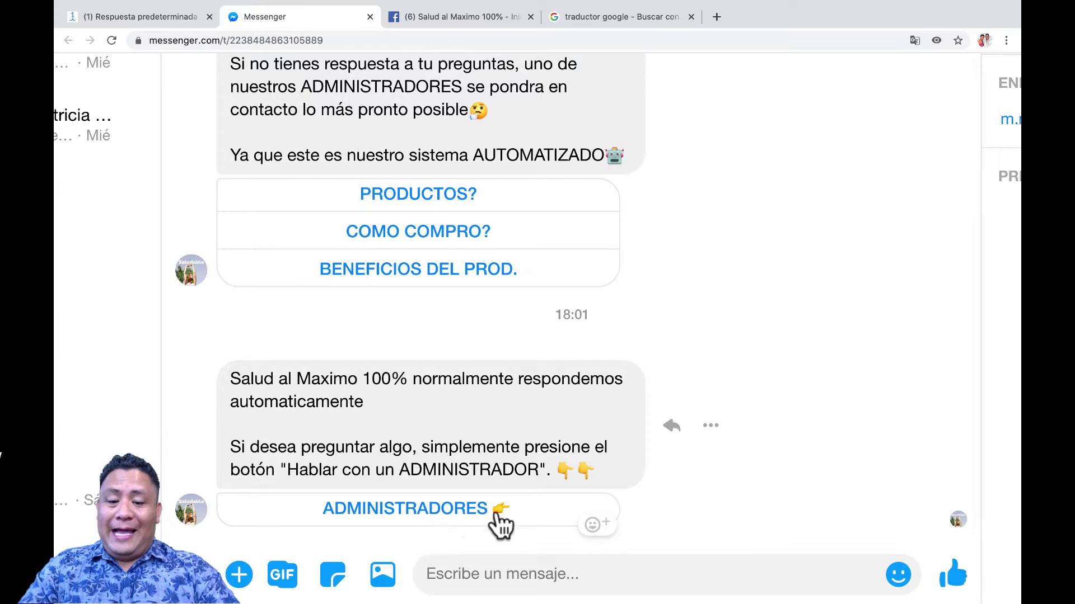
left_click(457, 511)
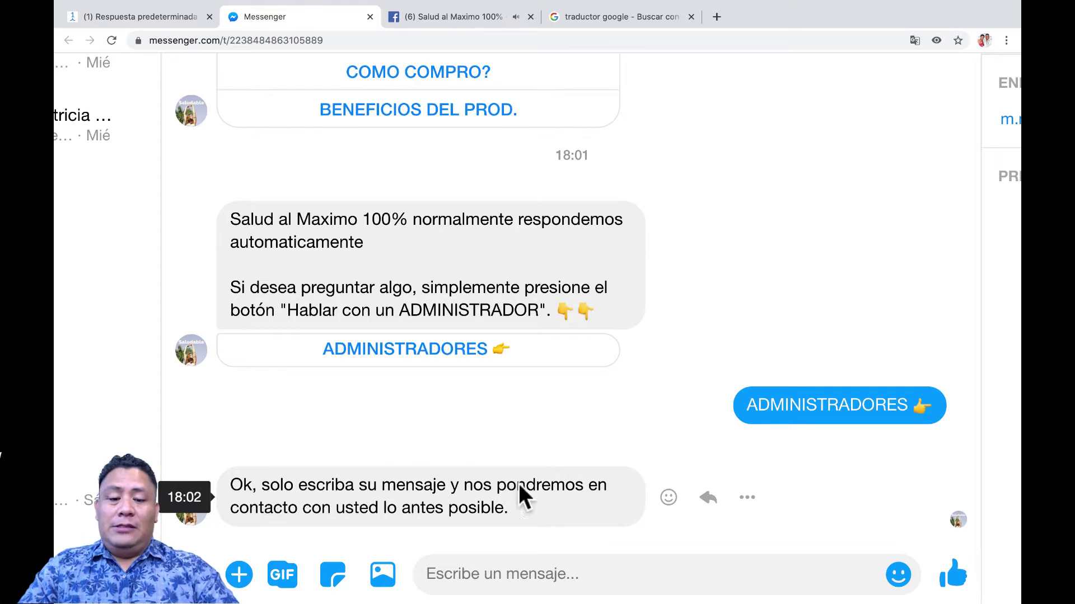
left_click(531, 573)
type("HOLA")
key("Return")
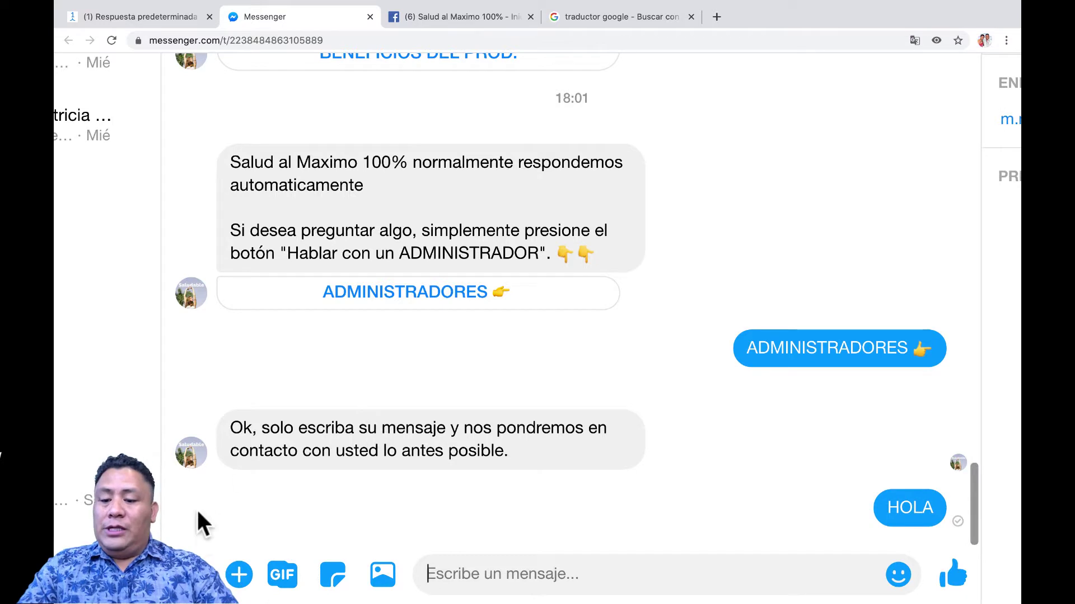
left_click_drag(99, 397, 79, 397)
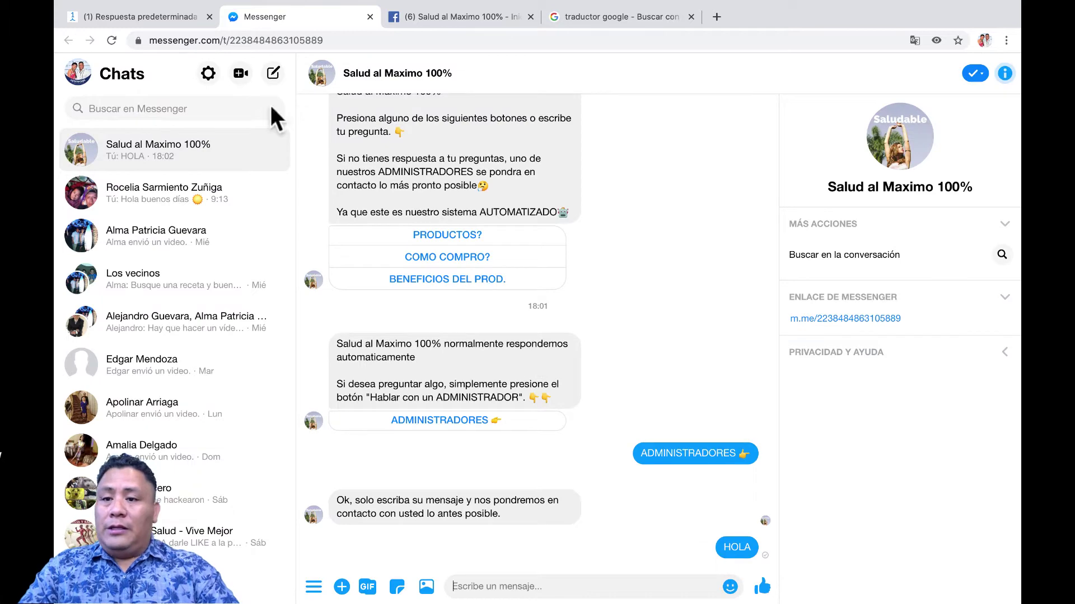
Return to ManyChat's list of flows and open the Subscribe to bot flow for editing
left_click(135, 18)
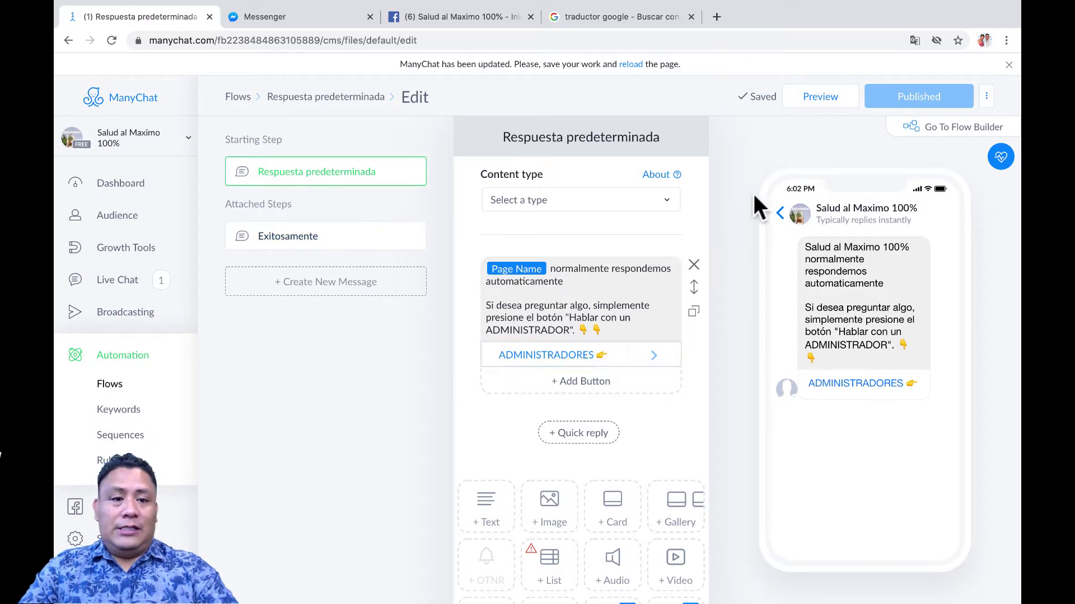
left_click(236, 97)
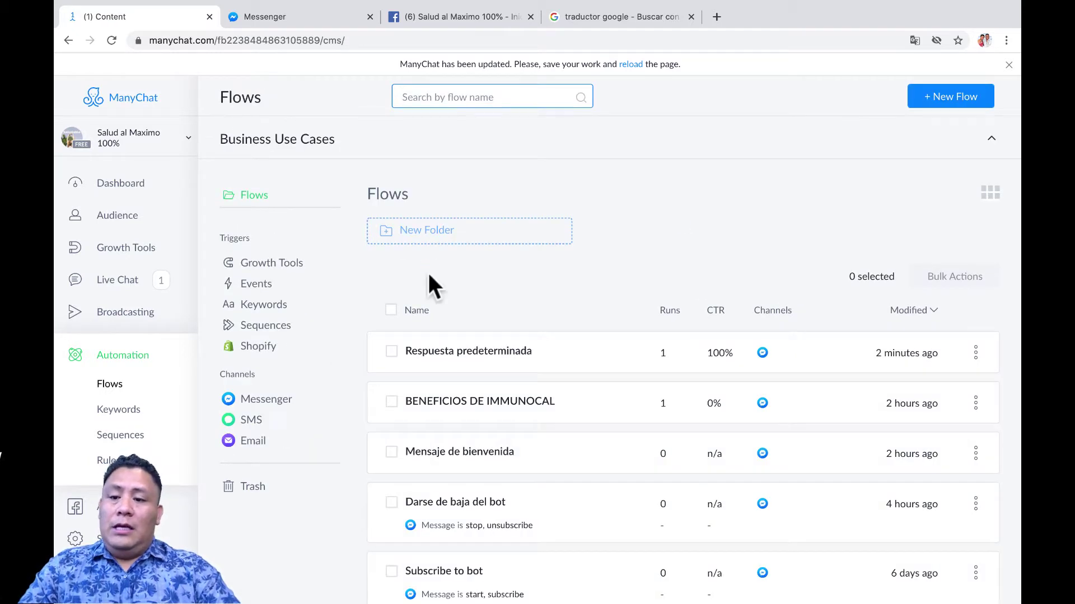
scroll(429, 274, "down", 1)
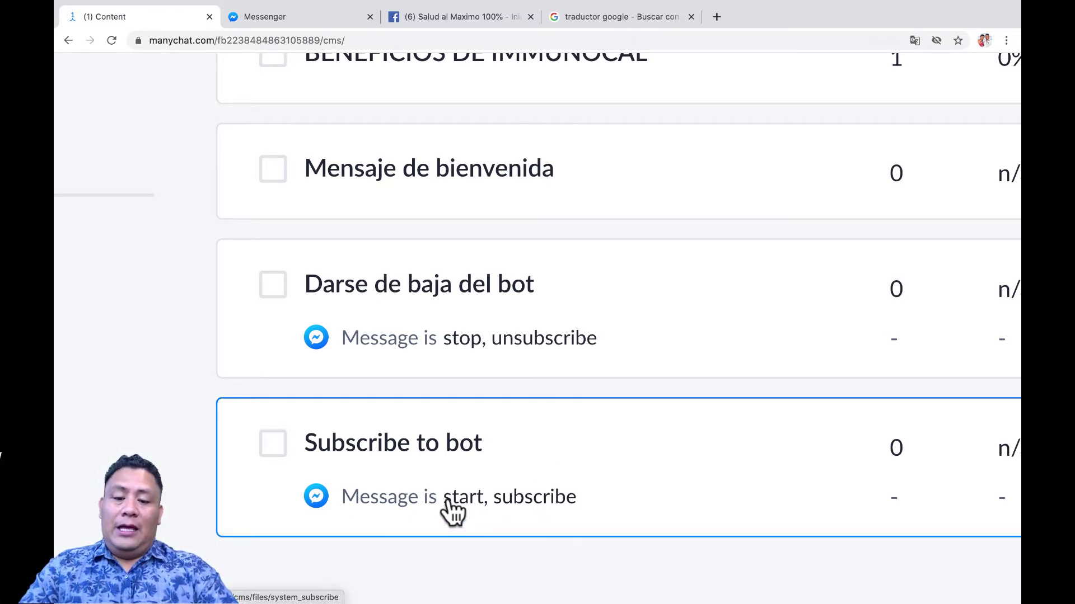
key("ctrl+0")
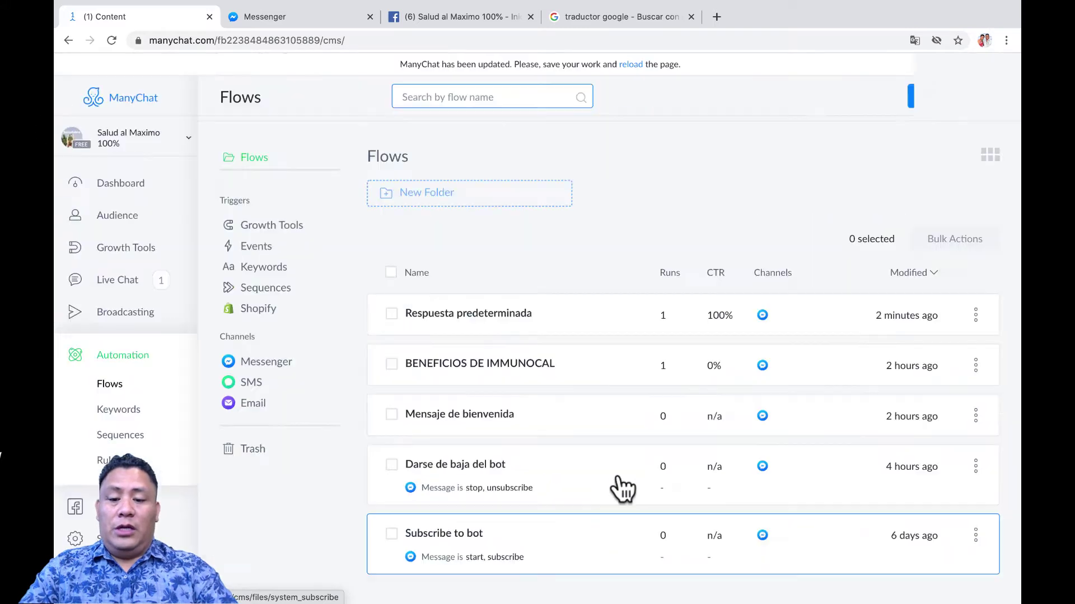
left_click(541, 538)
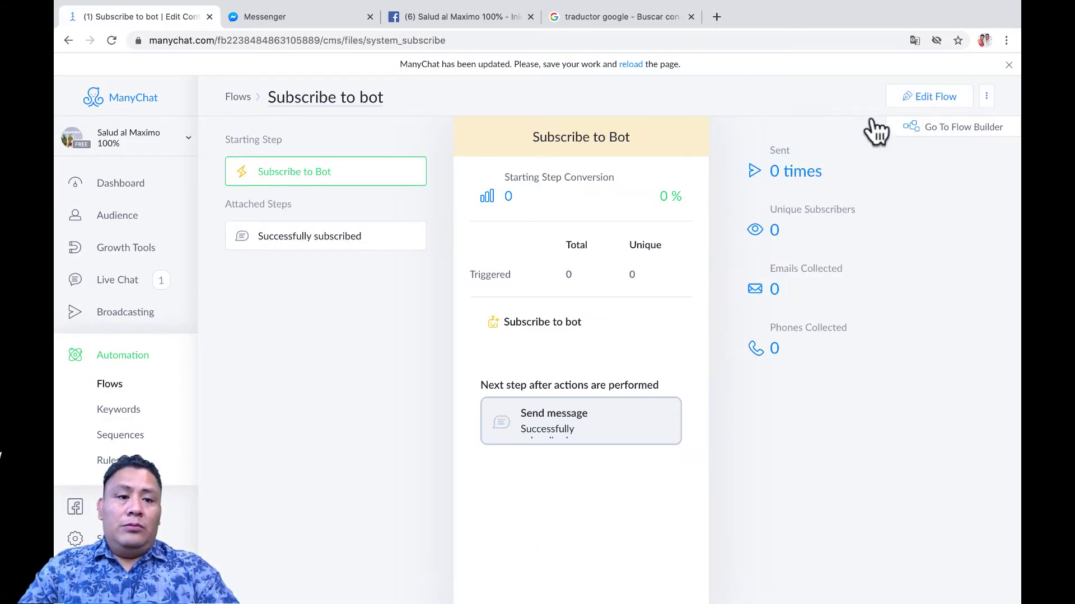
left_click(910, 100)
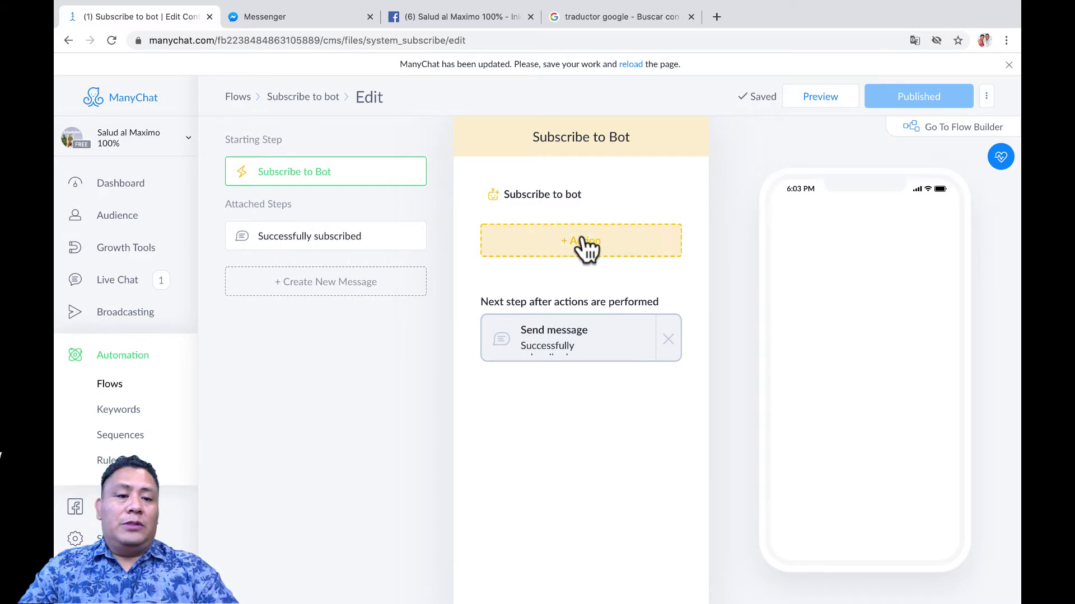
Open the Successfully subscribed message step and rename it "Respuesta predeterminada" using the text copied from Google Translate
left_click(567, 347)
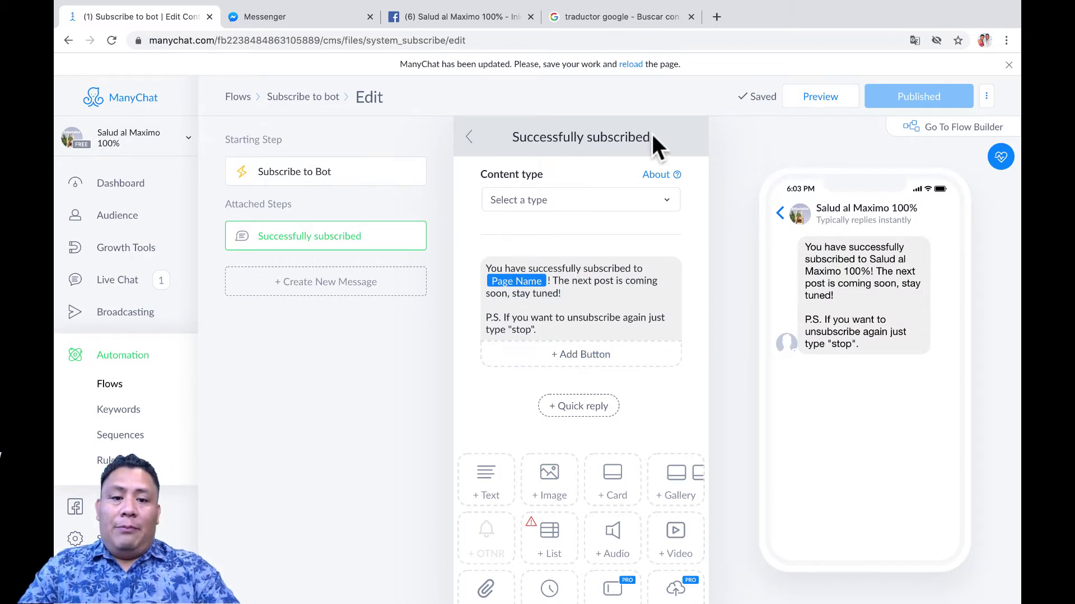
left_click_drag(652, 137, 513, 146)
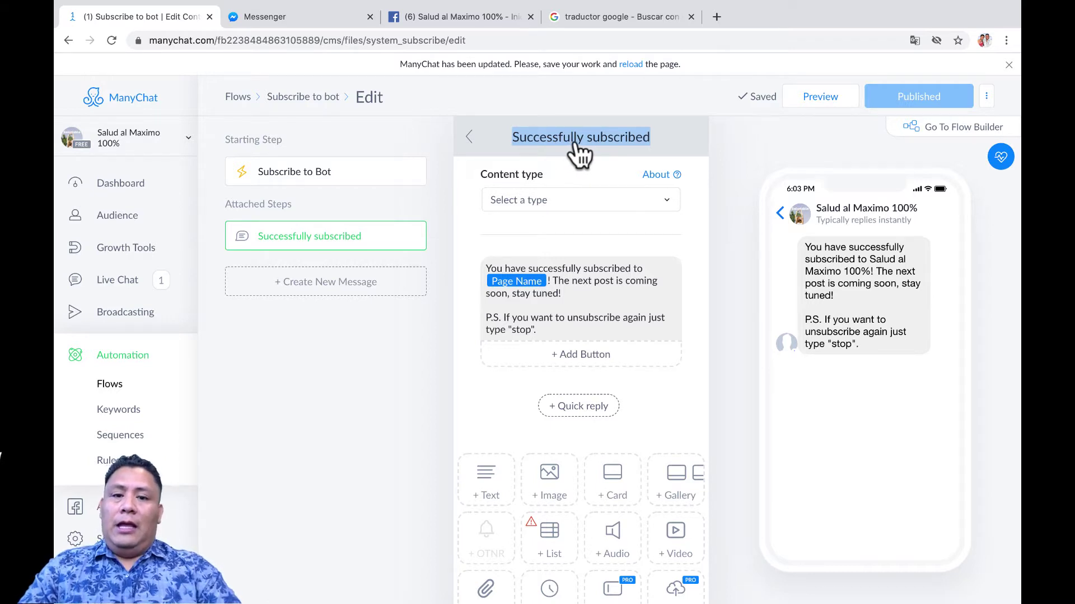
left_click(605, 15)
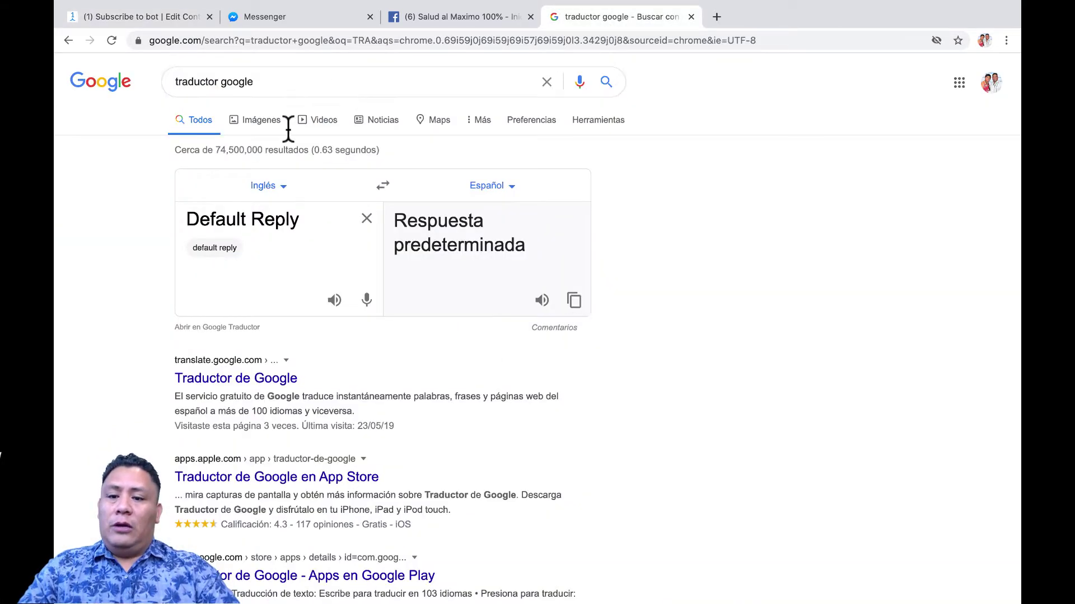
left_click(367, 219)
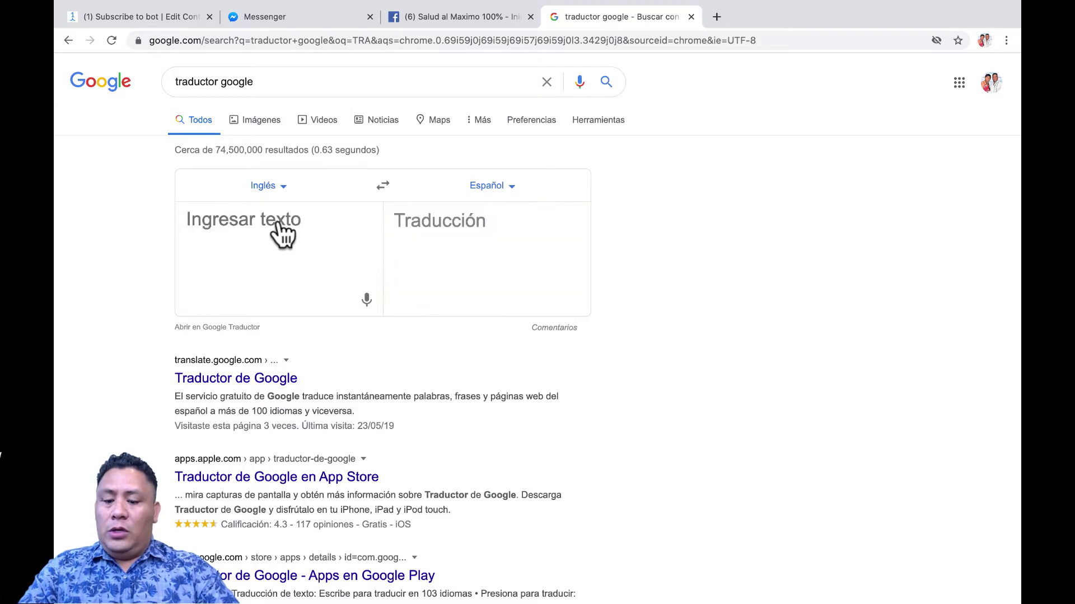
type("Respuesta predeterminada")
left_click(574, 326)
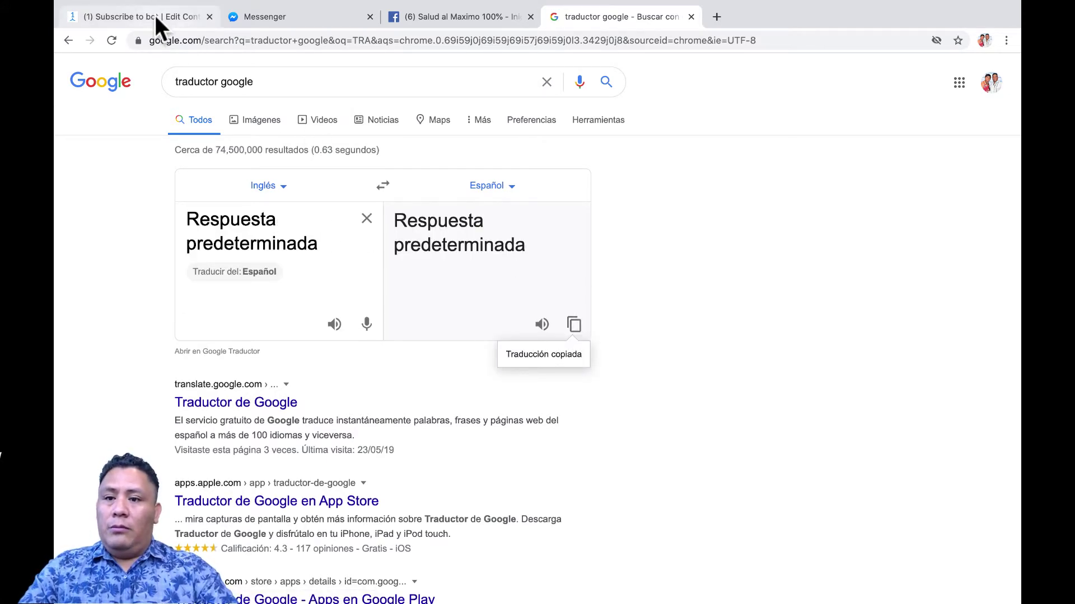
left_click(155, 16)
triple_click(618, 147)
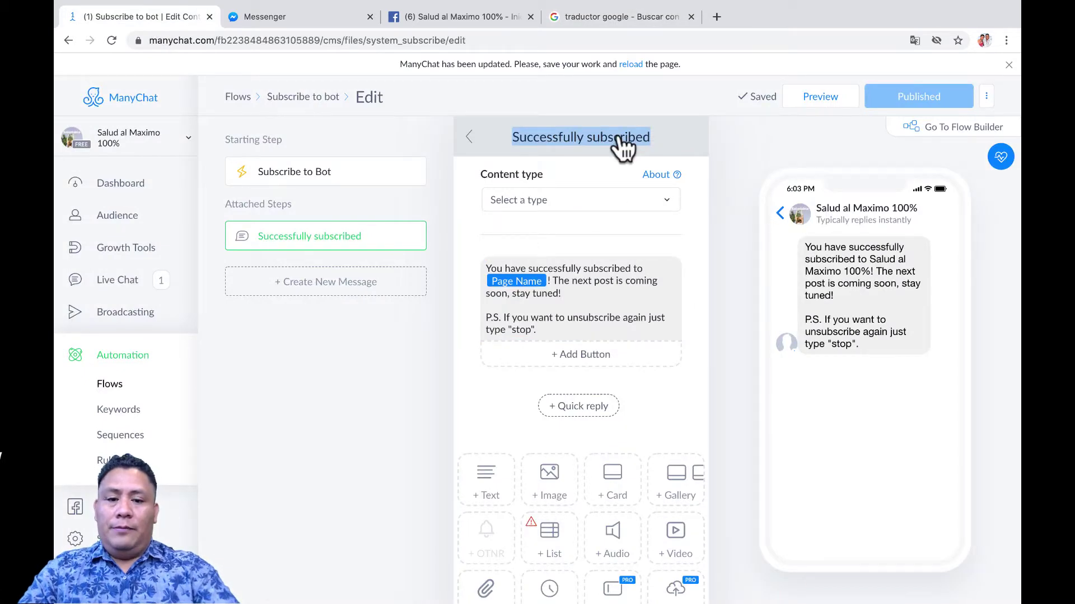
key("super+v")
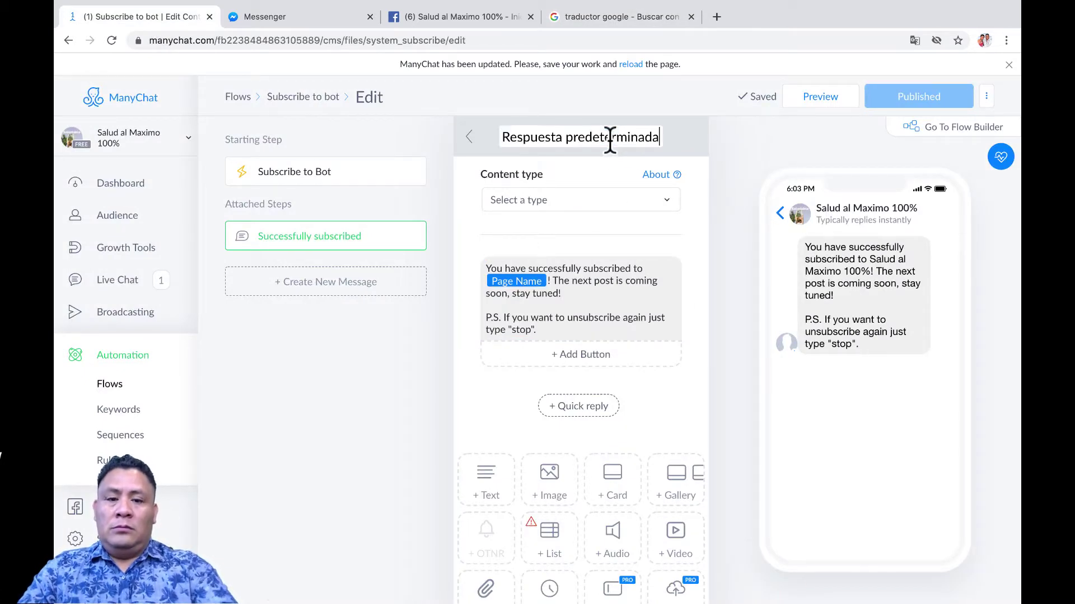
Replace the whole English subscription message with its Spanish translation from Google Translate
scroll(710, 236, "down", 2)
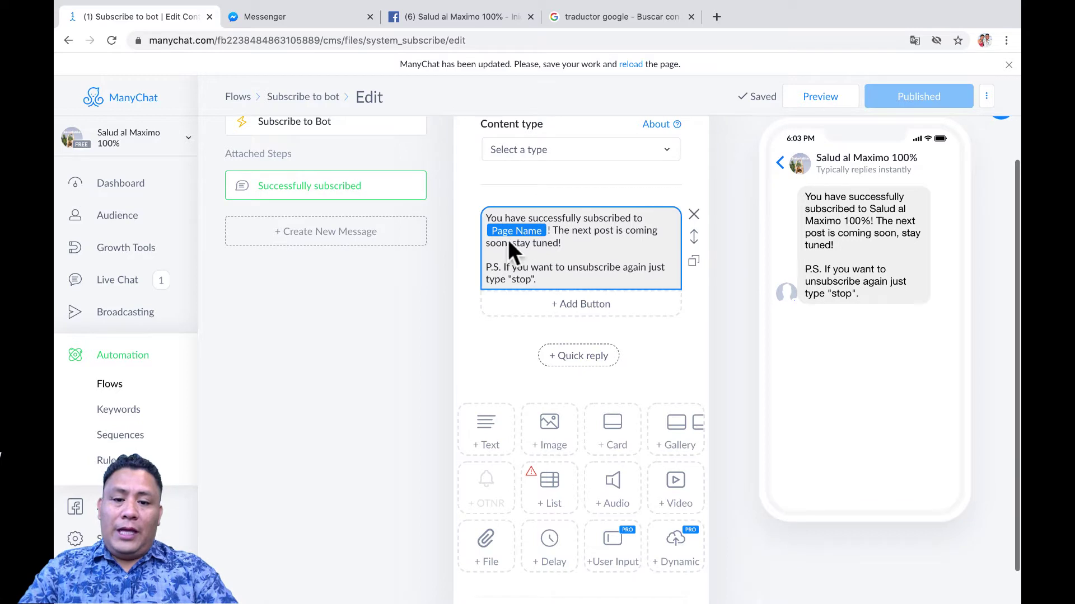
left_click(489, 224)
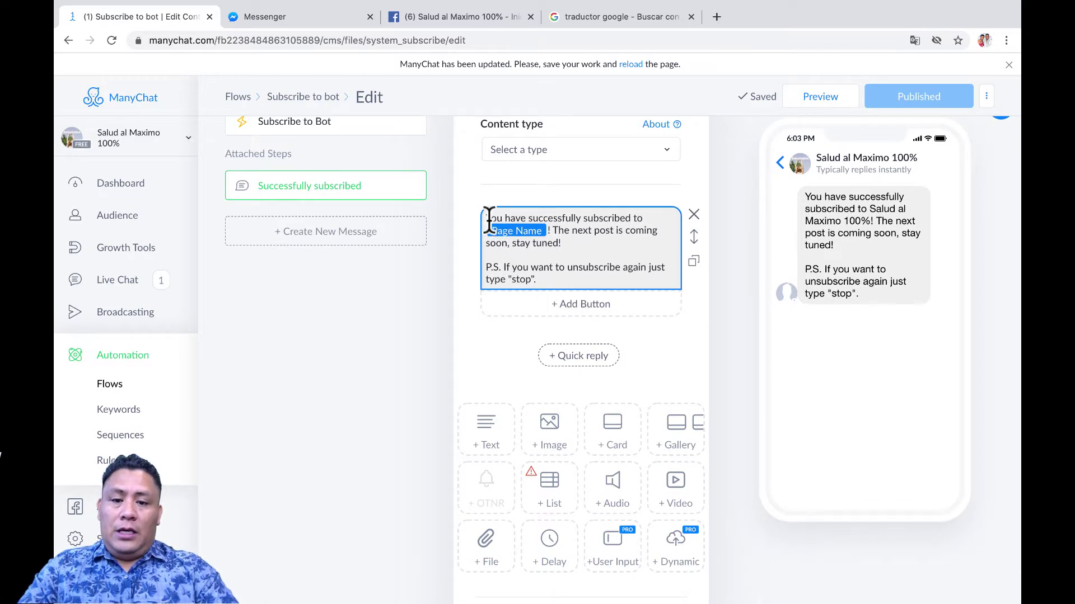
left_click_drag(487, 218, 583, 246)
left_click(582, 258)
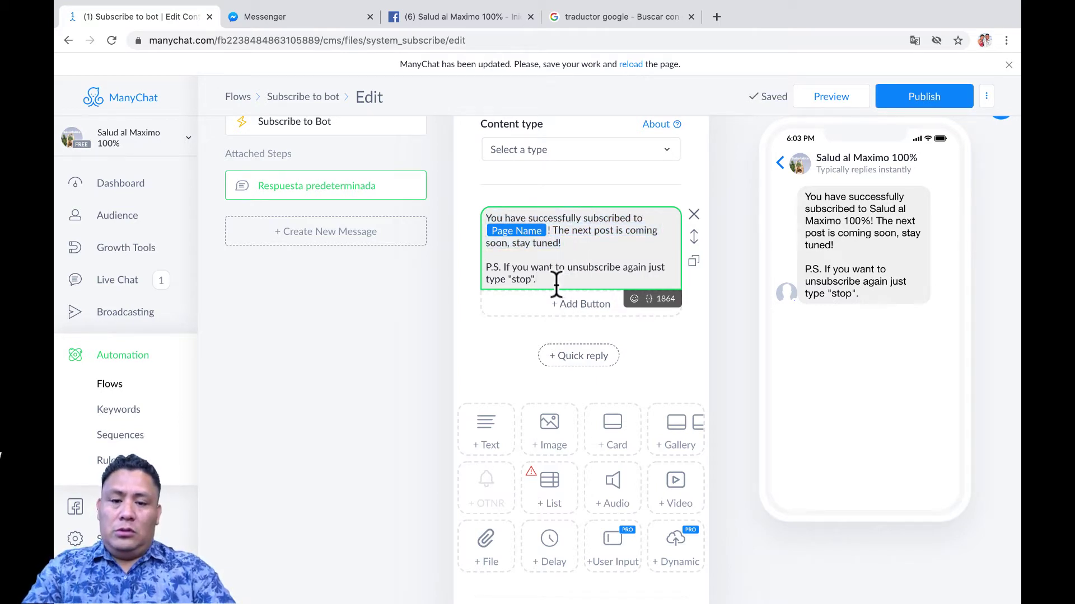
key("ctrl+a")
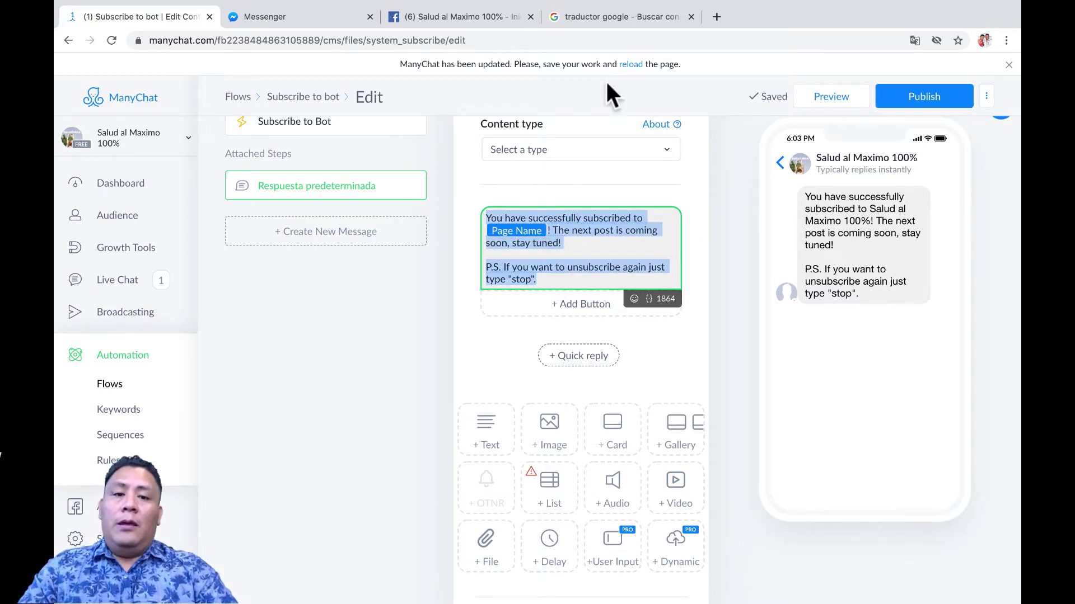
left_click(594, 17)
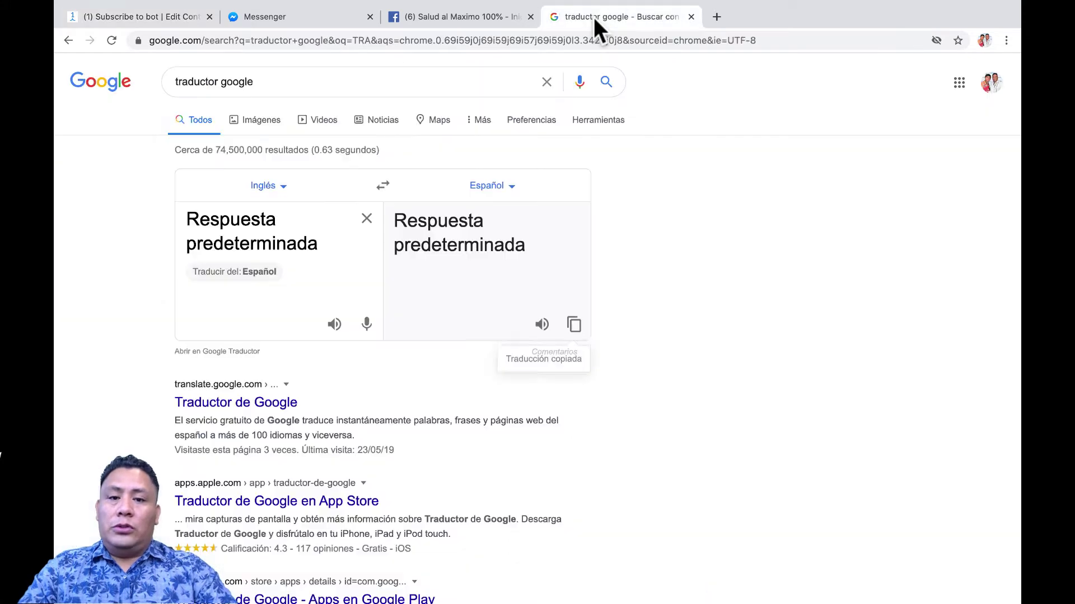
left_click(366, 218)
key("ctrl+v")
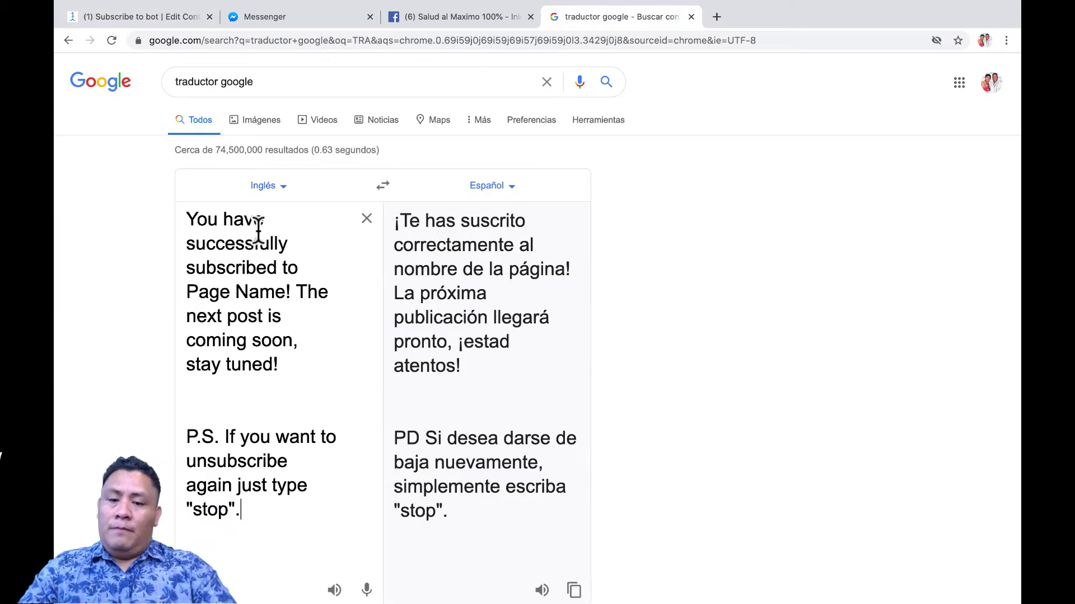
left_click(573, 589)
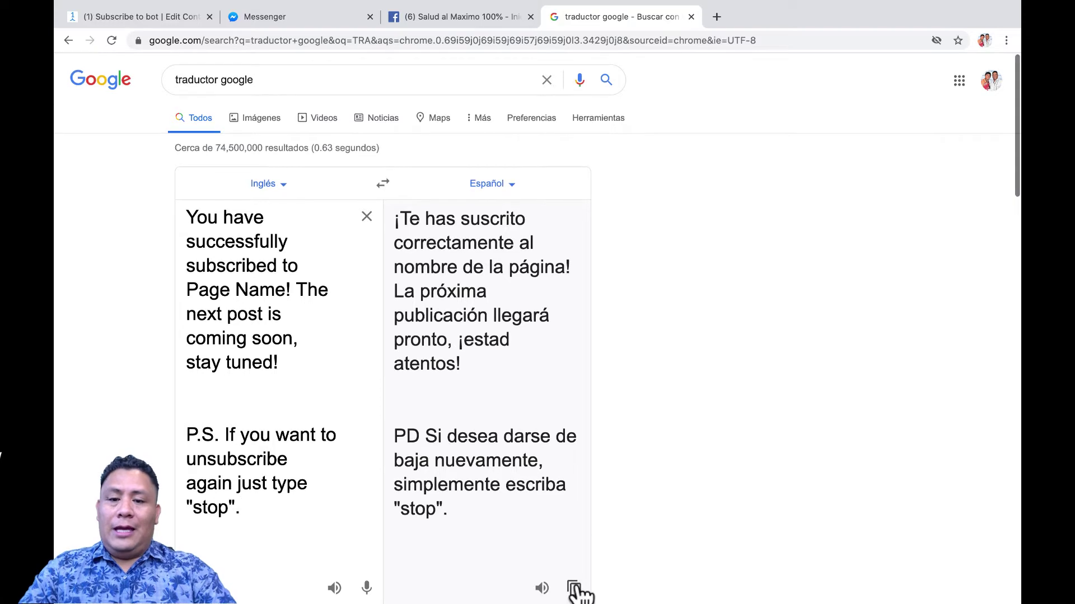
left_click(150, 21)
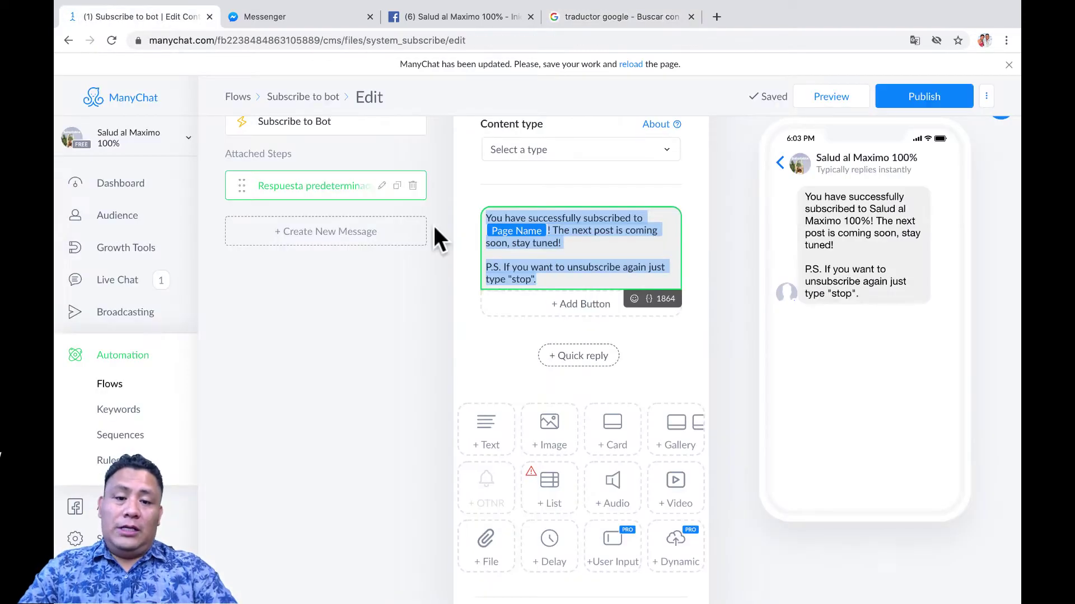
key("ctrl+v")
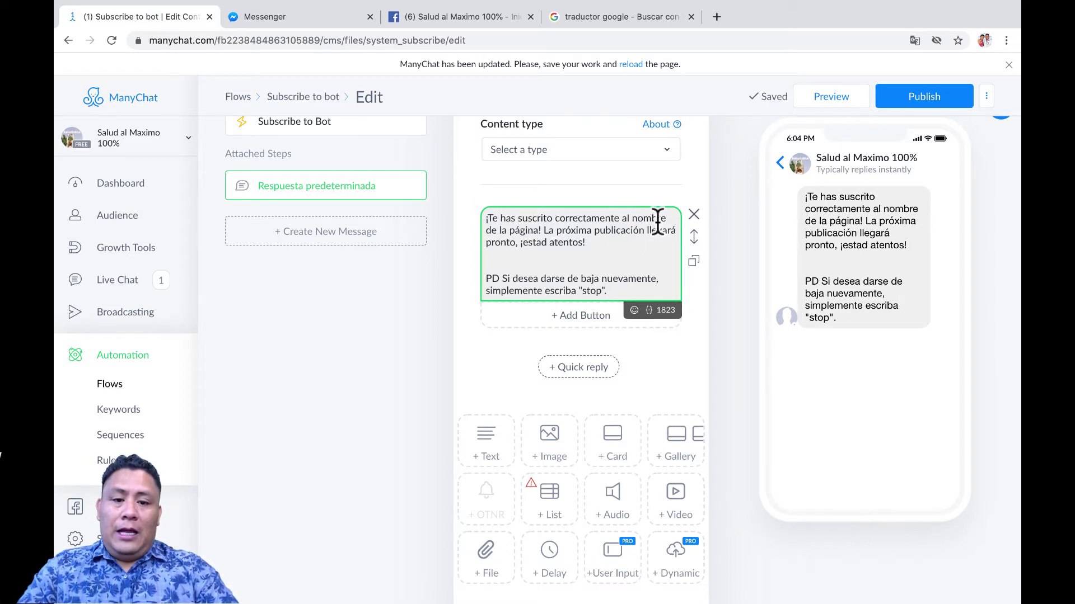
Replace the words "nombre de la página" in the Spanish message with the Page Name variable
left_click(539, 232)
key("BackSpace")
key("BackSpace")
key("BackSpace")
key("BackSpace")
key("BackSpace")
key("BackSpace")
key("BackSpace")
key("BackSpace")
key("BackSpace")
key("BackSpace")
key("BackSpace")
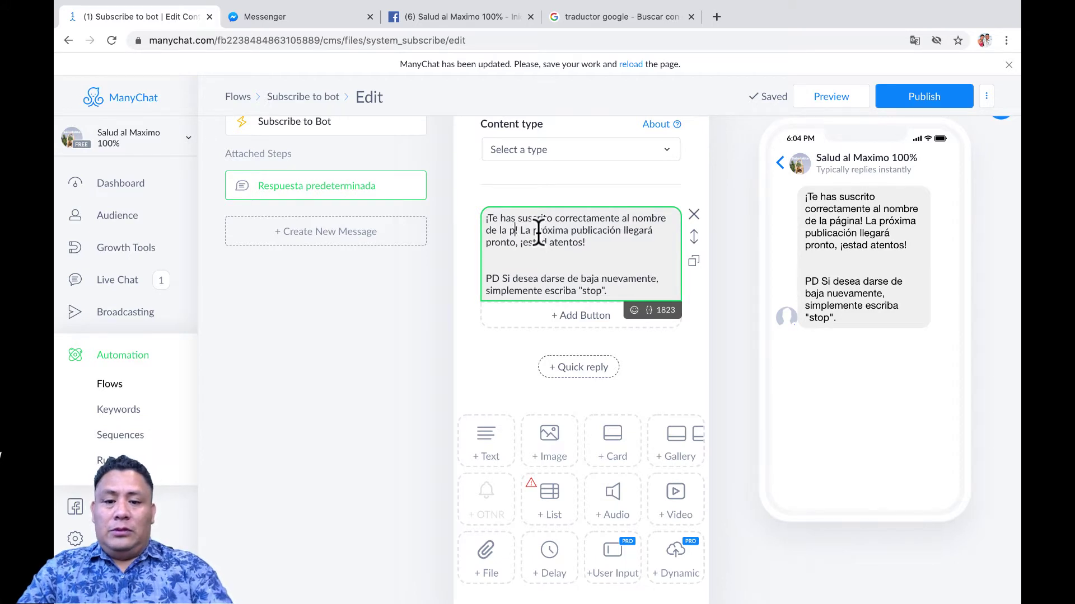
key("BackSpace")
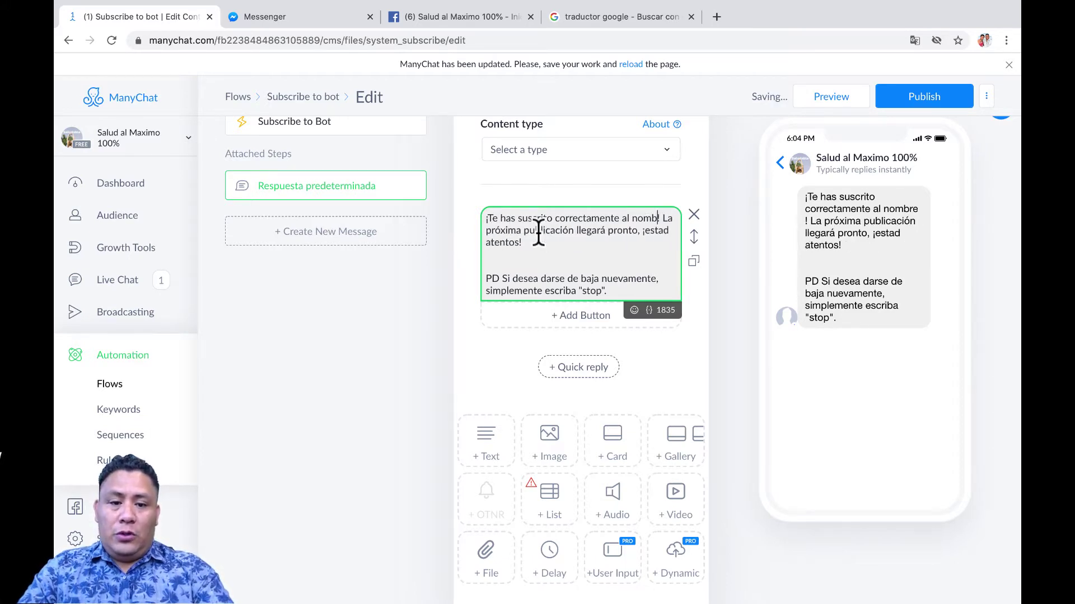
key("BackSpace")
key("BackSpace")
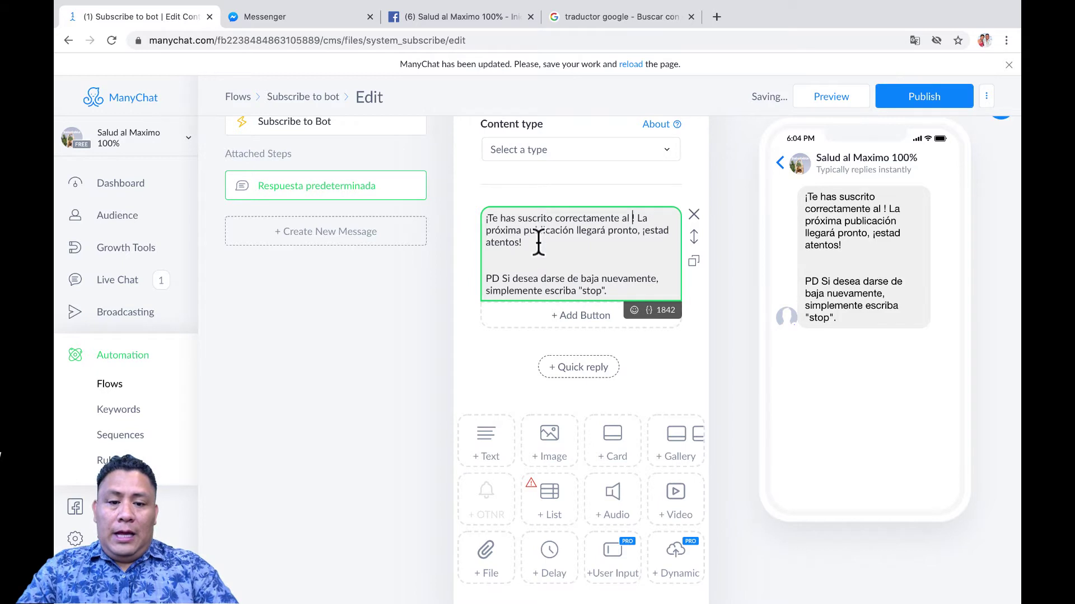
left_click(648, 310)
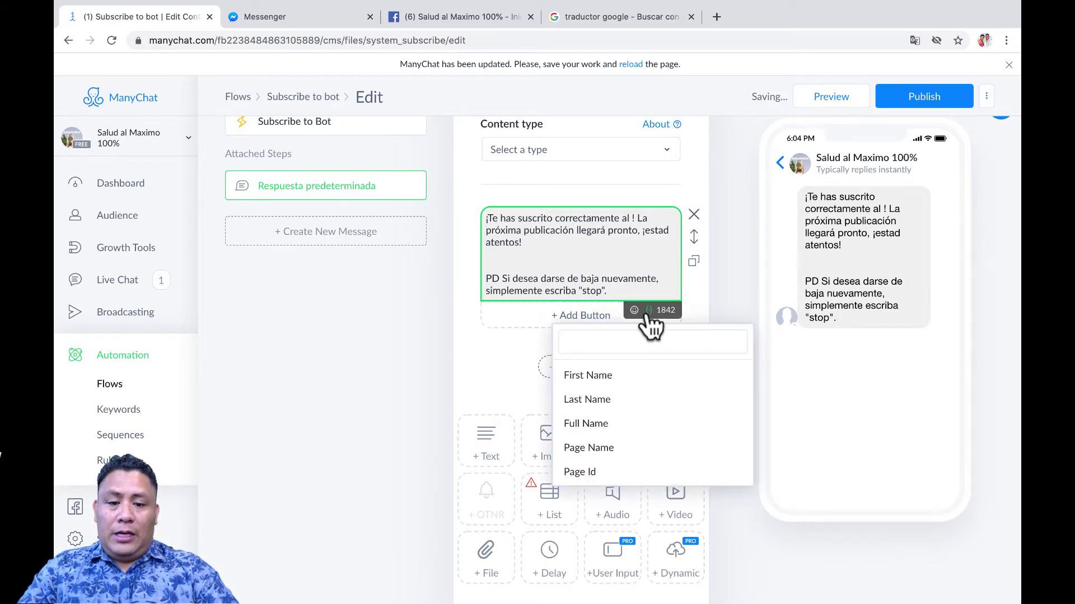
left_click(602, 451)
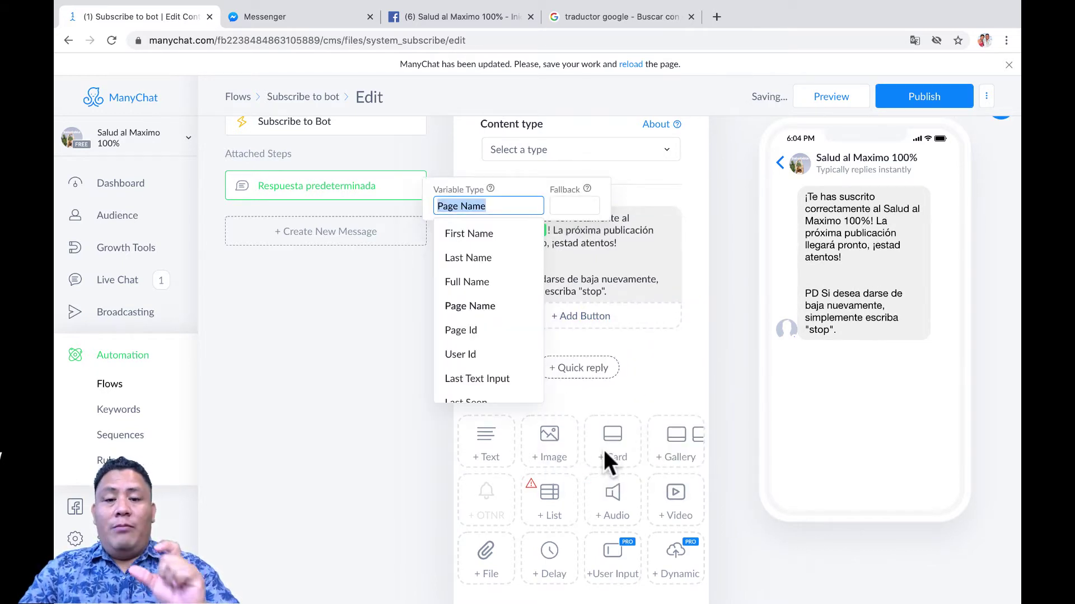
left_click(702, 262)
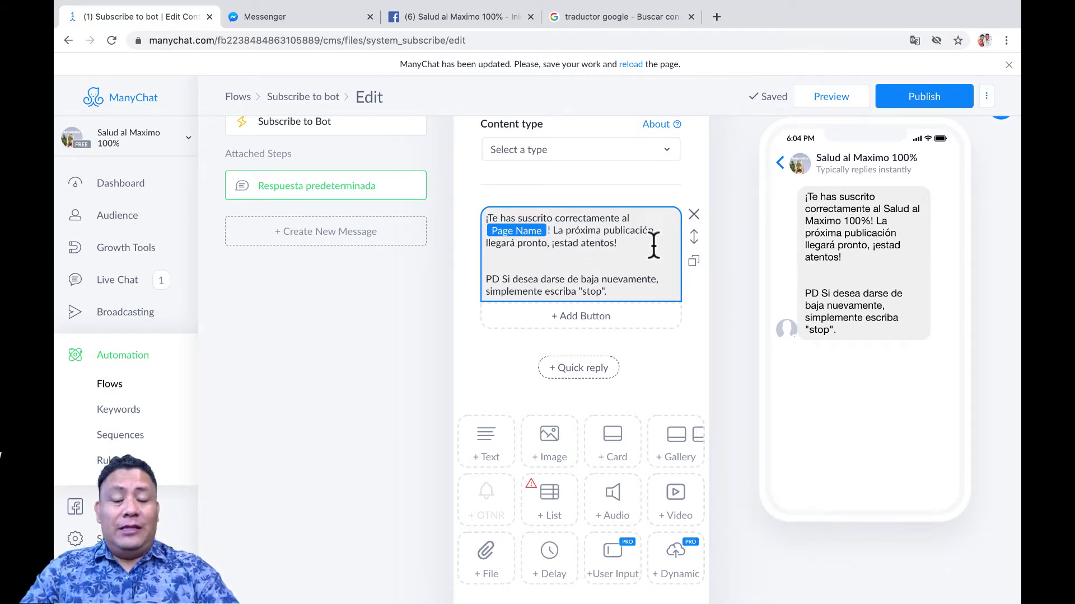
Delete the word "estad" from the message so the phrase reads "¡atentos!"
left_click(580, 246)
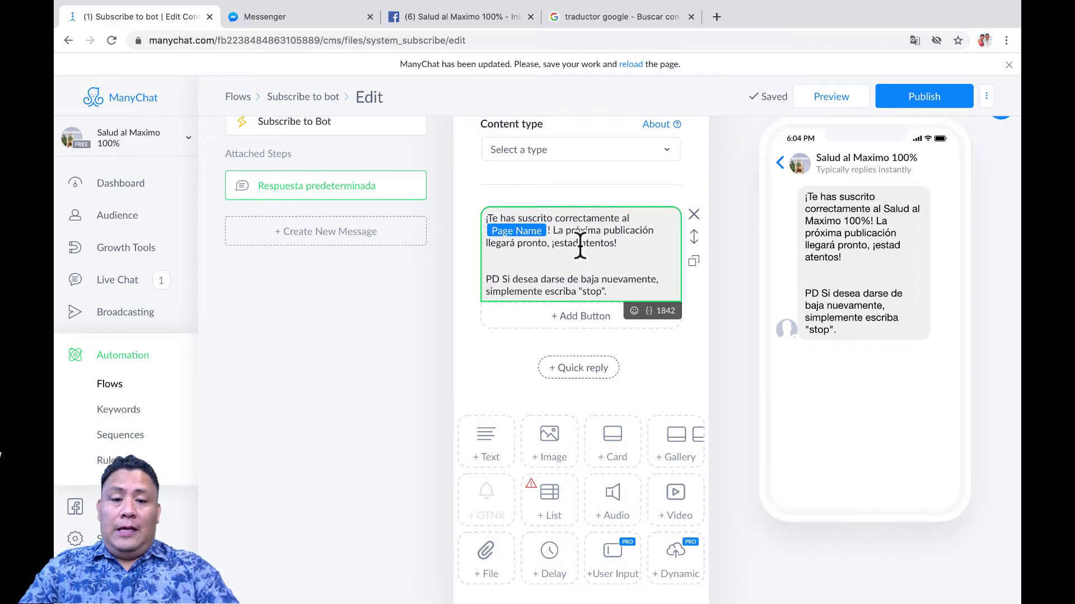
key("BackSpace")
key("BackSpace")
key("BackSpace")
key("BackSpace")
key("BackSpace")
key("BackSpace")
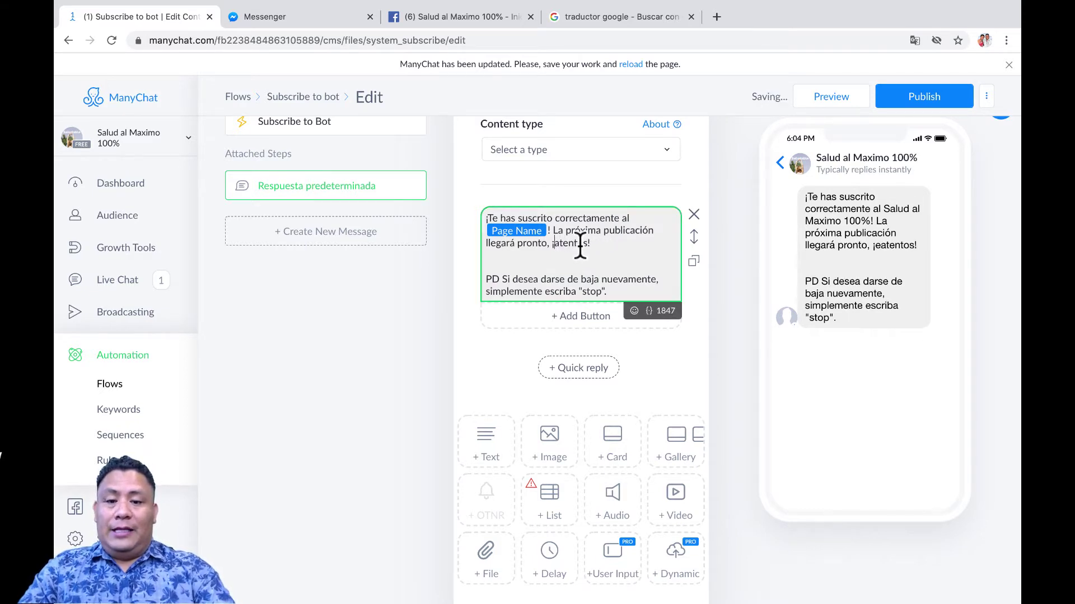
Change the unsubscribe keyword at the end of the message to uppercase "STOP"
scroll(610, 263, "down", 1)
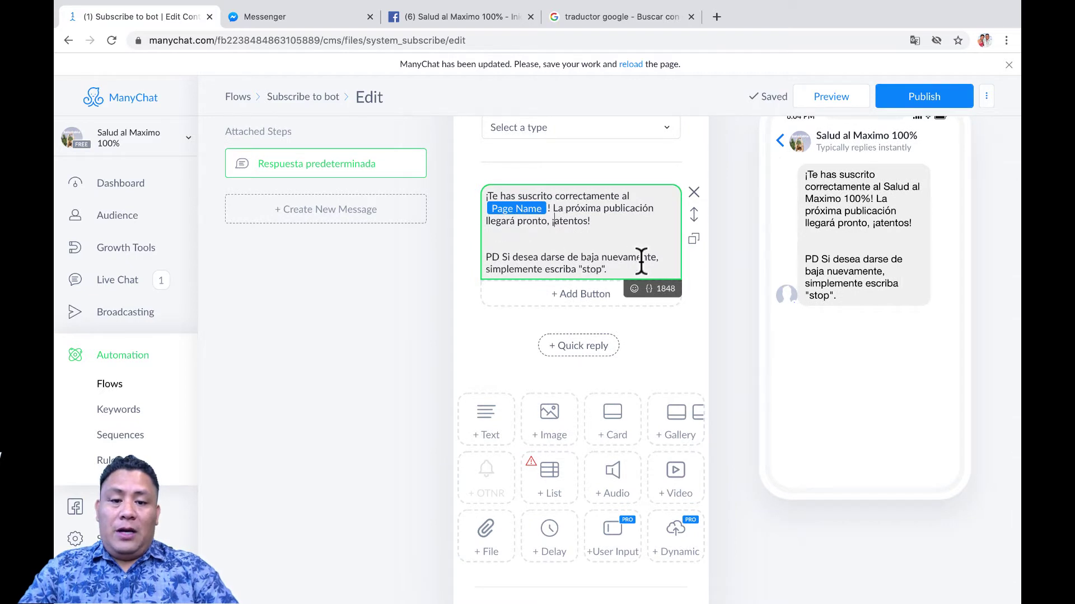
double_click(600, 270)
key("BackSpace")
type("STOP")
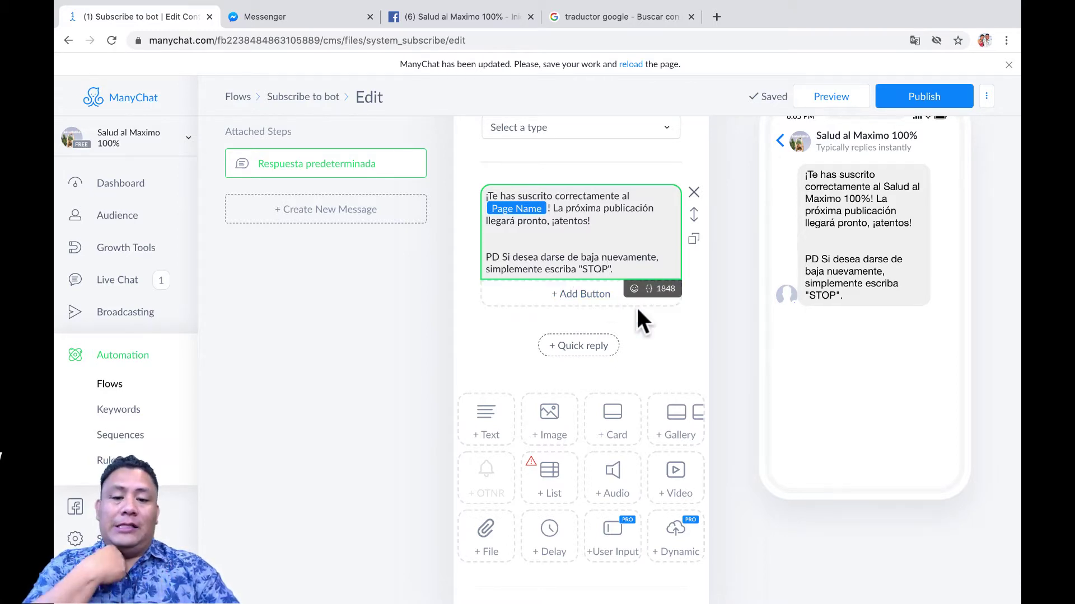
Add a button under the subscription message and replace its default title with "DESUSCRIBETE"
left_click(560, 294)
key("BackSpace")
key("BackSpace")
key("BackSpace")
key("BackSpace")
key("BackSpace")
key("BackSpace")
key("BackSpace")
key("BackSpace")
key("BackSpace")
key("BackSpace")
key("BackSpace")
key("BackSpace")
key("BackSpace")
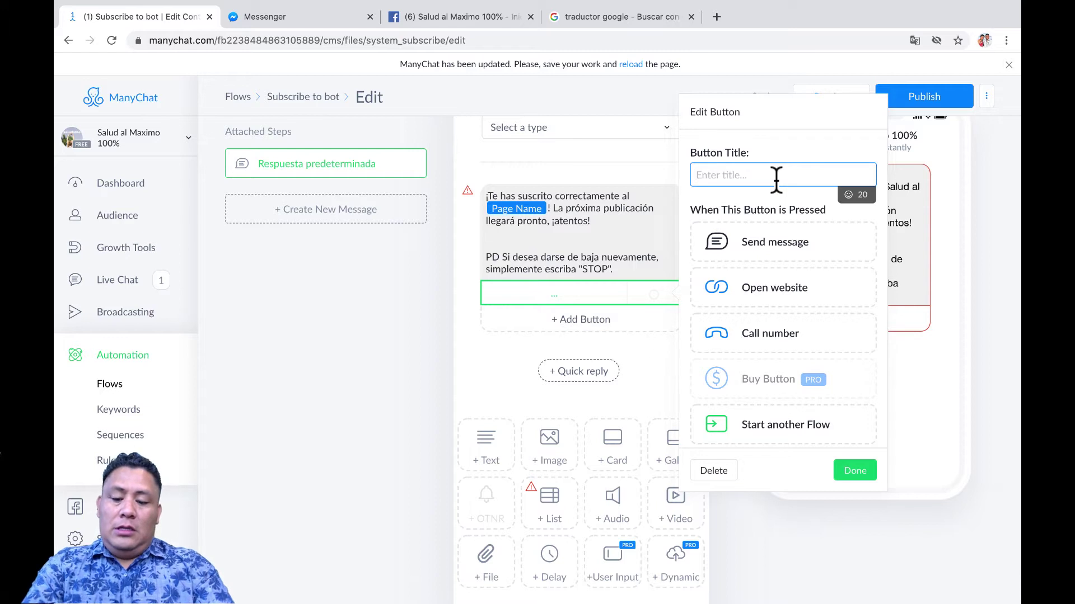
type("DESU")
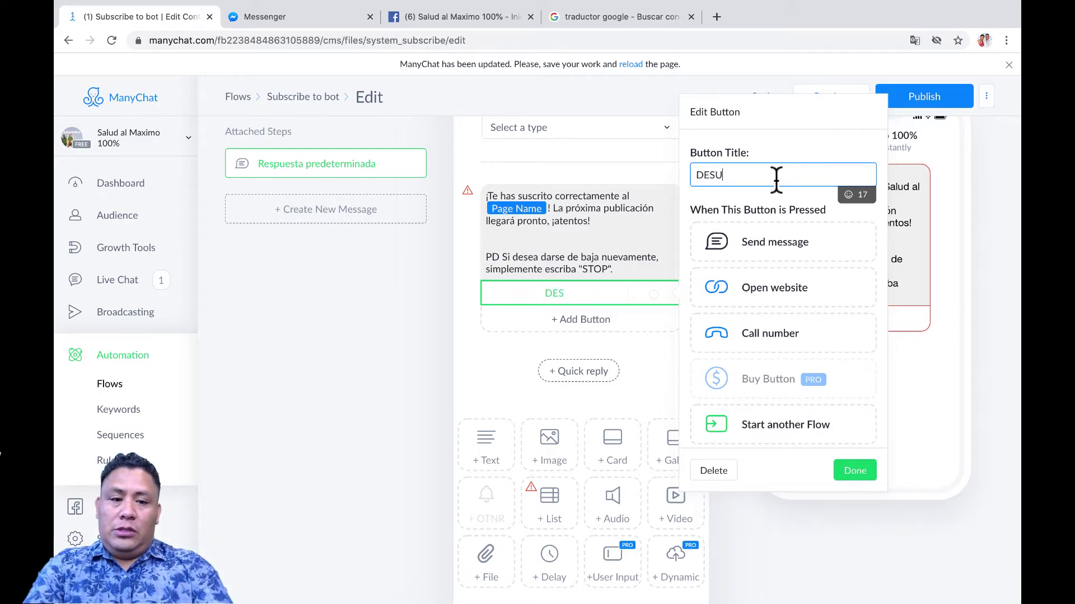
type("SCRIBETE")
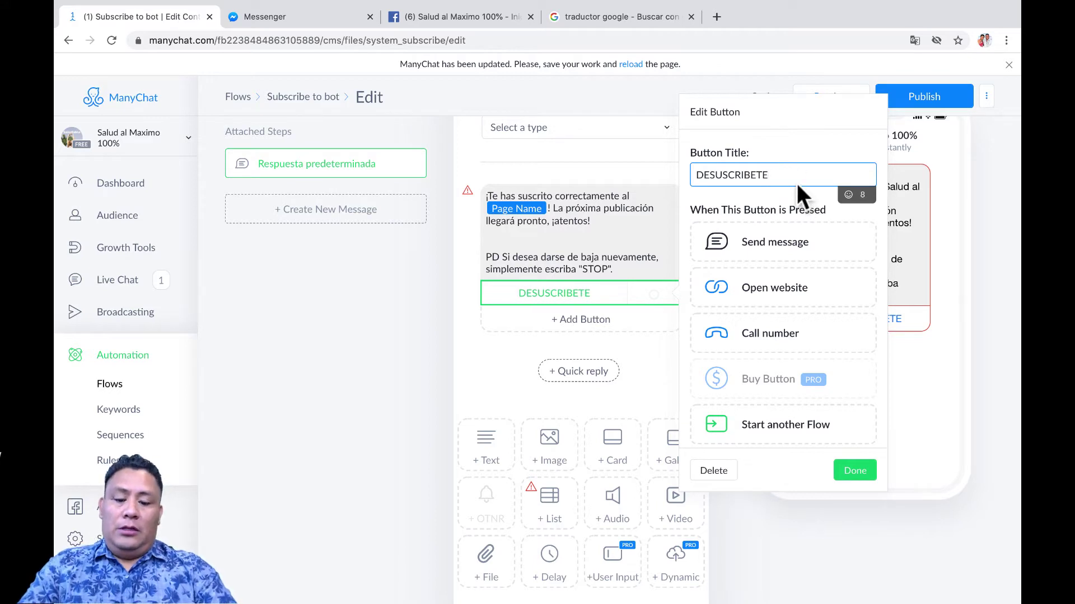
Append the 😣 emoji to the DESUSCRIBETE button title
left_click(849, 197)
scroll(866, 323, "down", 1)
scroll(865, 323, "up", 1)
scroll(866, 324, "down", 1)
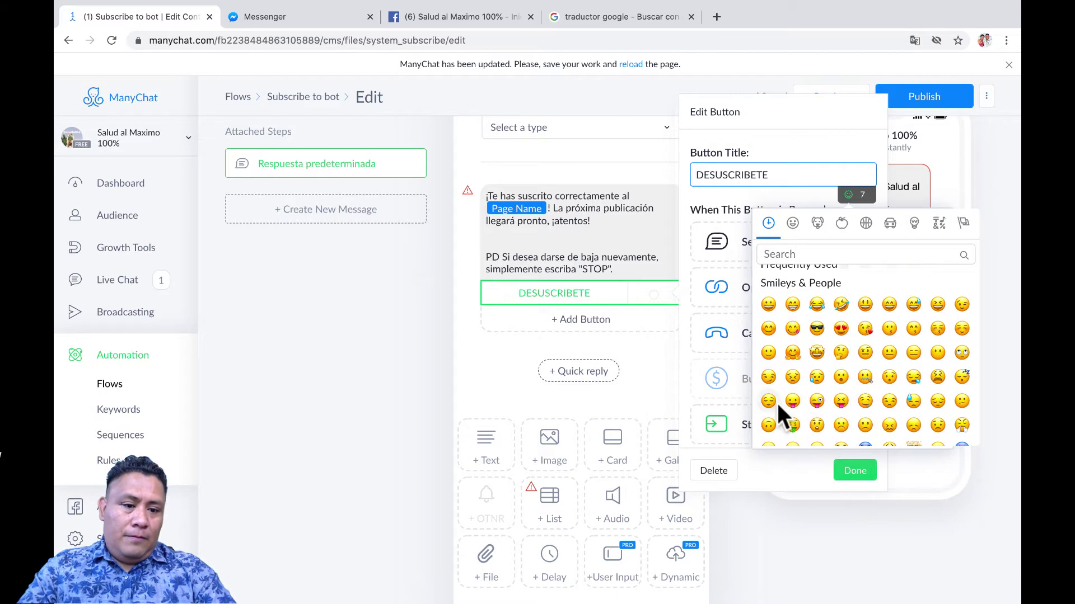
left_click(795, 381)
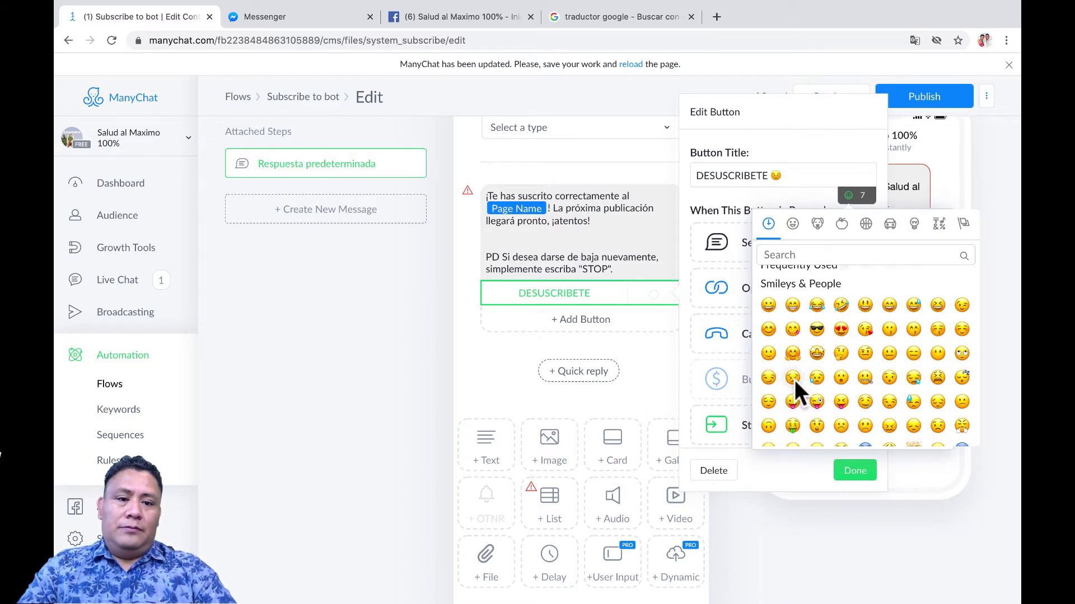
left_click(823, 151)
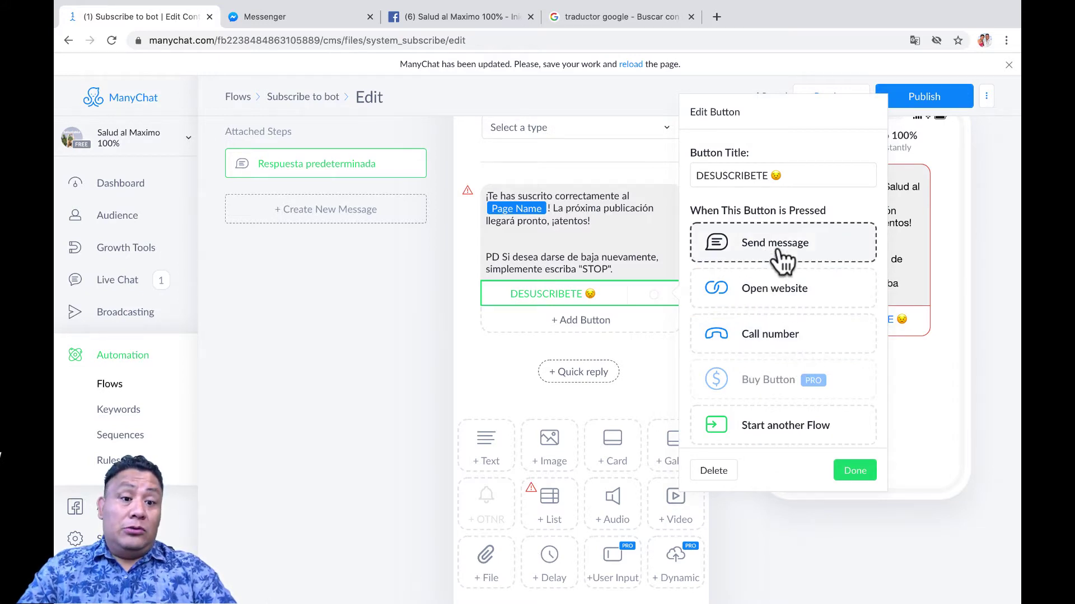
Set the DESUSCRIBETE button to start another flow, select "Darse de baja del bot" as that flow, and return to the message
left_click(756, 426)
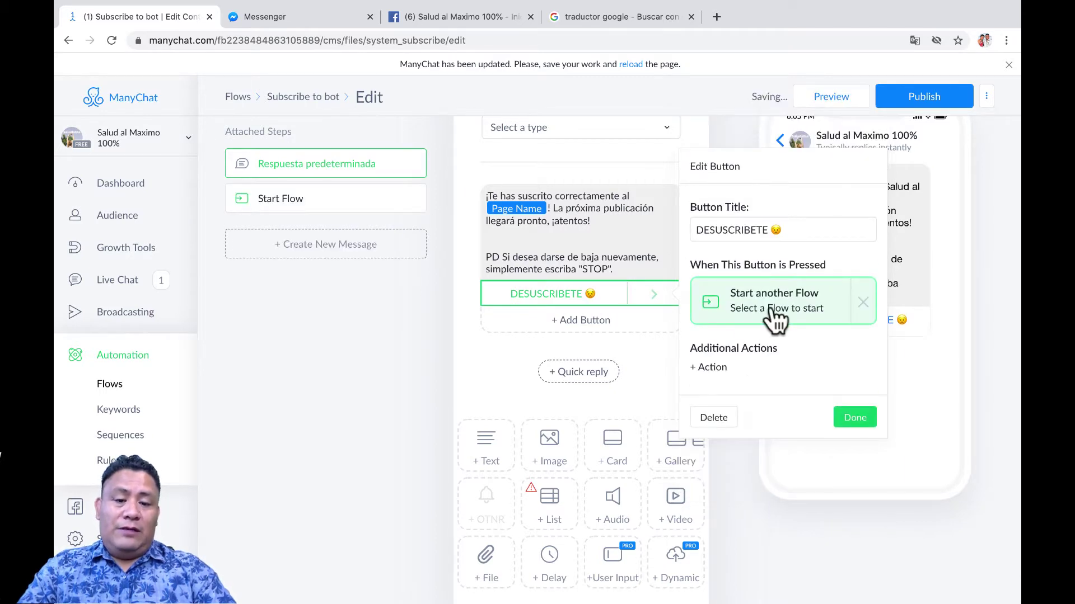
left_click(773, 310)
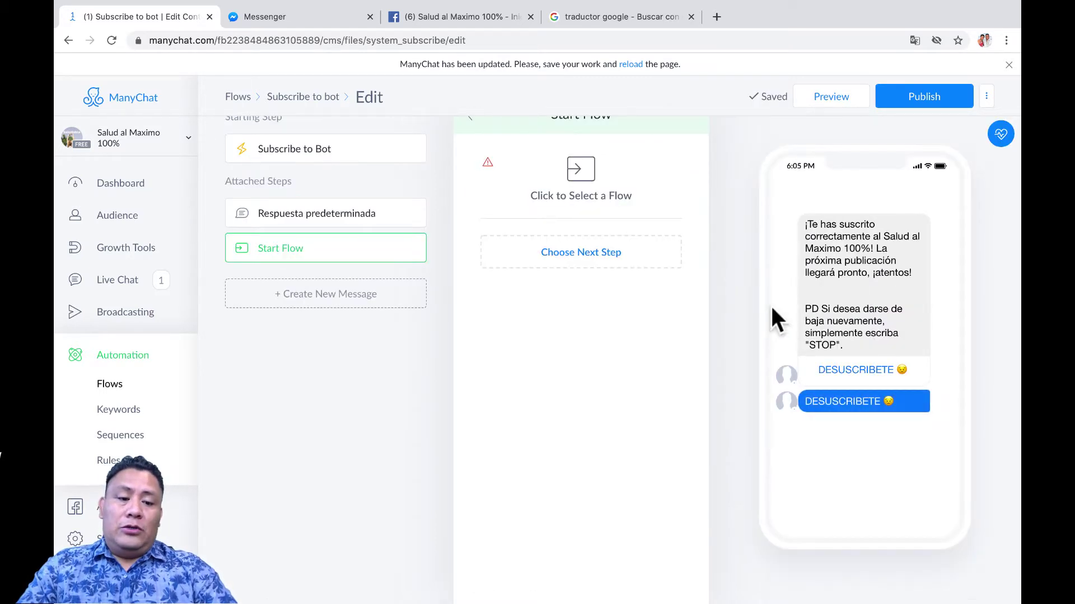
left_click(577, 169)
scroll(565, 324, "down", 1)
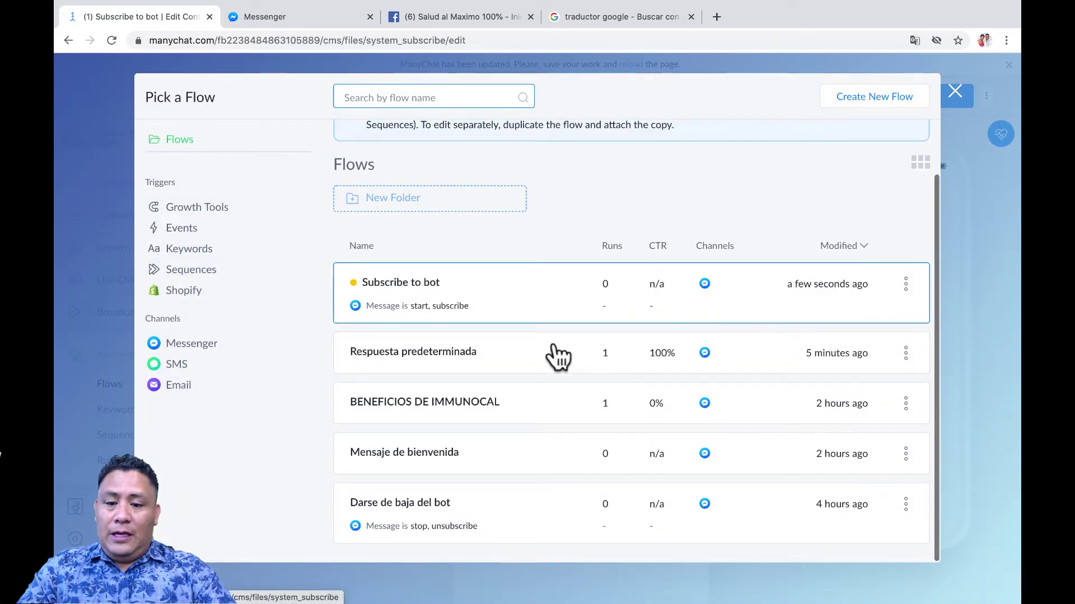
left_click(446, 527)
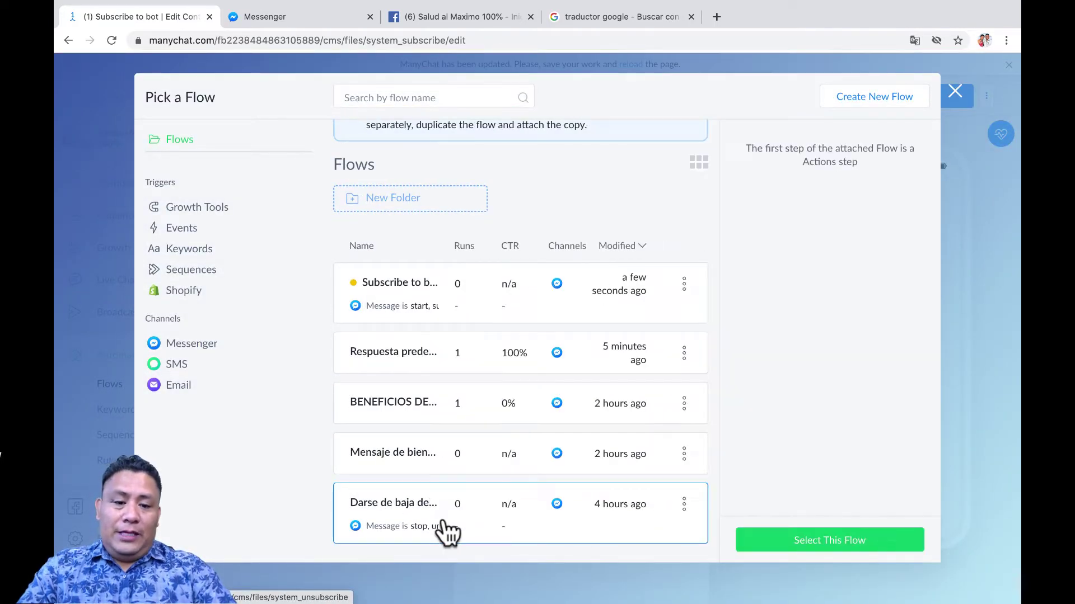
left_click(792, 534)
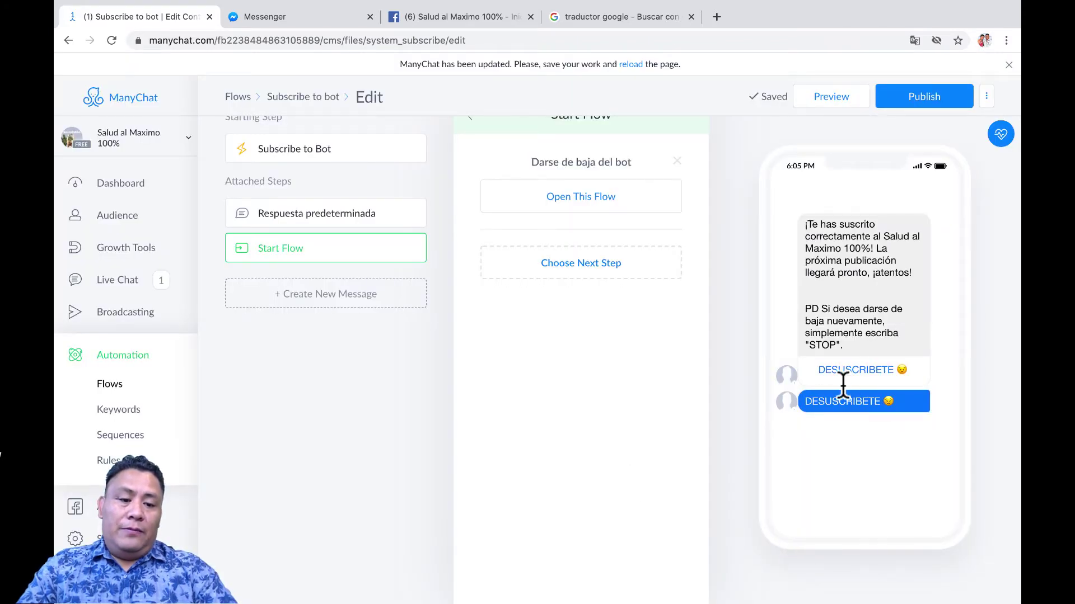
scroll(520, 158, "up", 1)
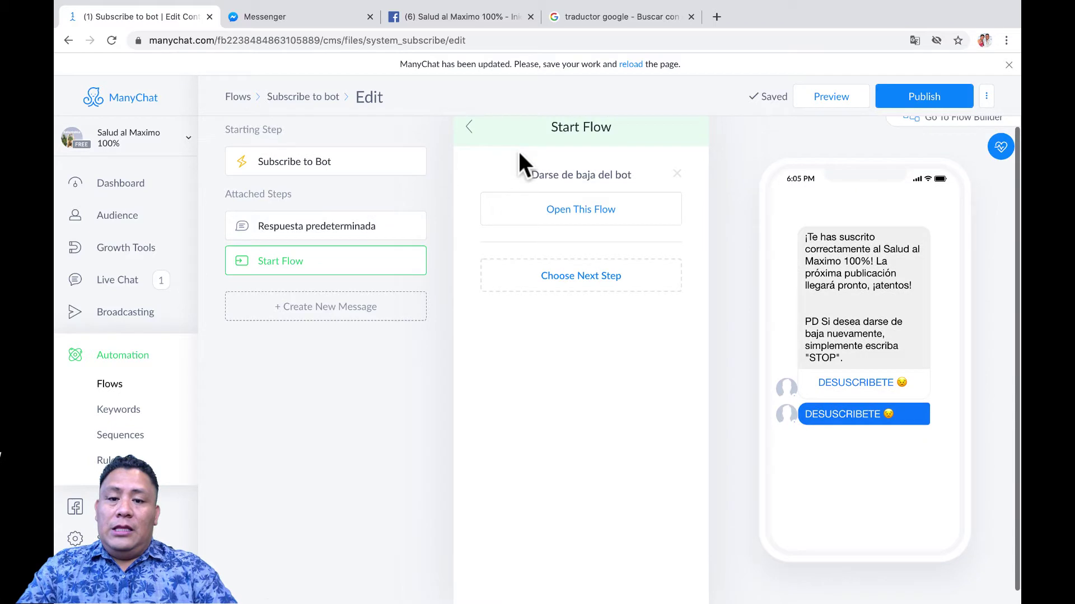
left_click(468, 139)
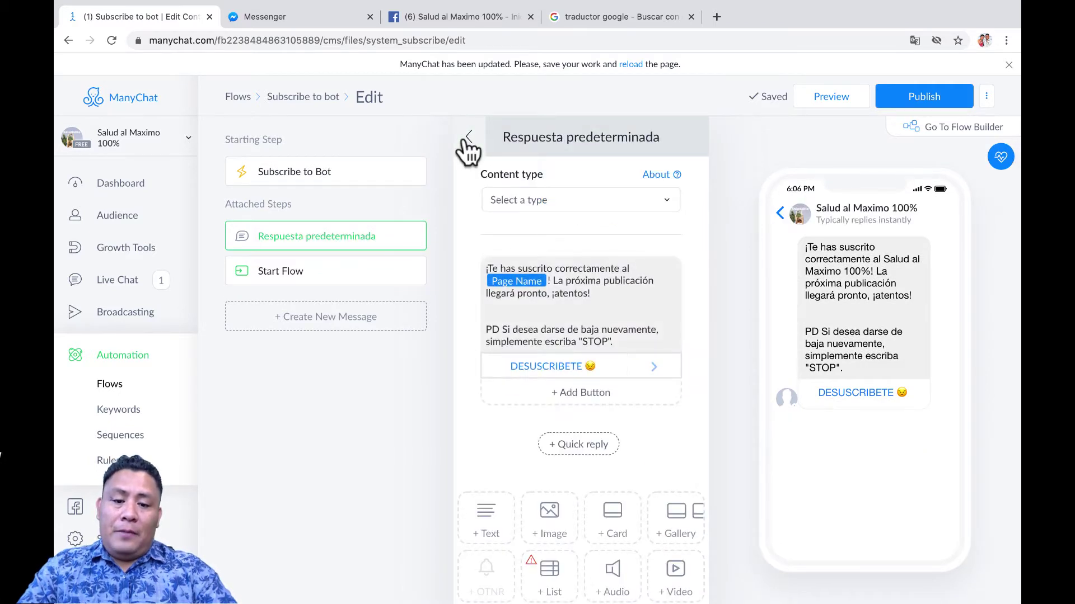
Append the 👇 emoji after "STOP". at the end of the subscription message
left_click(622, 341)
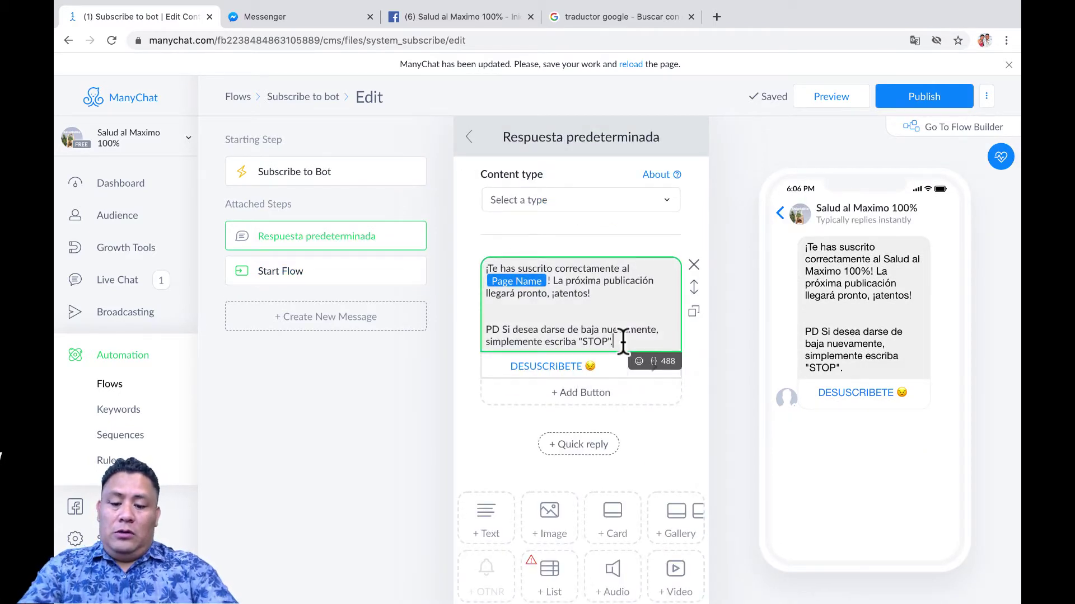
key("BackSpace")
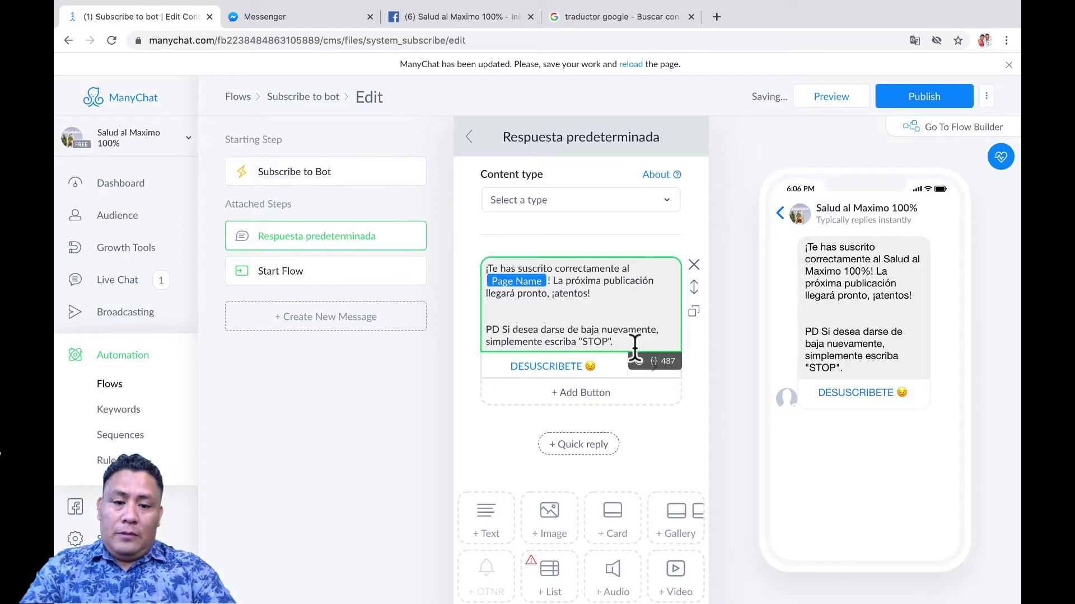
left_click(639, 361)
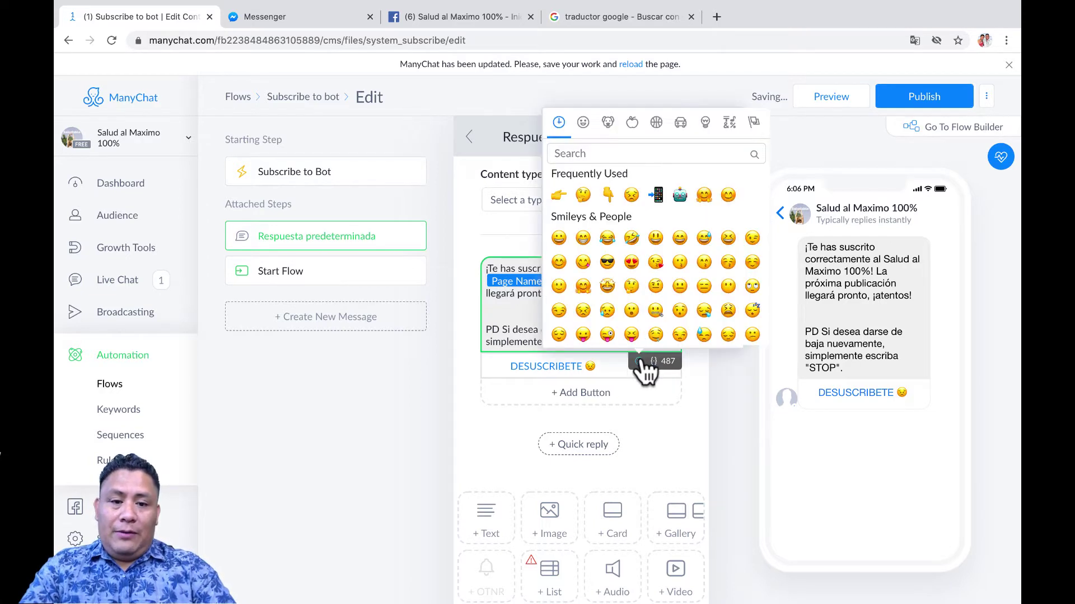
left_click(606, 195)
left_click(721, 420)
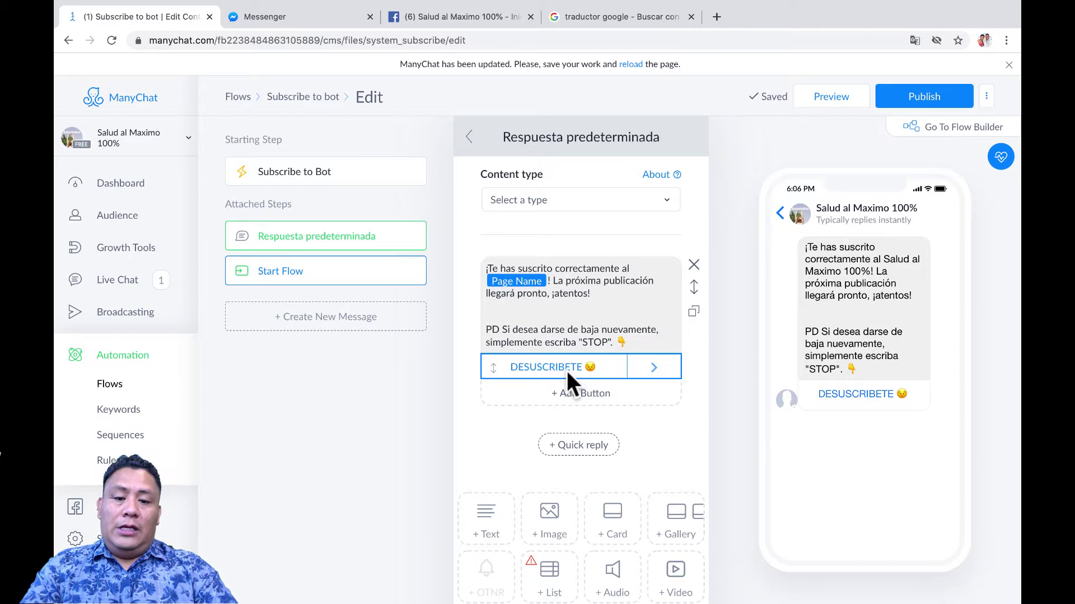
Check the spelling of the button title by looking up "DESUSCRIBETE" in the search suggestions of a new browser tab
left_click(523, 367)
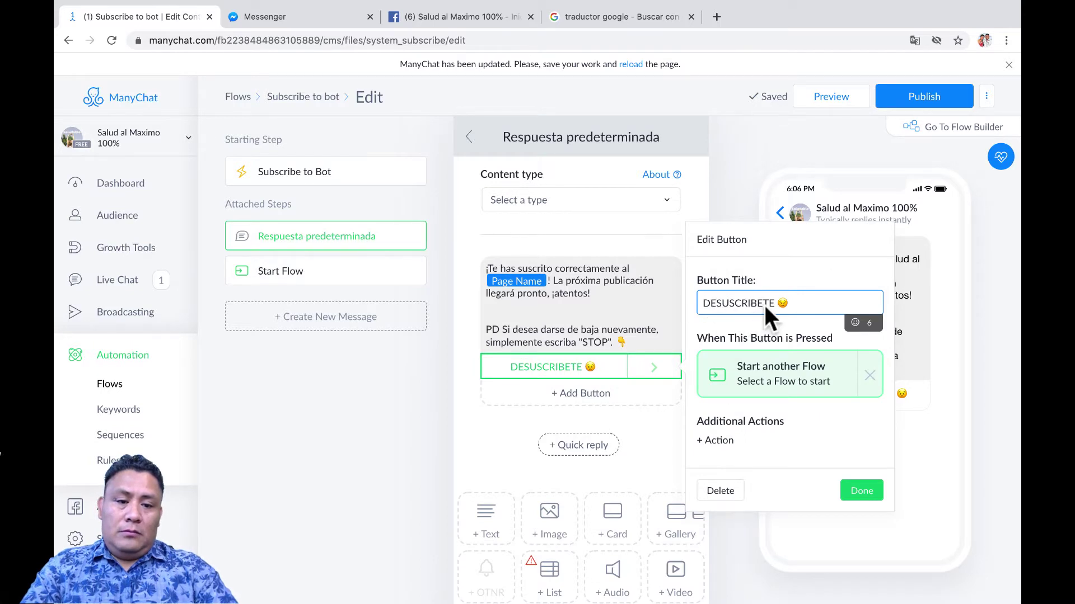
left_click(862, 491)
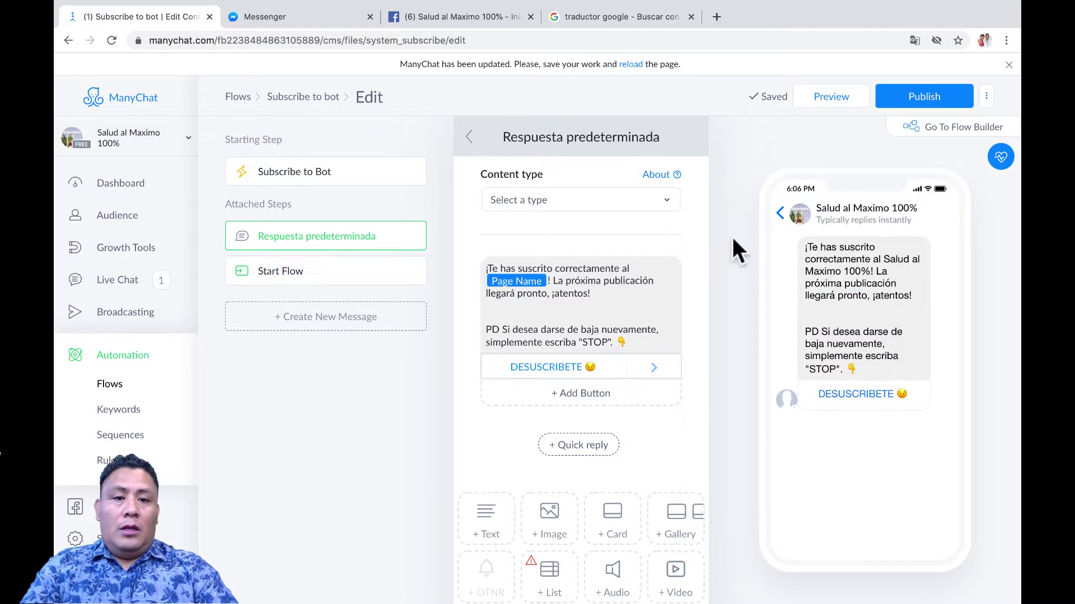
left_click(716, 17)
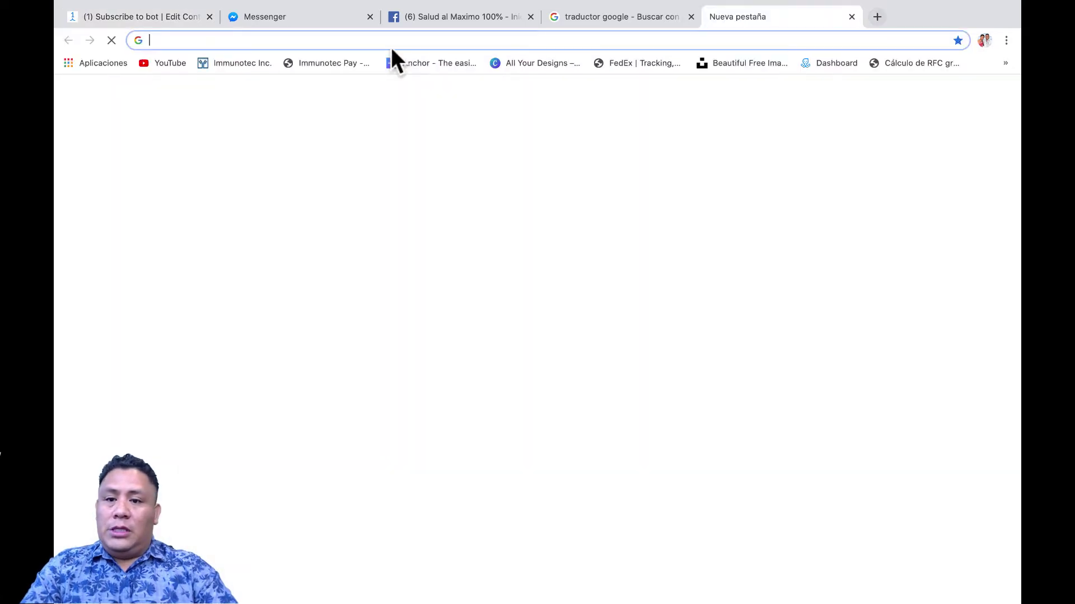
left_click(277, 43)
type("DESUS")
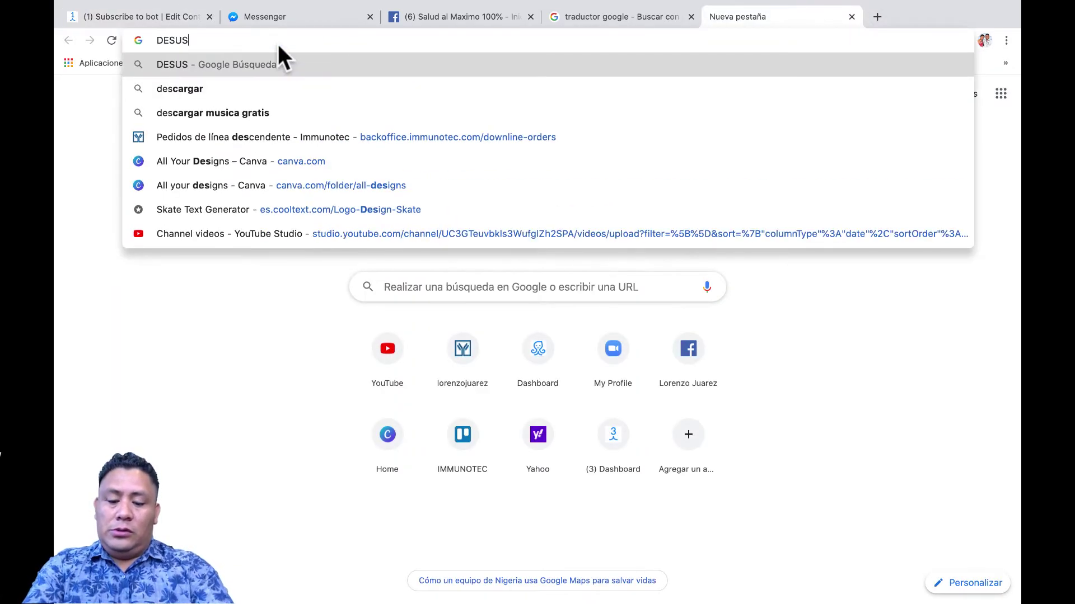
type("CRIBETE")
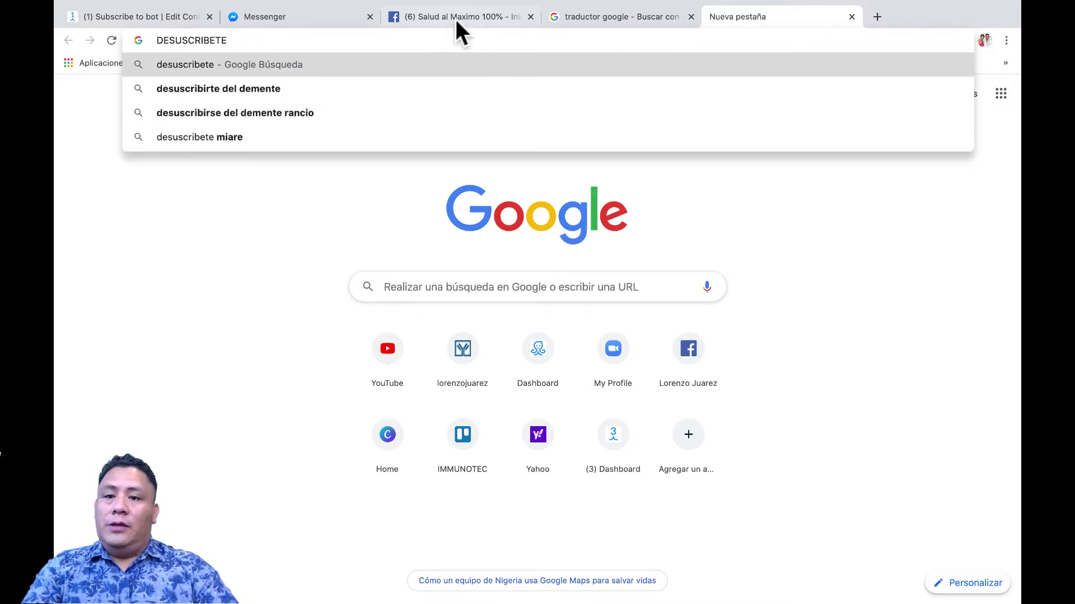
left_click(167, 17)
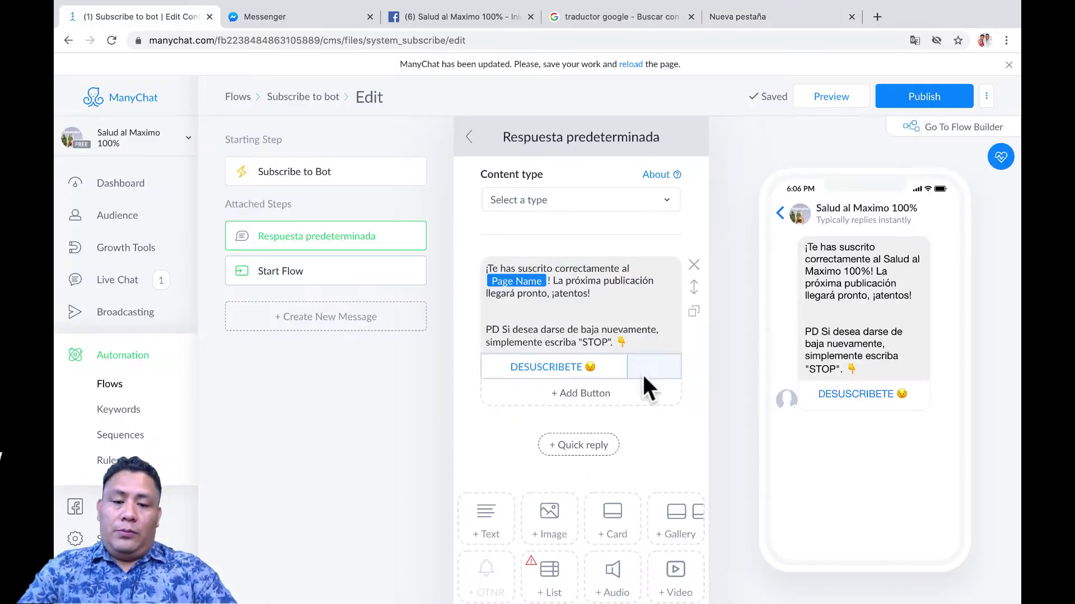
Change the word in the unsubscribe button's title to "DESUSCRIBIRSE" in ManyChat
left_click(572, 370)
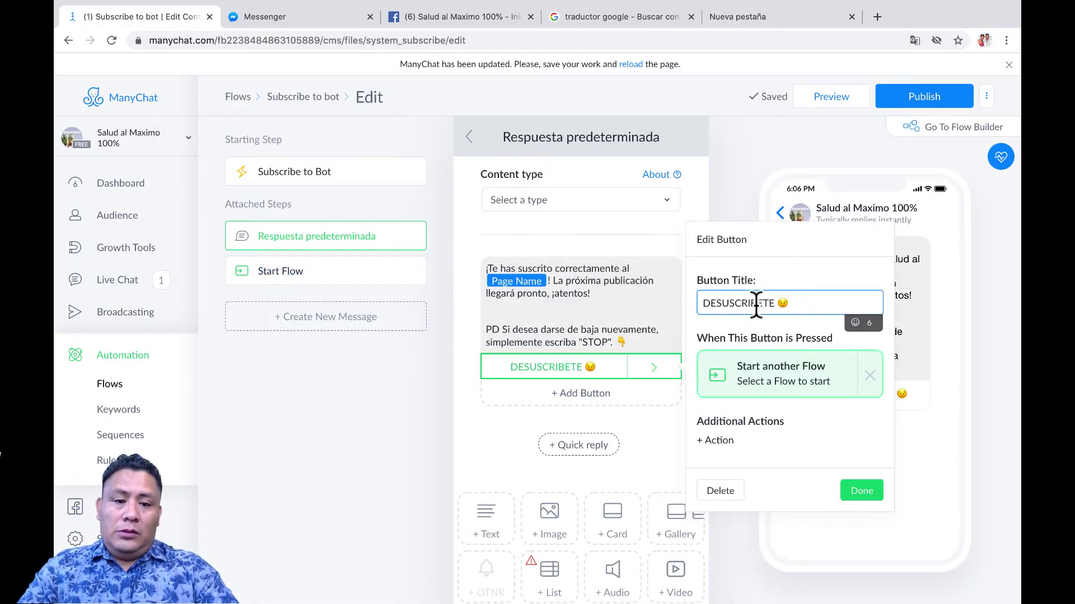
key("BackSpace")
type("IRSE")
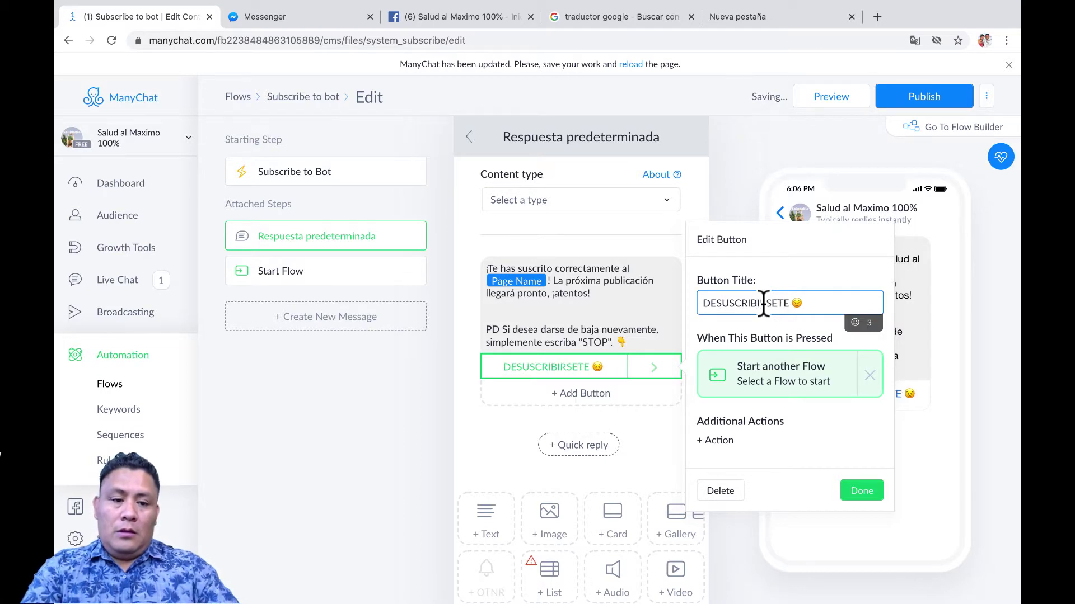
key("Delete")
key("Delete")
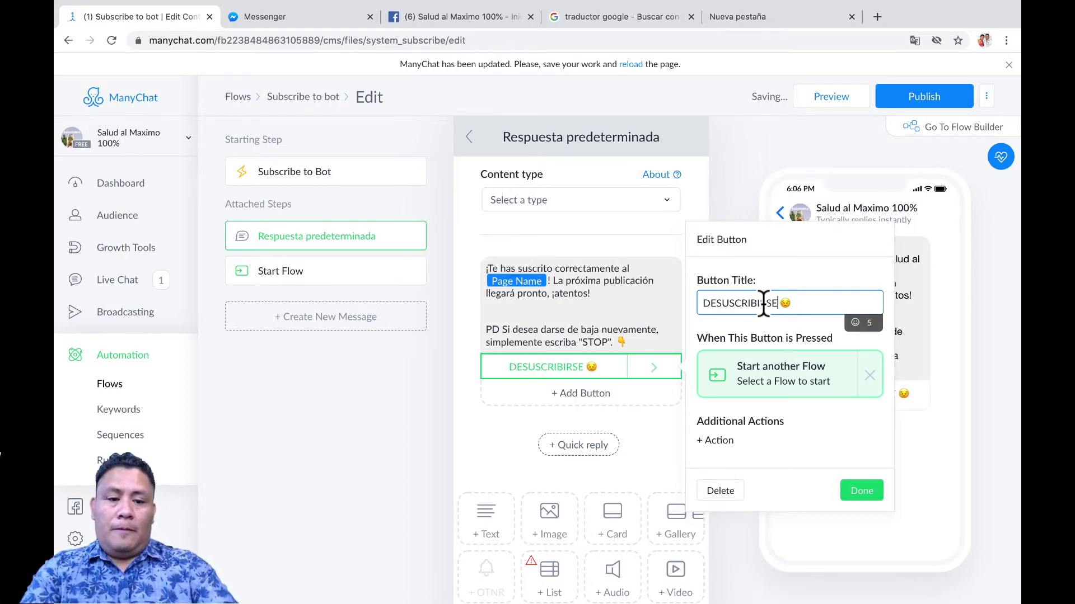
left_click(865, 492)
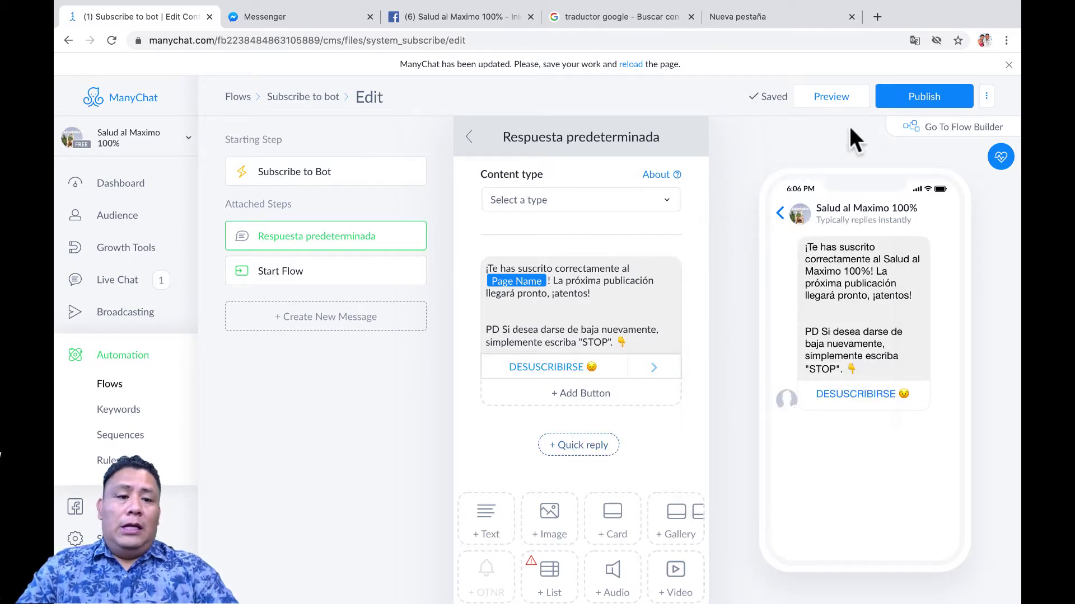
Publish the Subscribe to bot flow and send its preview to Messenger
left_click(830, 100)
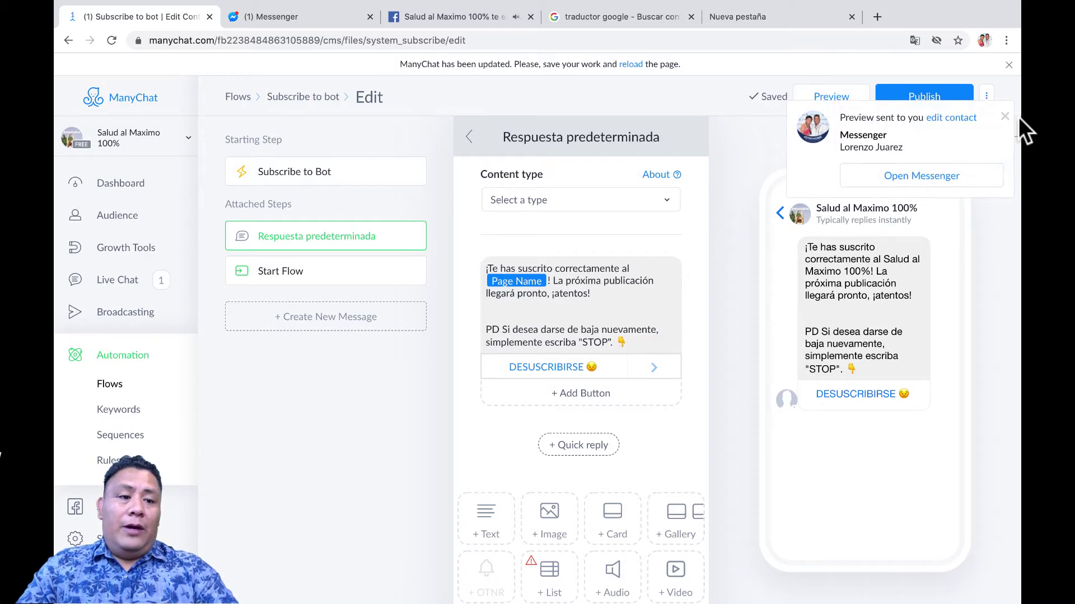
left_click(1005, 116)
left_click(903, 97)
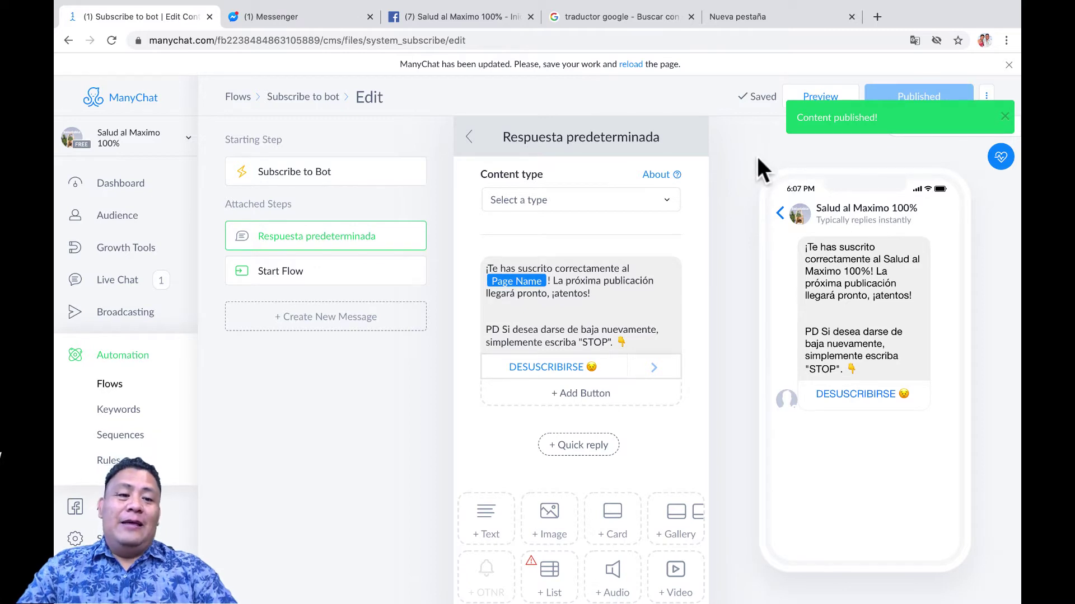
left_click(1005, 116)
left_click(818, 96)
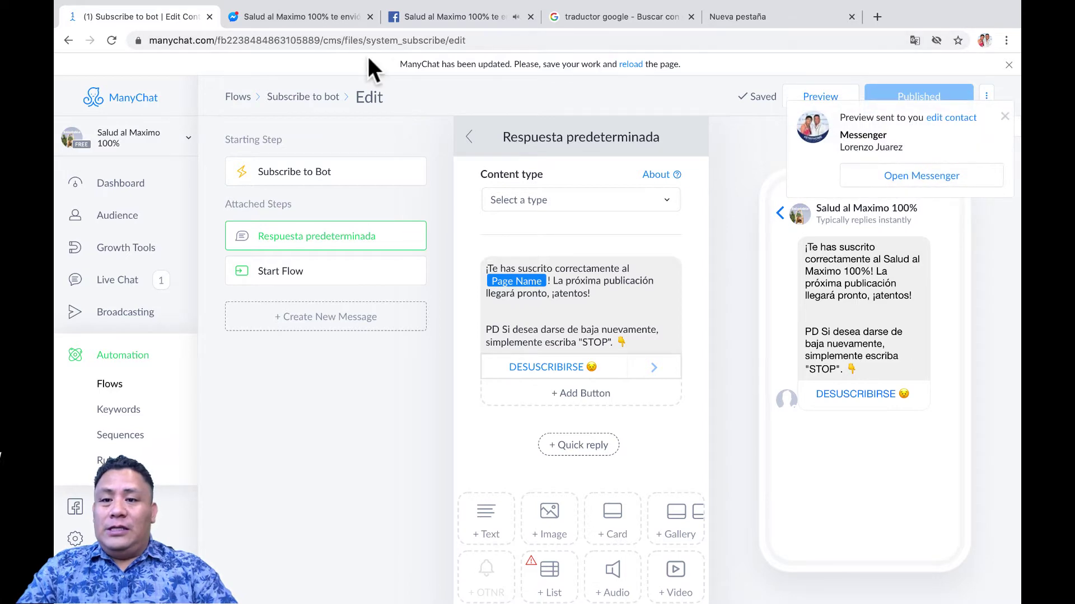
Review the preview message in the Facebook page's chat and test its DESUSCRIBIRSE button
left_click(451, 17)
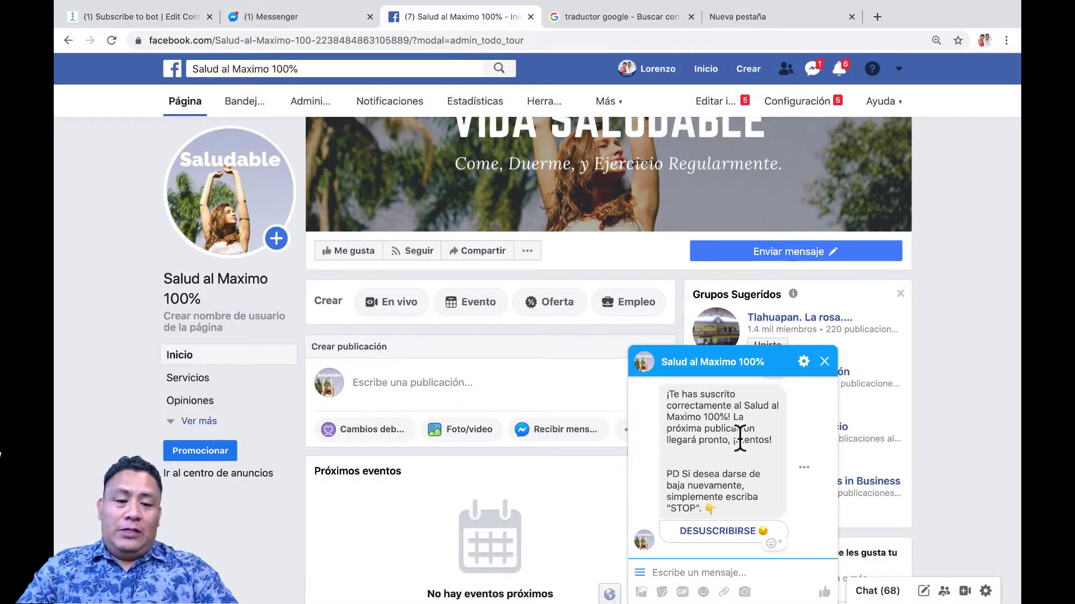
scroll(740, 436, "up", 6)
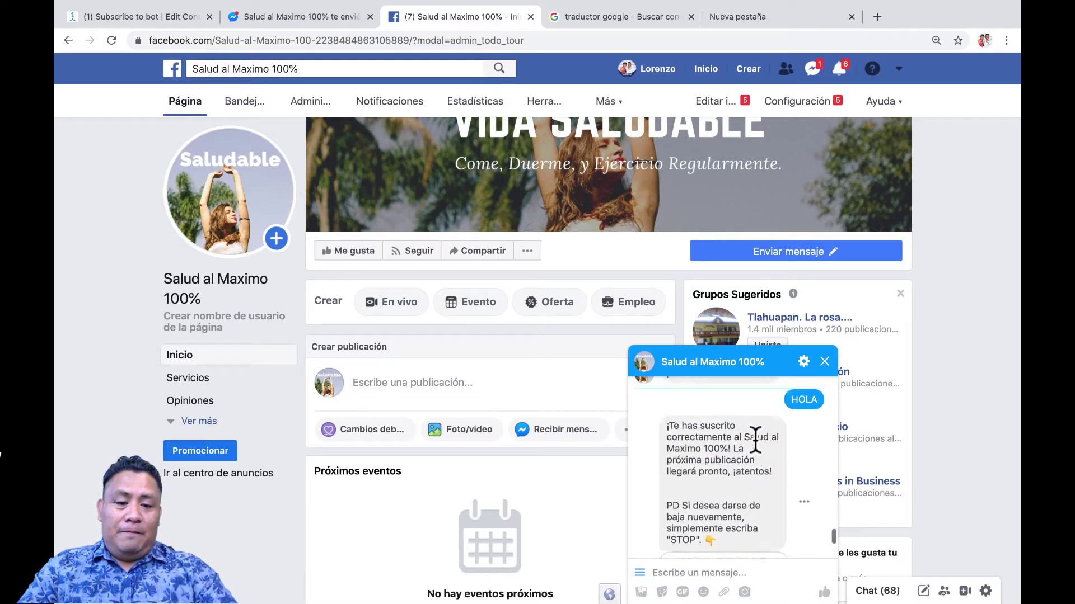
scroll(755, 439, "down", 3)
scroll(737, 472, "down", 2)
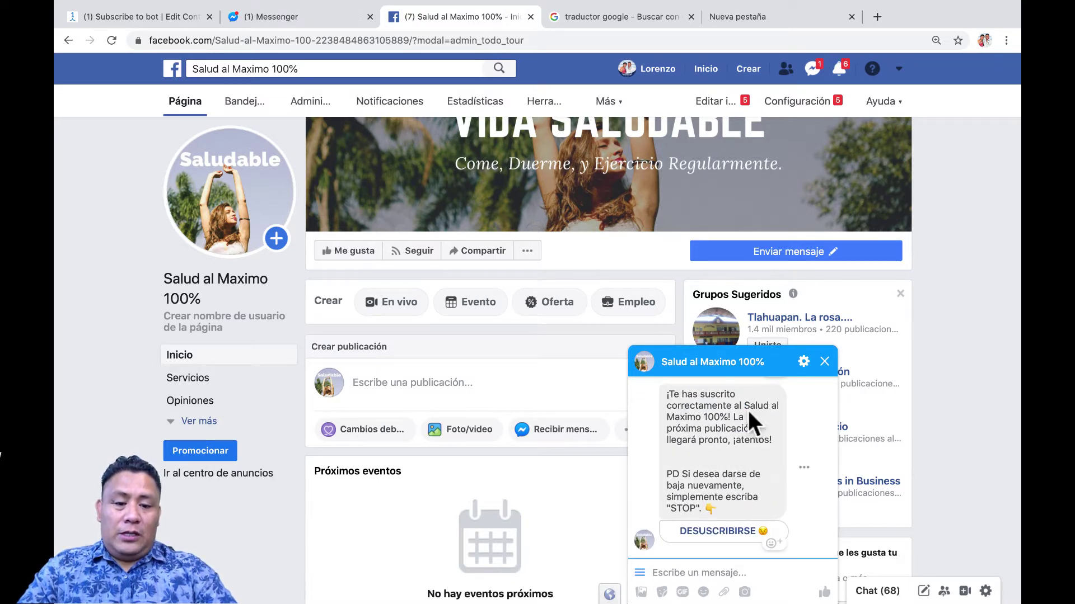
left_click(723, 533)
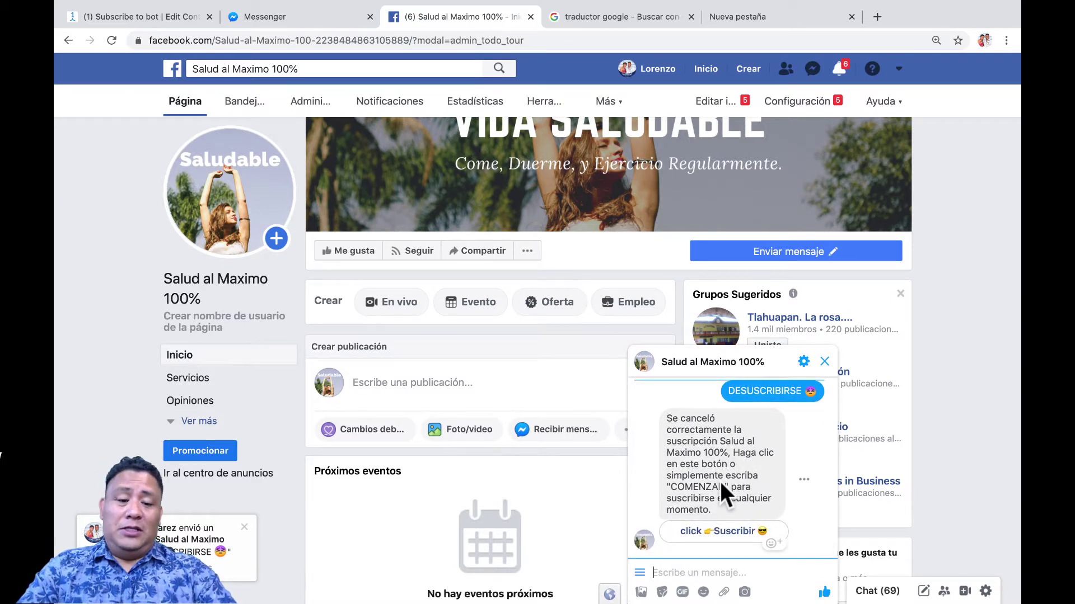
Test subscribing again through the Suscribir button in the chat and review the replies
left_click(720, 532)
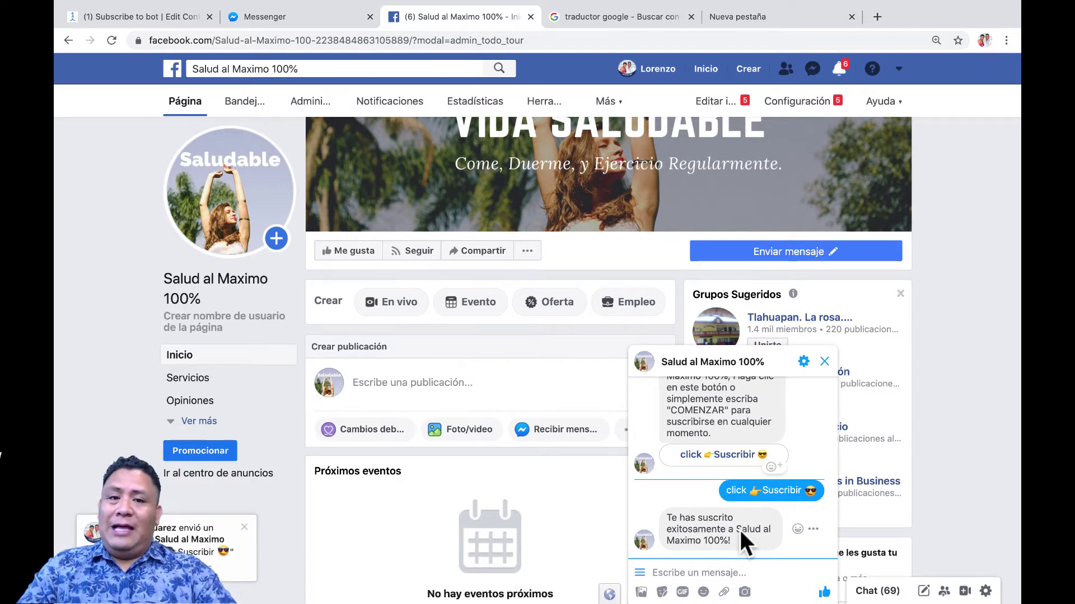
scroll(707, 454, "up", 3)
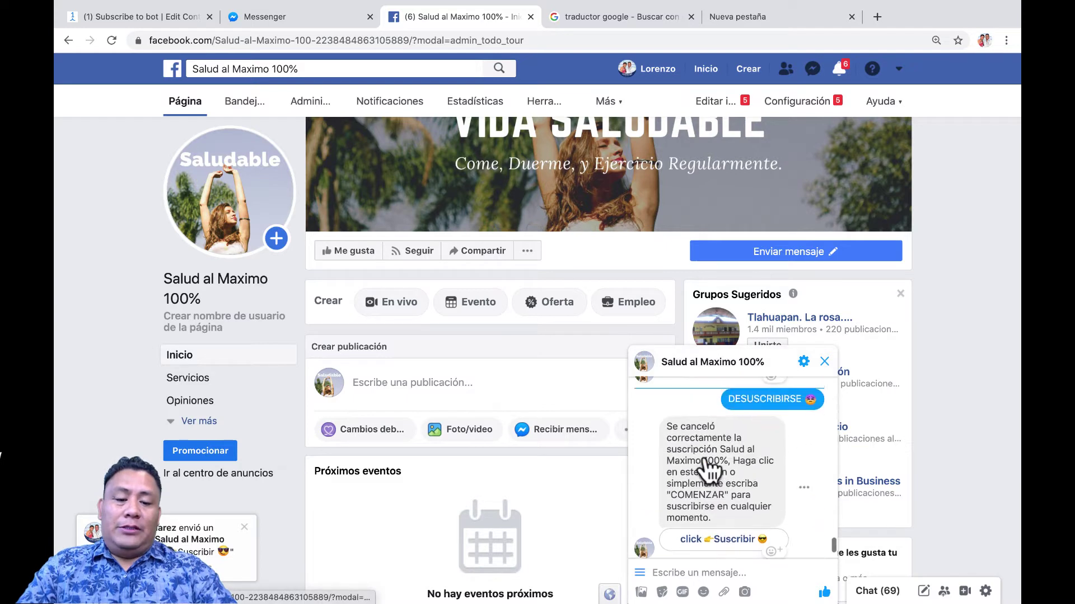
scroll(710, 470, "down", 3)
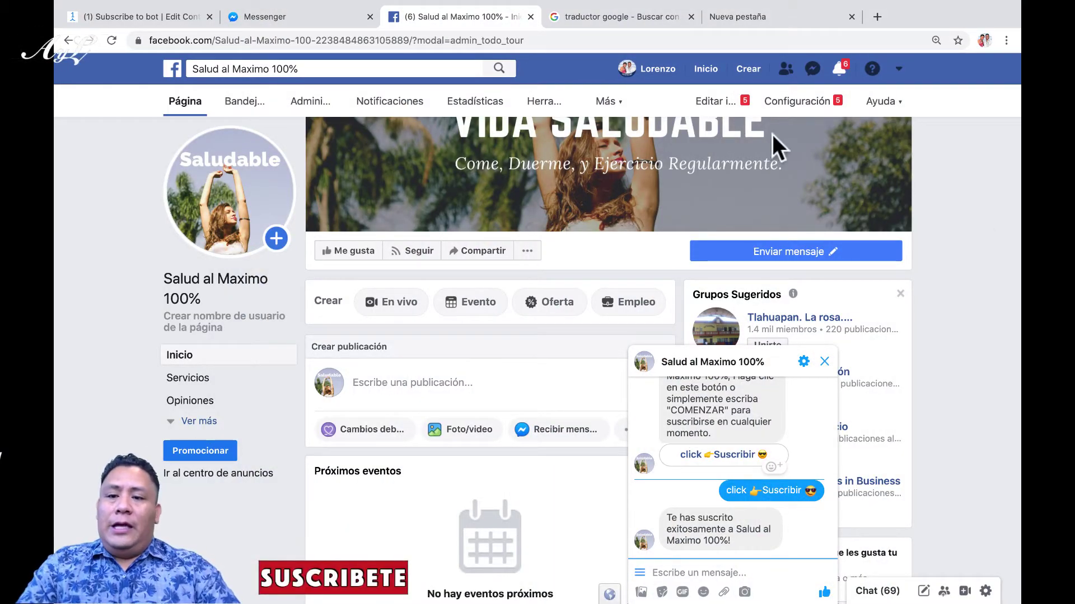
Switch back to ManyChat and return from the Subscribe to bot editor to the list of flows
left_click(144, 16)
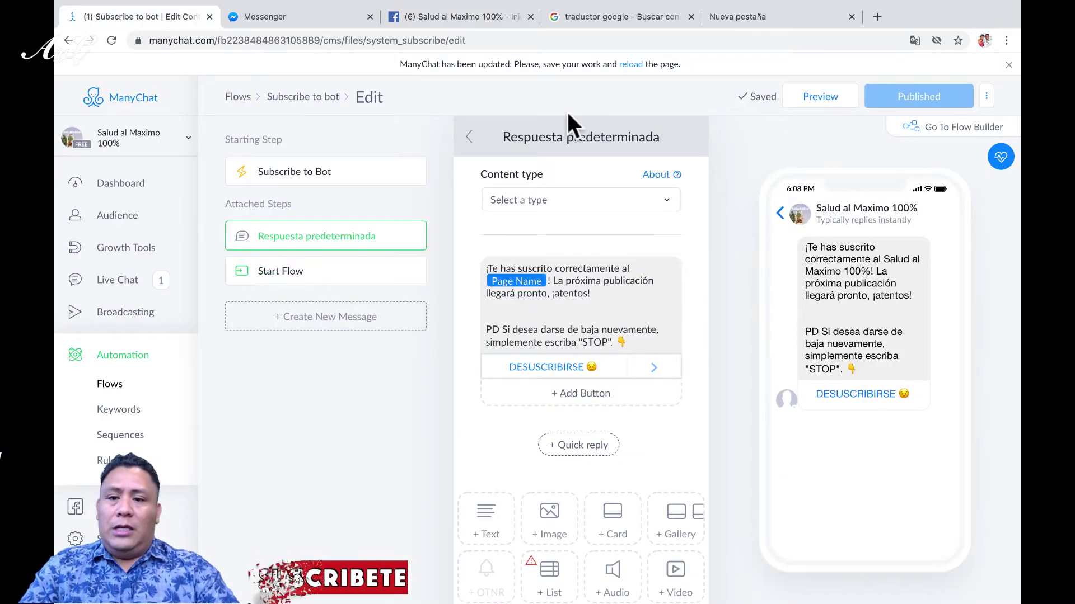
left_click(238, 97)
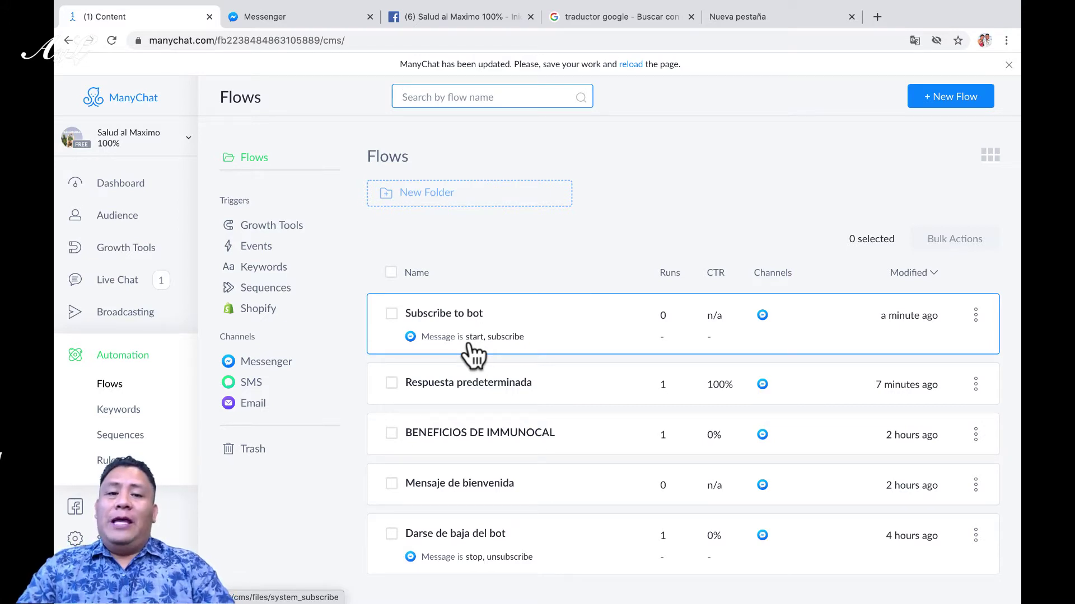
Switch to the Facebook page's chat and send the message "Hola buenas trades"
left_click(451, 26)
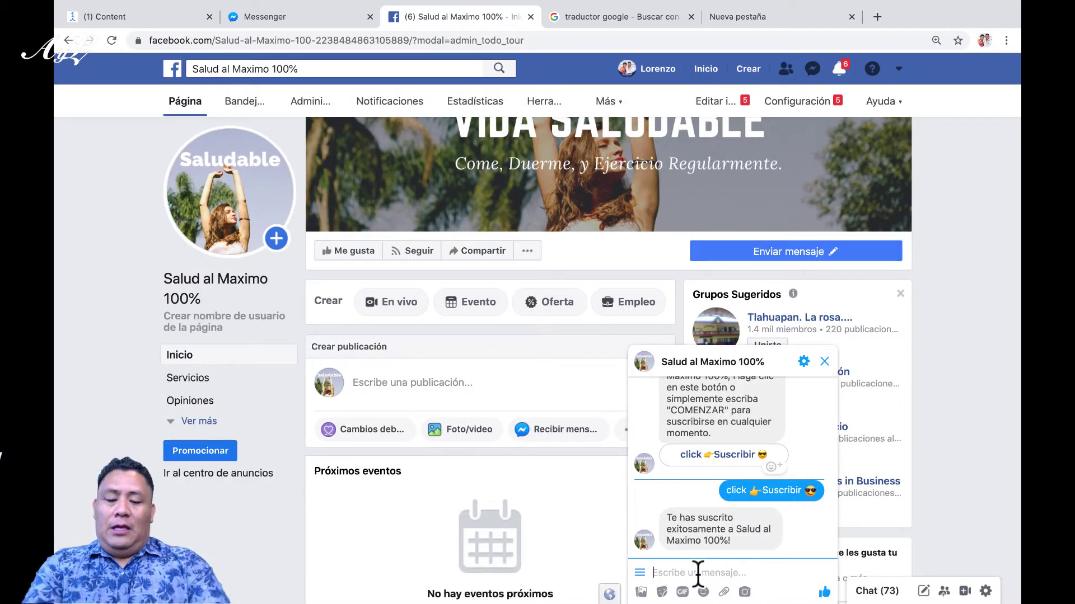
type("HOLA BUEN")
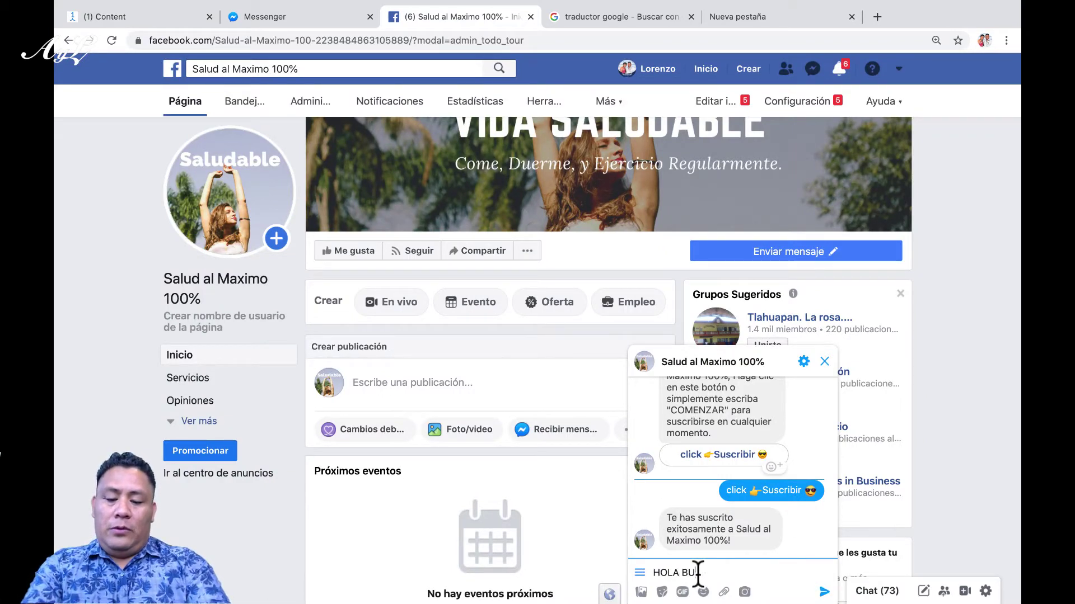
key("BackSpace")
key("BackSpace")
key("BackSpace")
key("BackSpace")
key("BackSpace")
key("BackSpace")
key("BackSpace")
key("BackSpace")
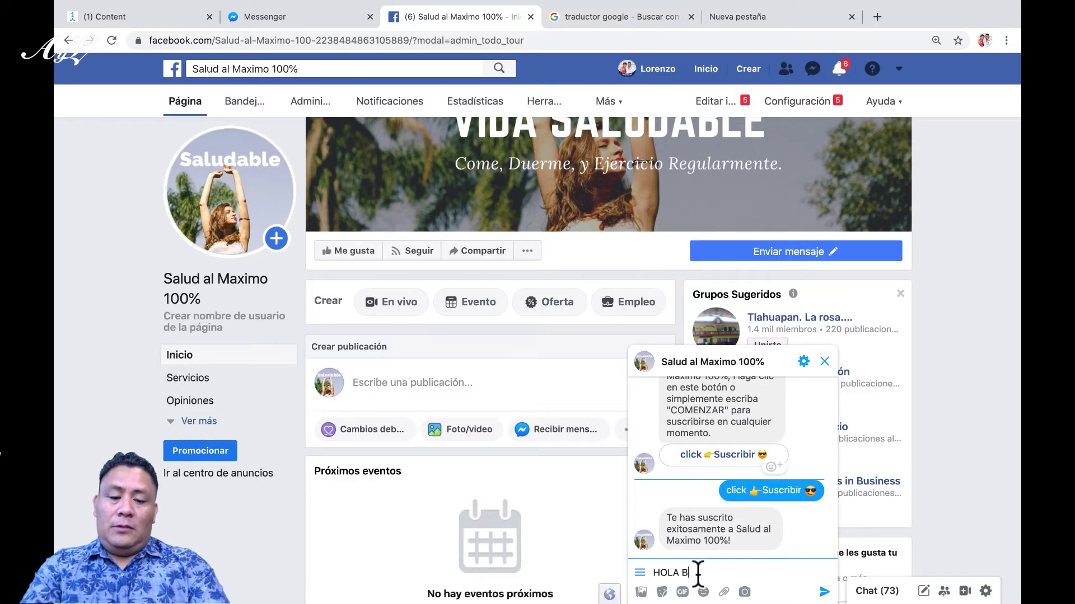
type("ola buenas trades")
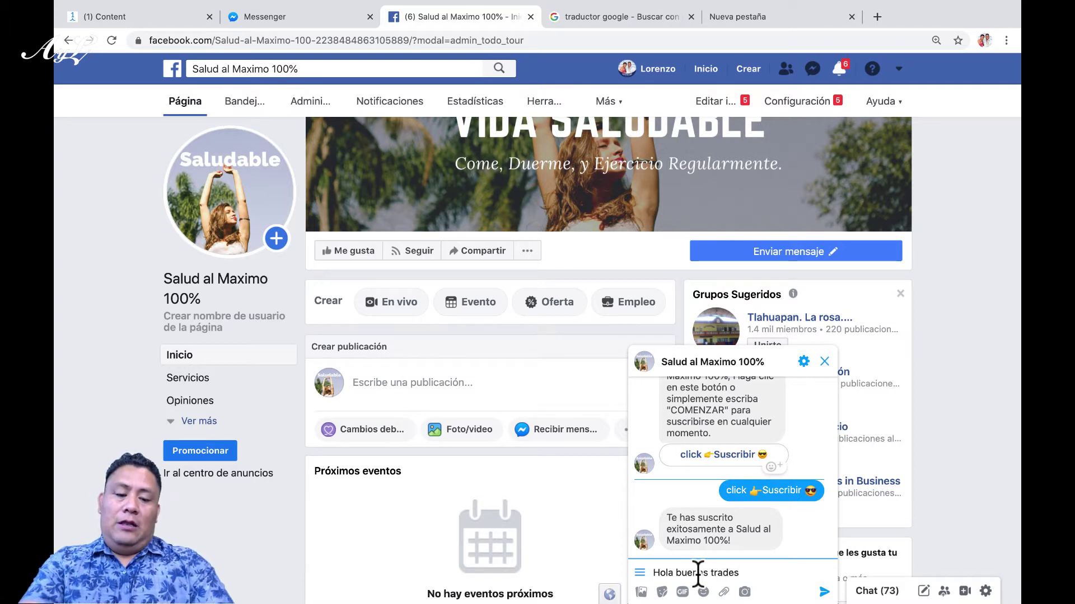
key("Return")
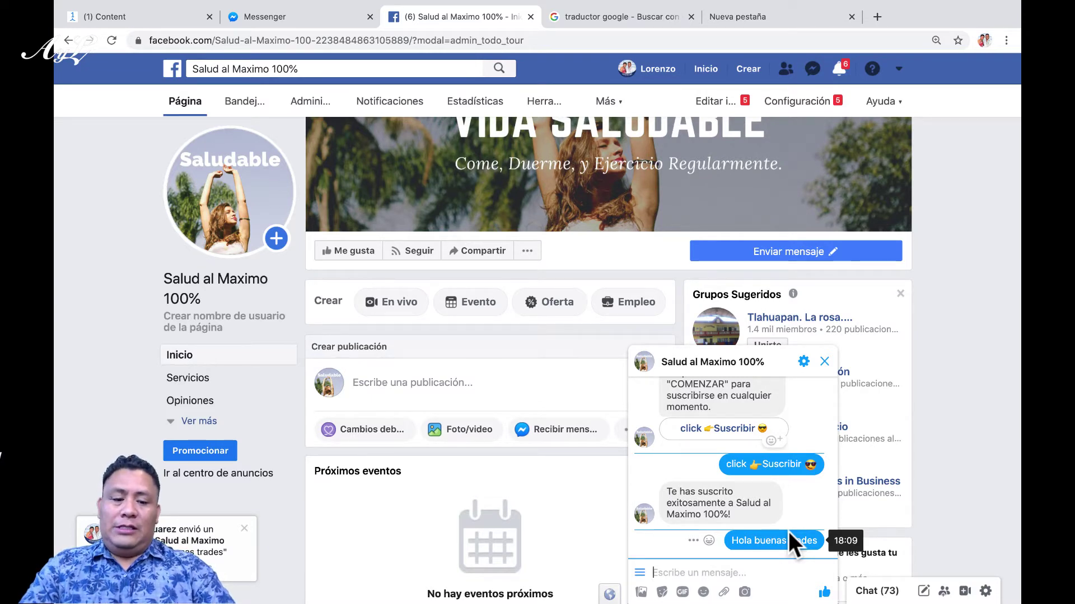
Send the message "Hola me ayuda?" in the page's chat
type("hola")
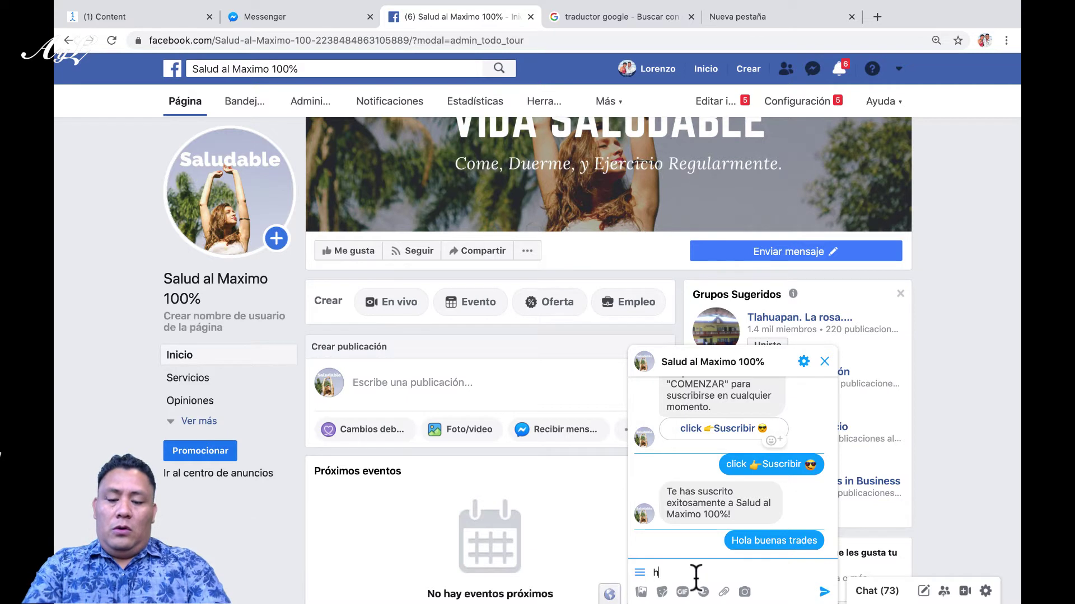
key("BackSpace")
key("BackSpace")
key("BackSpace")
key("BackSpace")
type("Hola me")
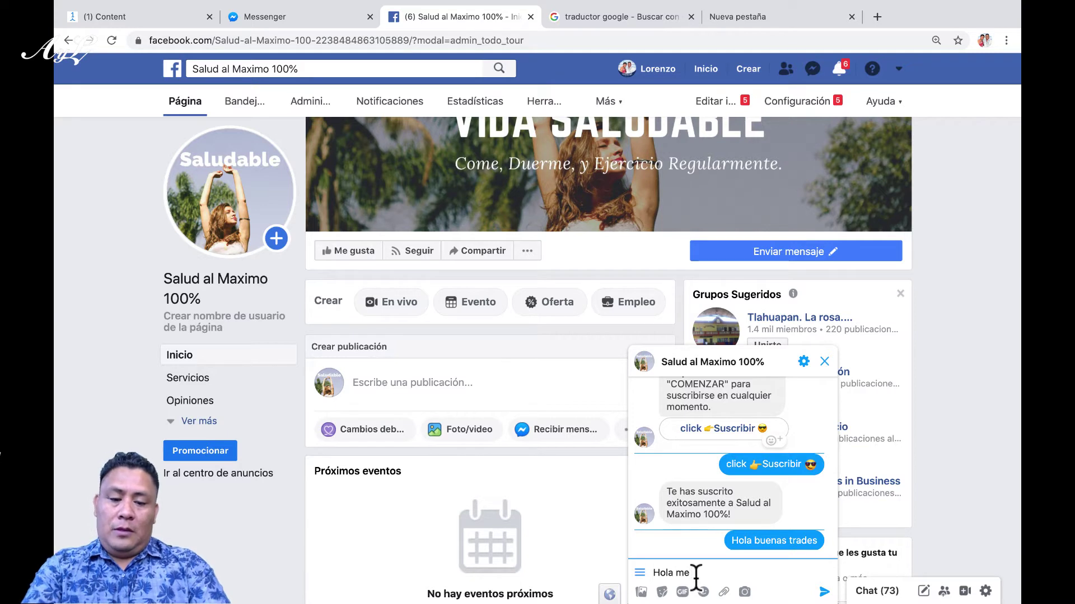
type(" ayud")
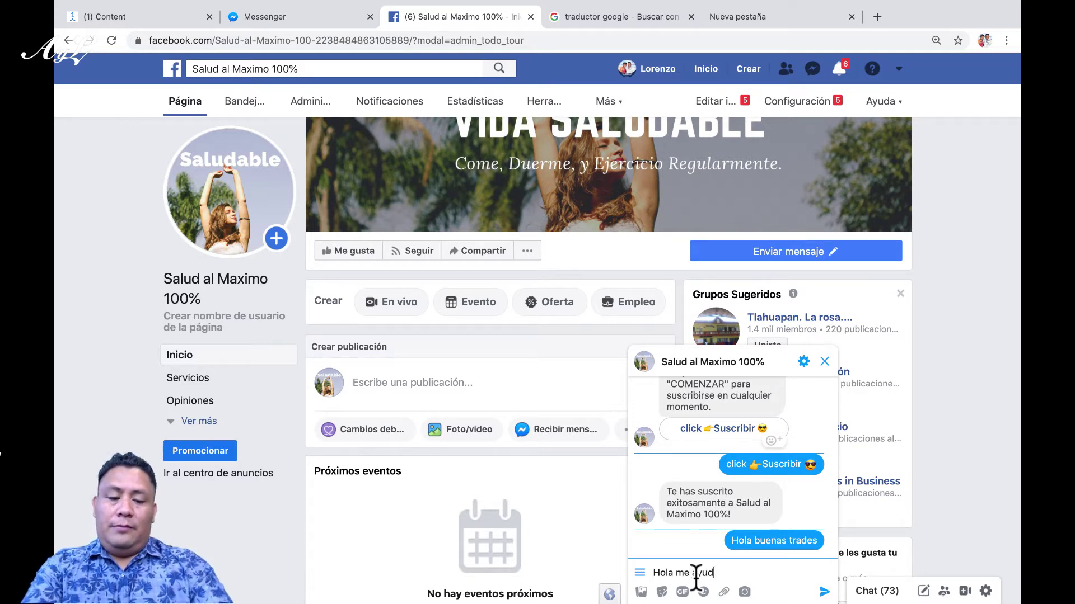
type("a/")
key("BackSpace")
type("?")
key("Return")
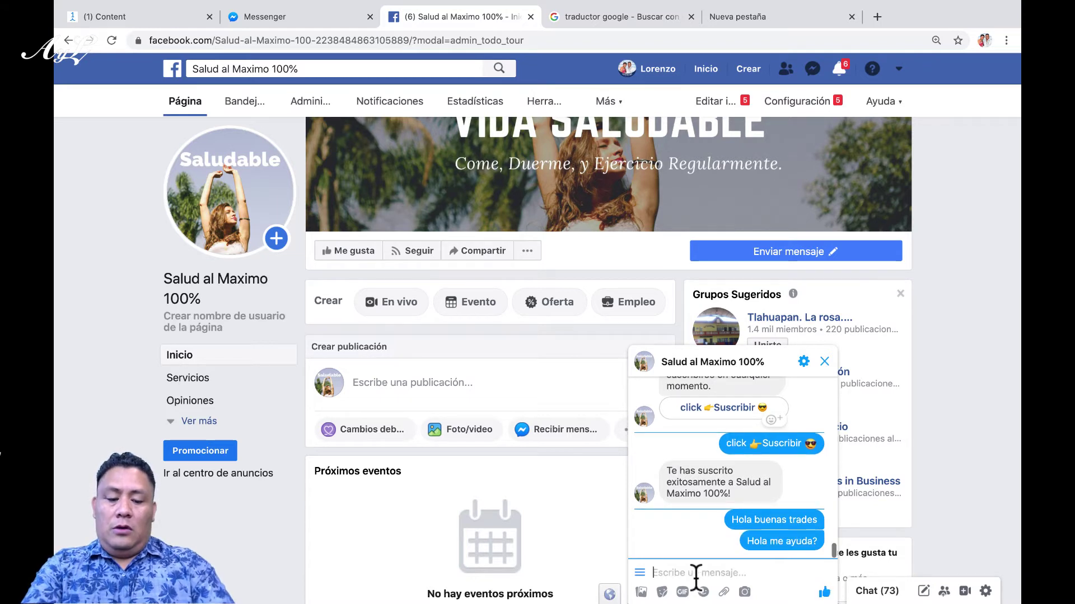
Send the messages "Me das mas informacion" and "como compro el suplemento" in the page's chat
type("Me das más informacion")
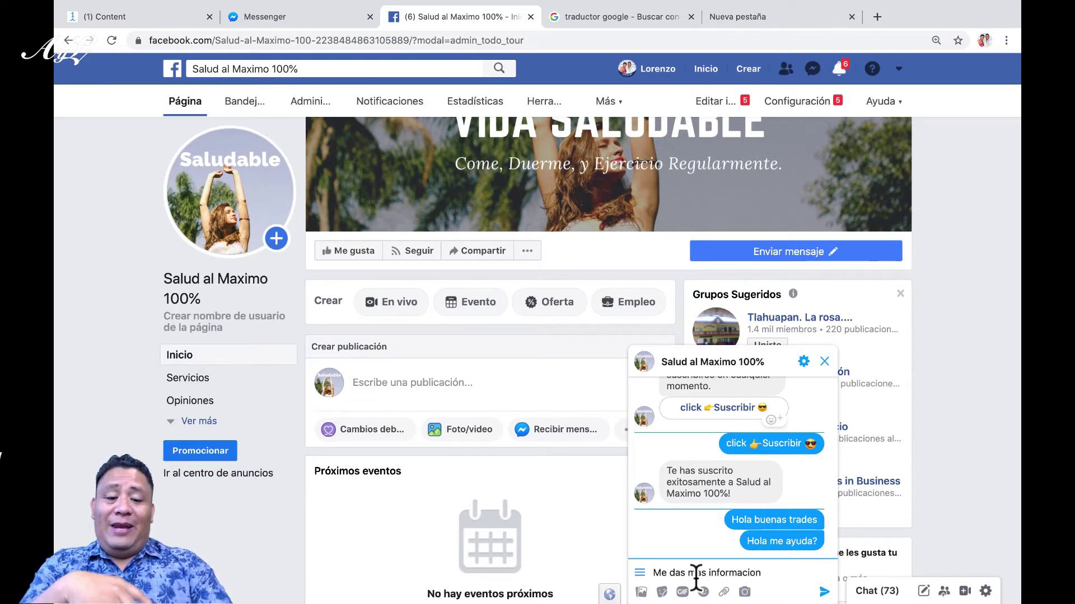
key("Return")
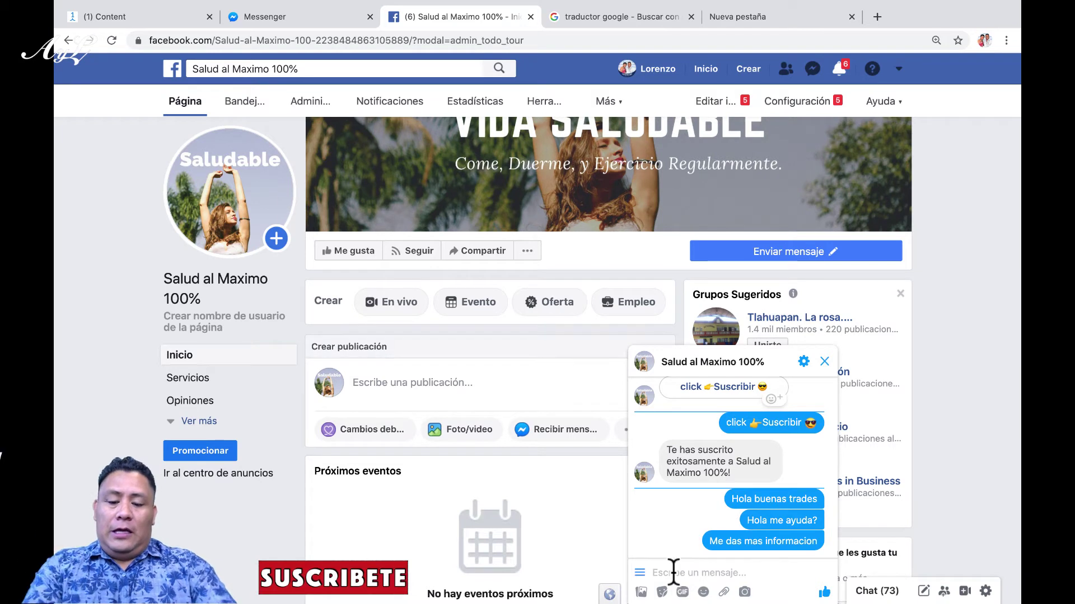
type("como co")
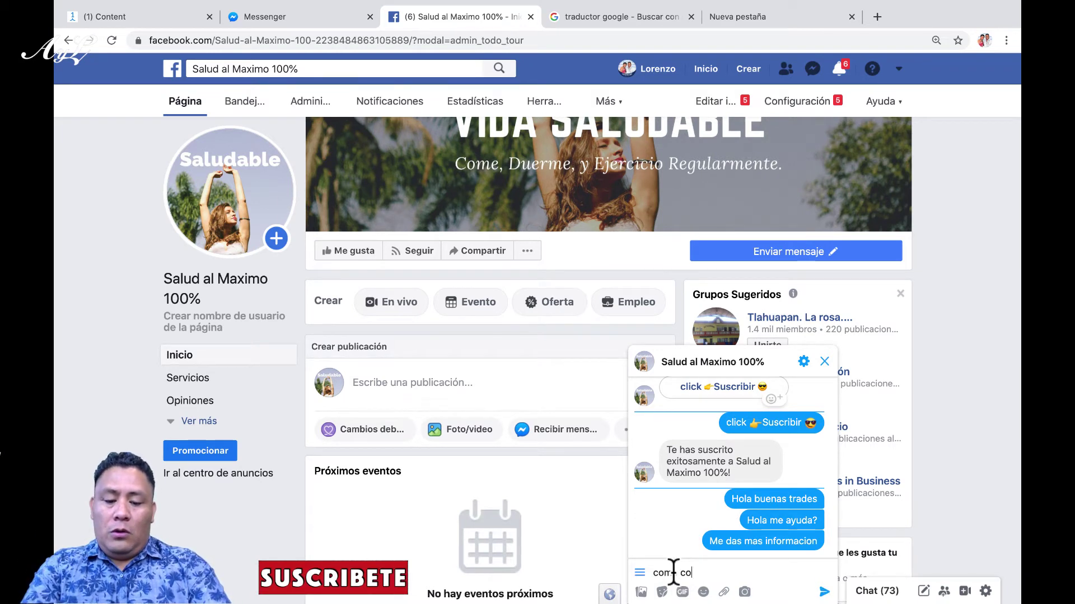
type("mpro el ")
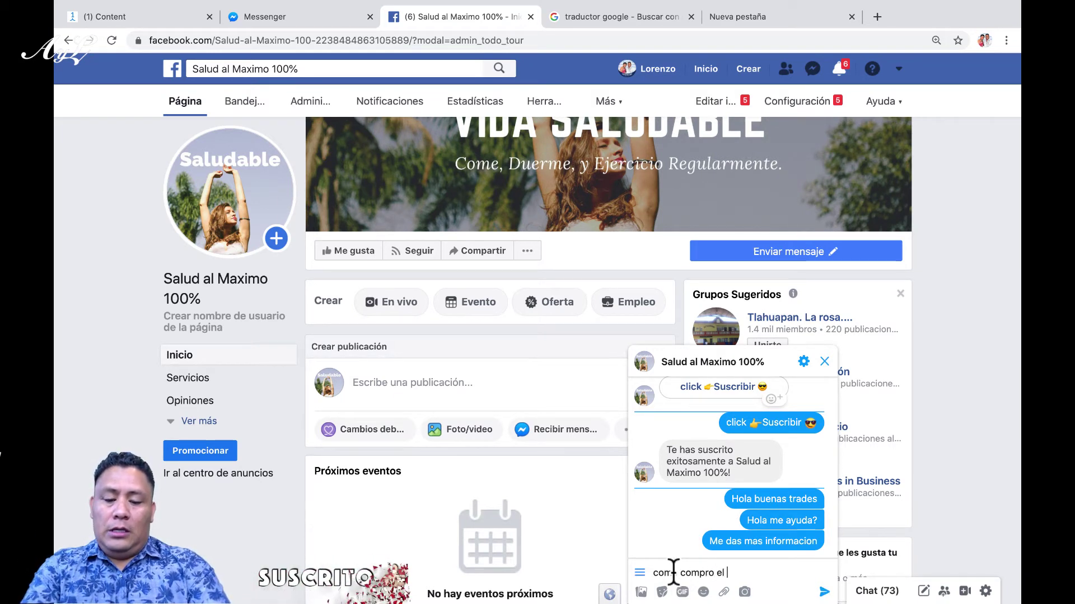
type("suplemento")
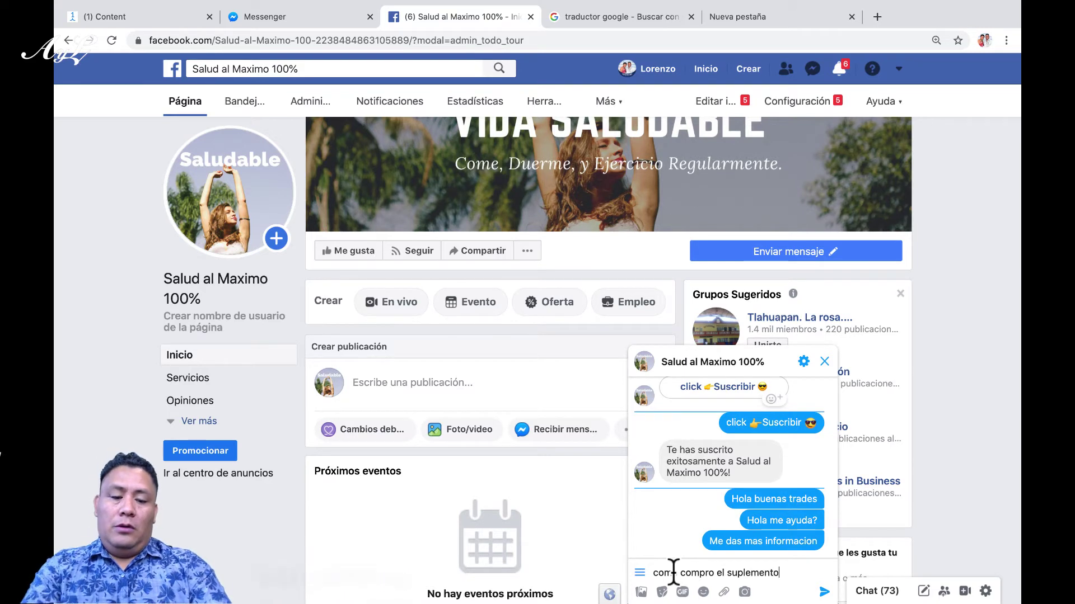
key("Return")
Send the messages "mas informacion" and "cual es el precio?" in the page's chat
type("mas")
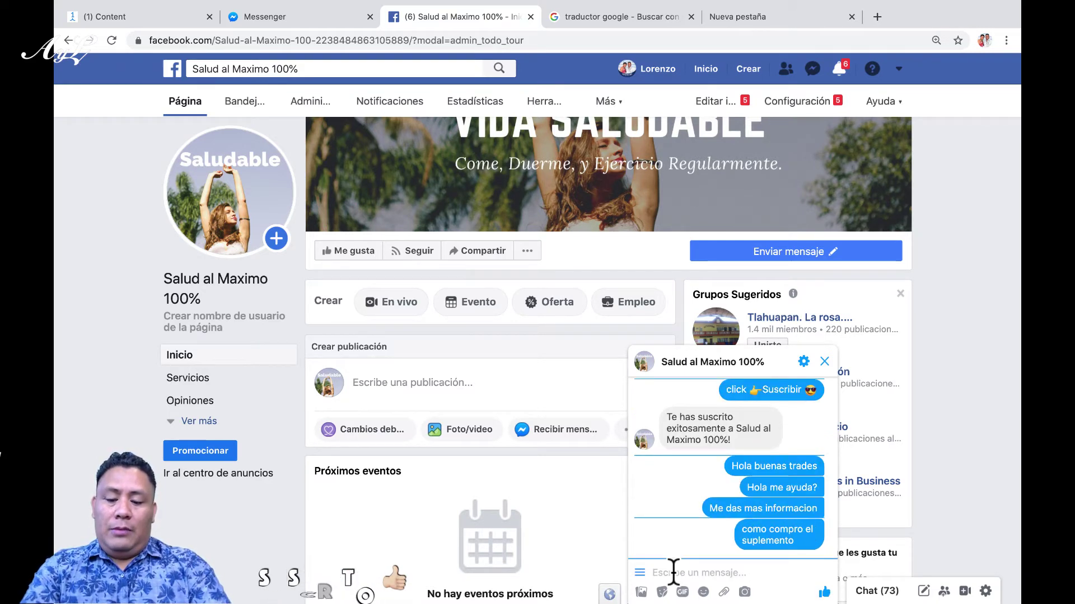
type(" infor")
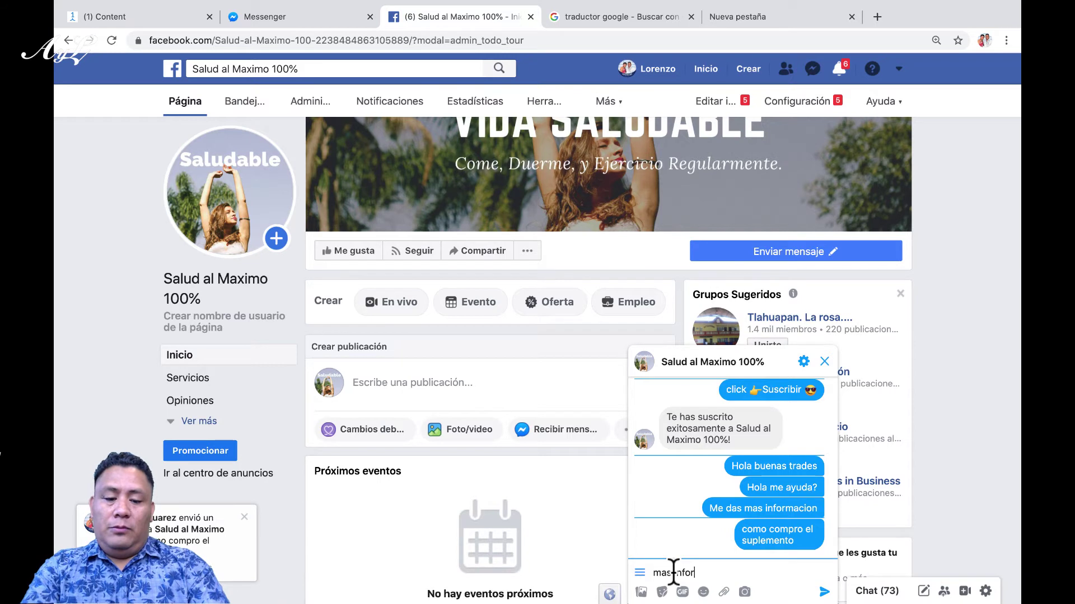
type("macion")
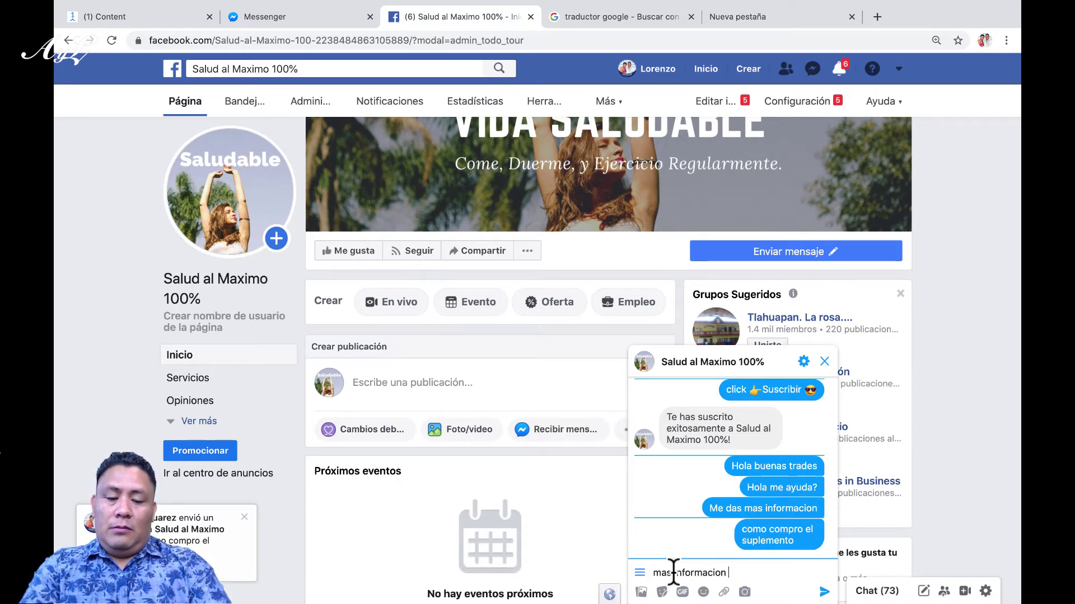
key("Return")
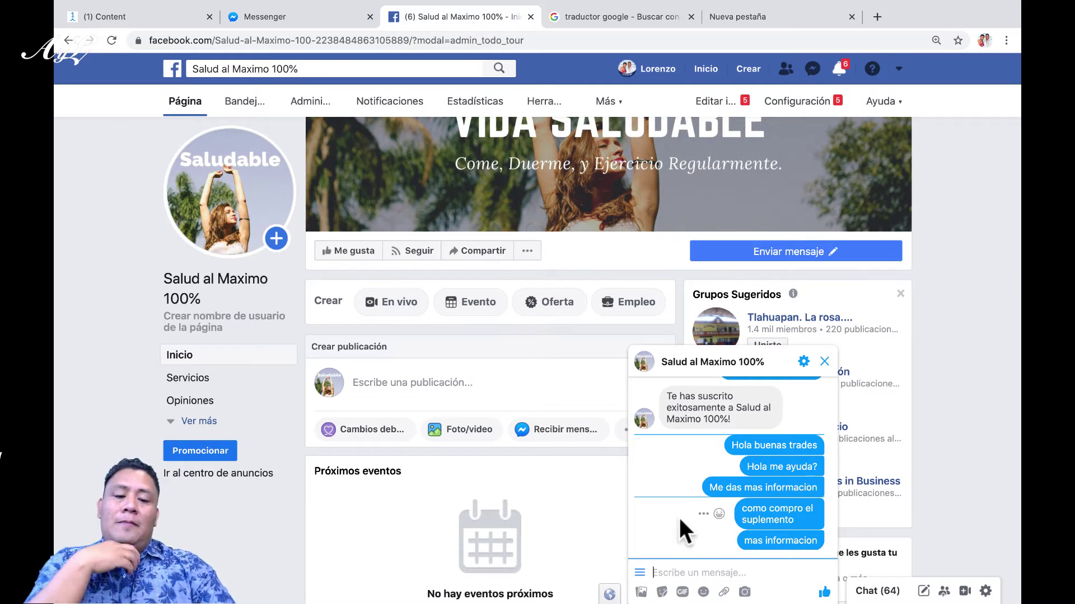
type("cual es el precio?")
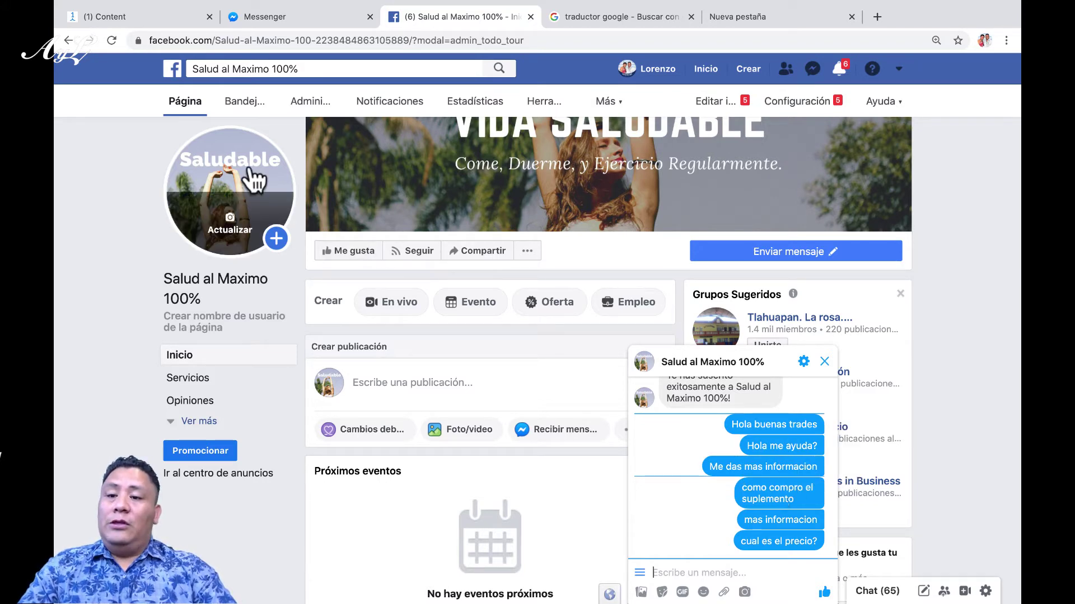
Switch to ManyChat and review the test messages in the subscriber's Live Chat conversation
left_click(171, 20)
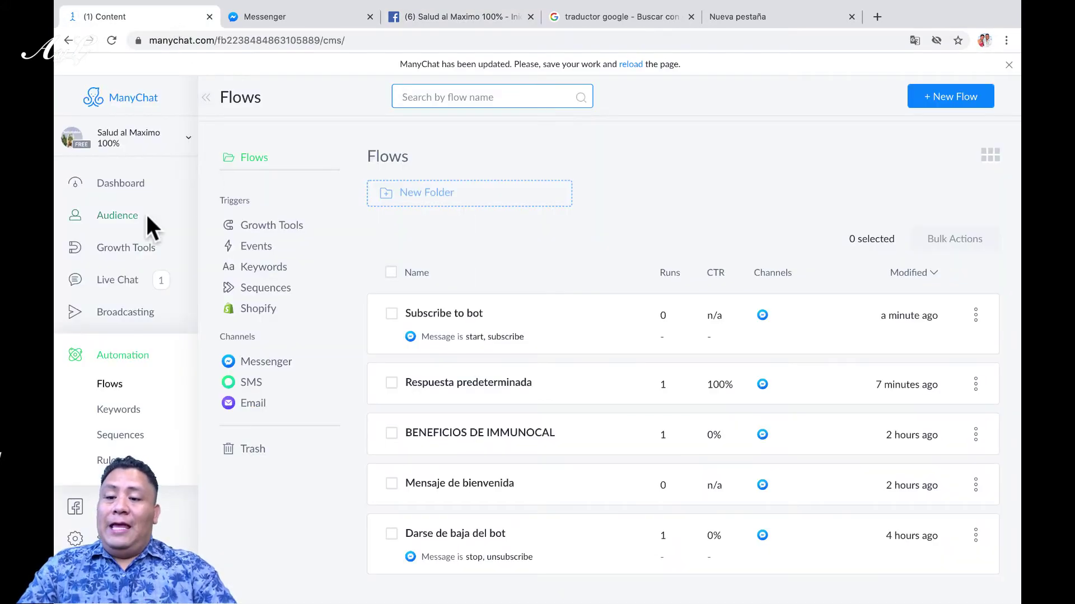
left_click(130, 293)
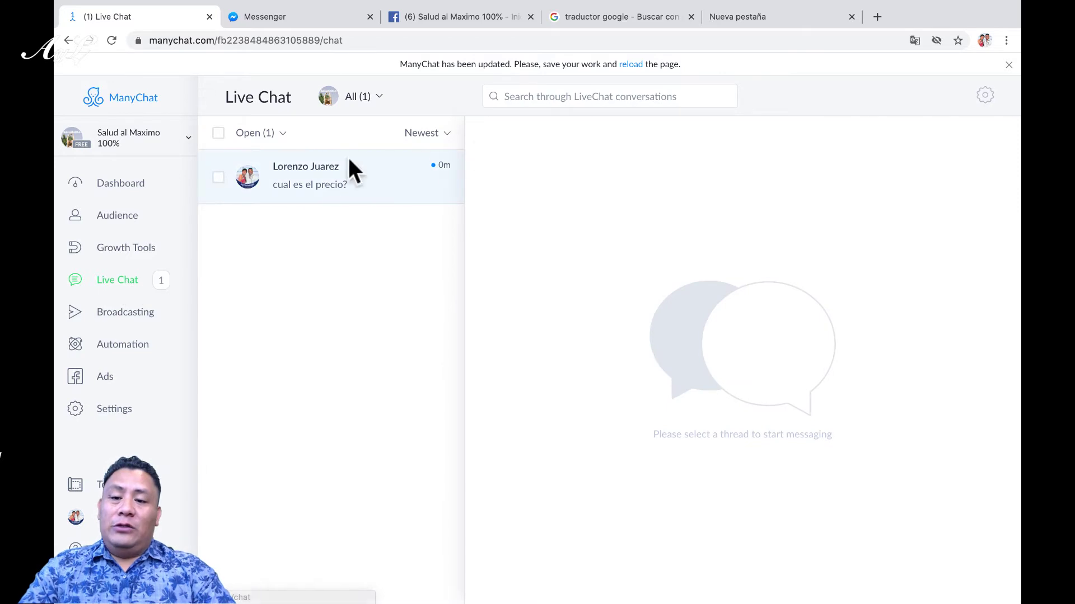
left_click(310, 180)
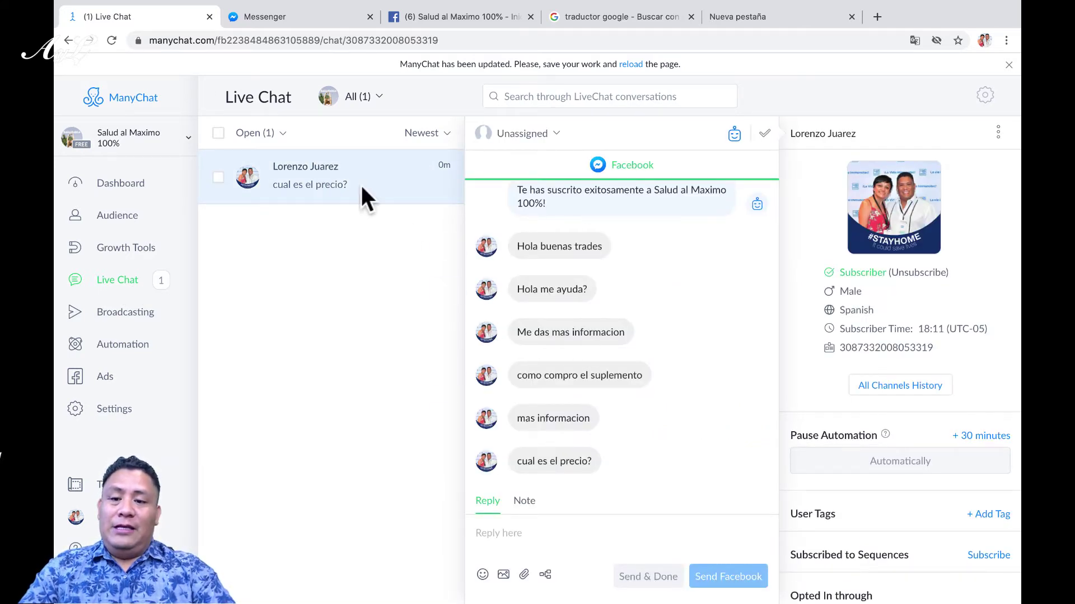
left_click(118, 284)
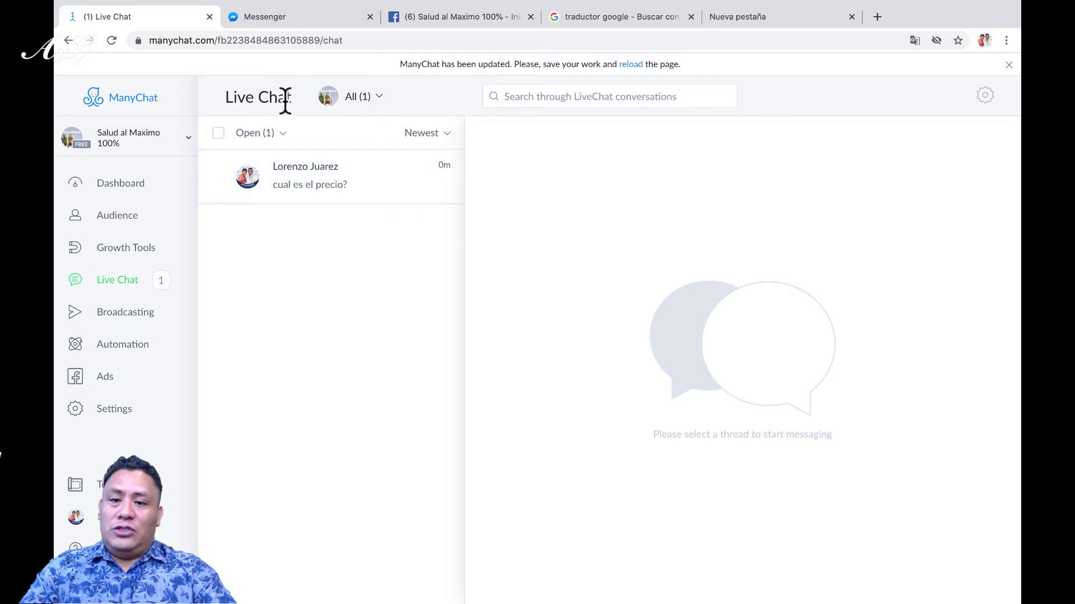
left_click(303, 190)
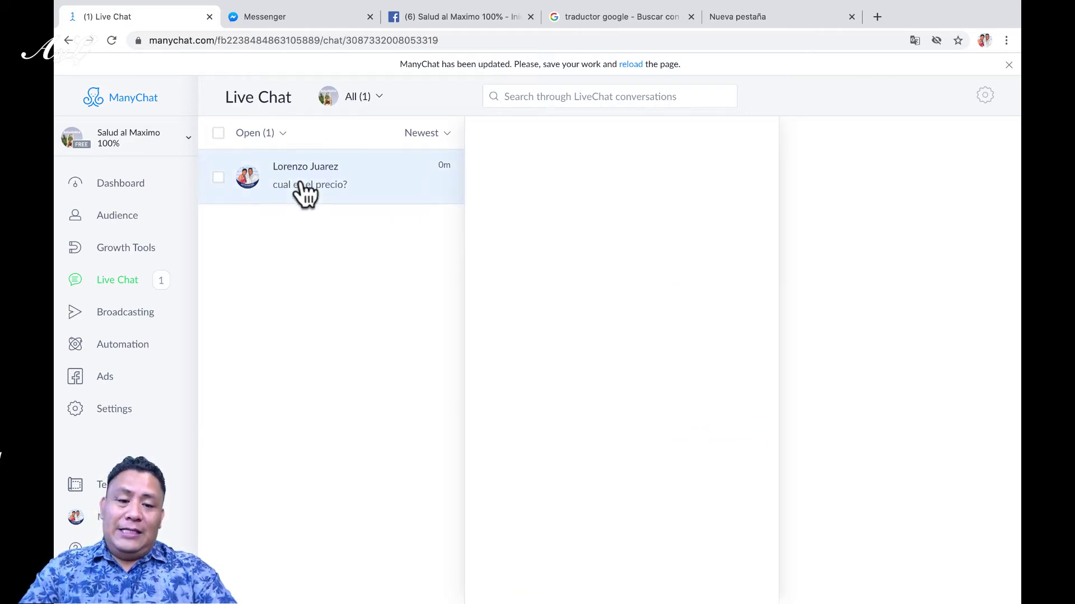
Close the Messenger page in the browser and return to the ManyChat Live Chat conversation
left_click(452, 18)
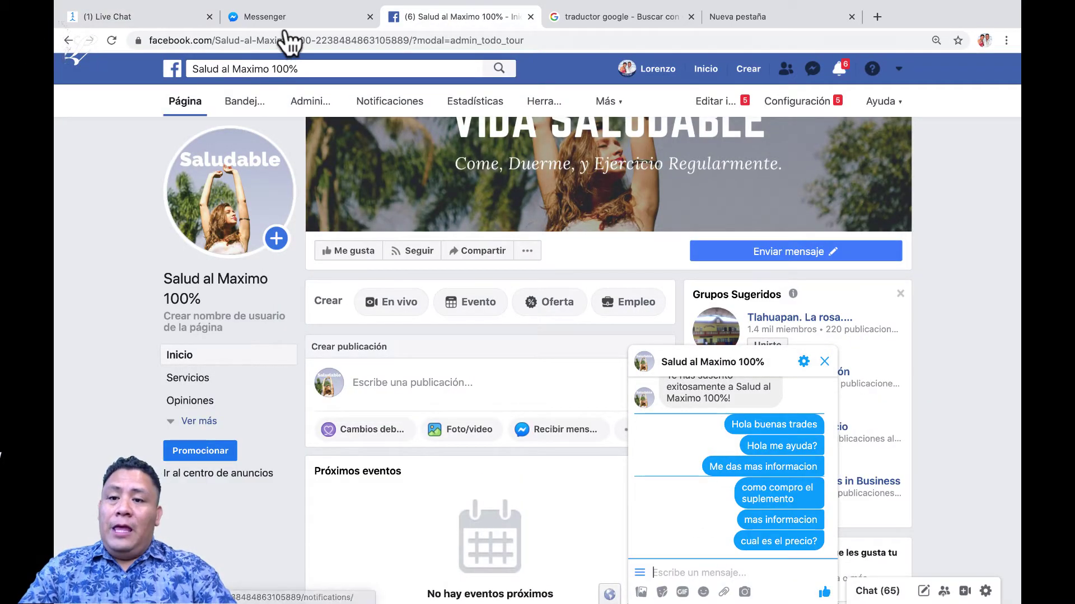
left_click(370, 17)
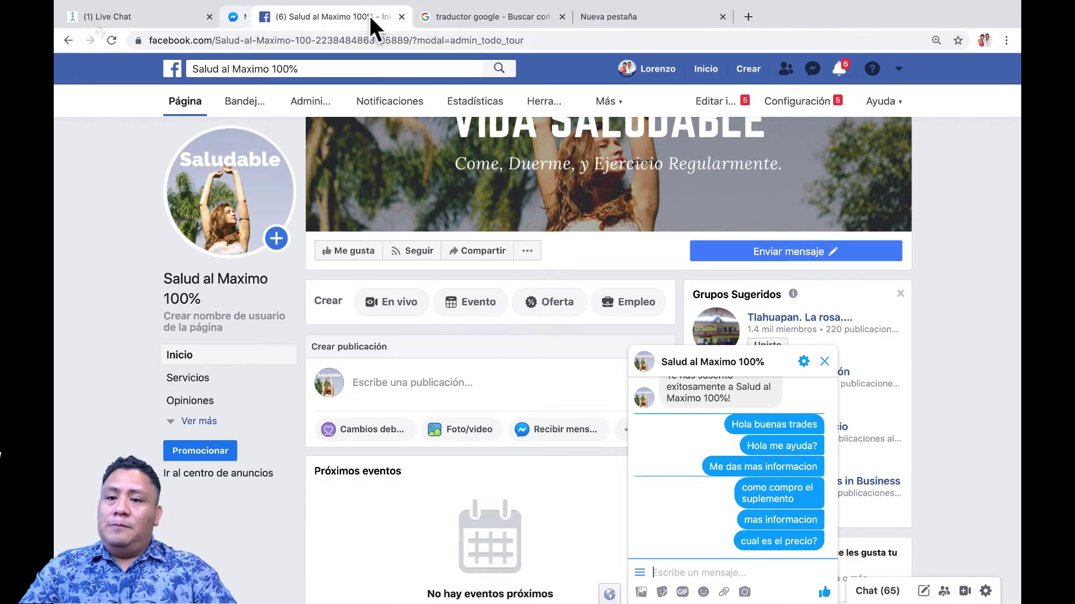
left_click(160, 15)
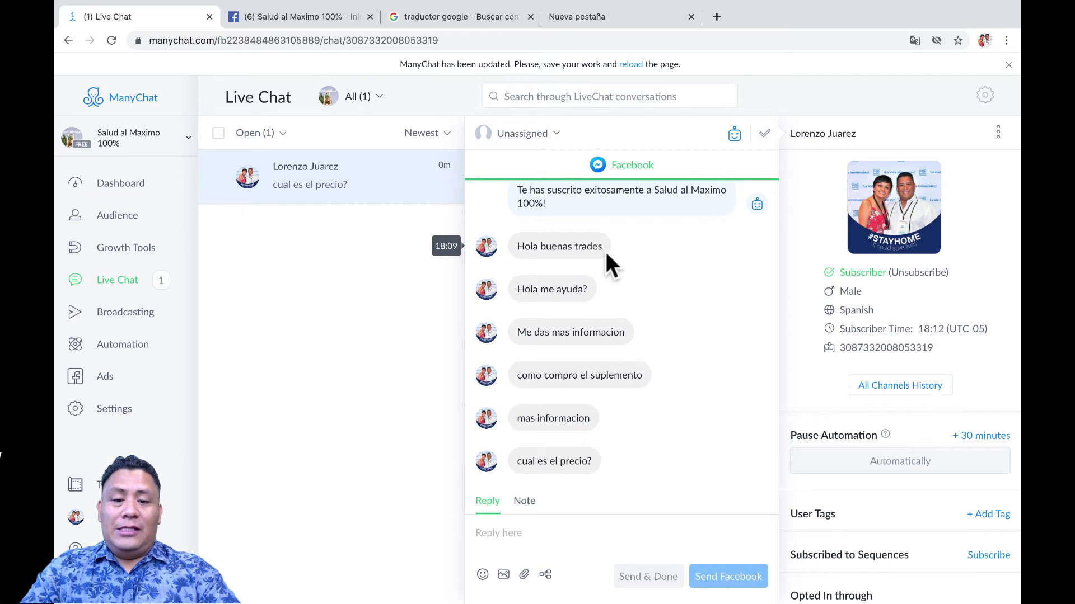
Copy the message "Hola buenas trades" from the conversation and open the list of automation keywords
left_click_drag(603, 247, 515, 247)
key("ctrl+c")
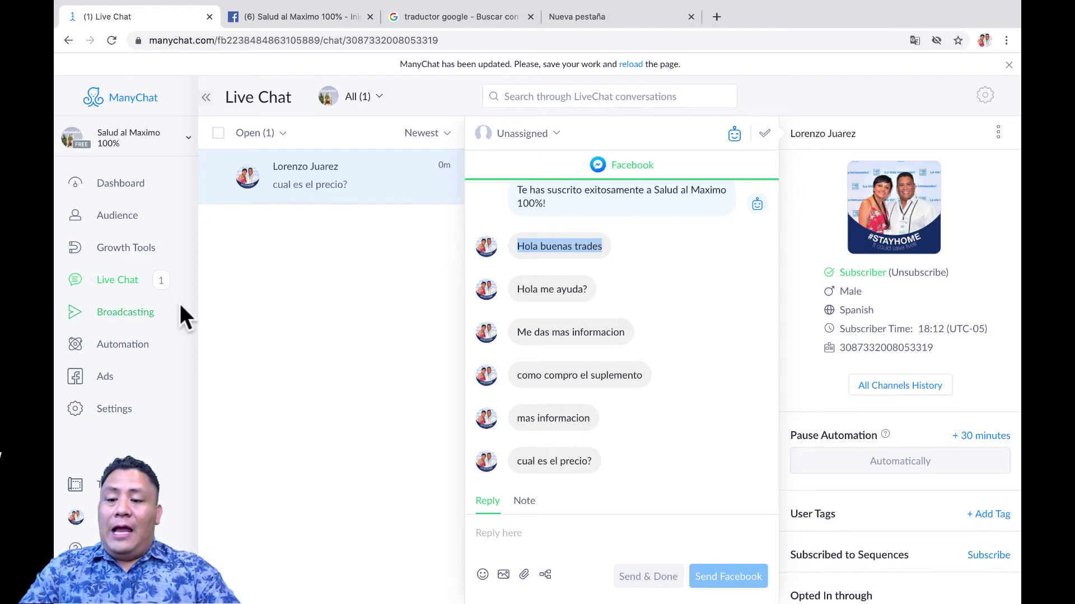
left_click(134, 351)
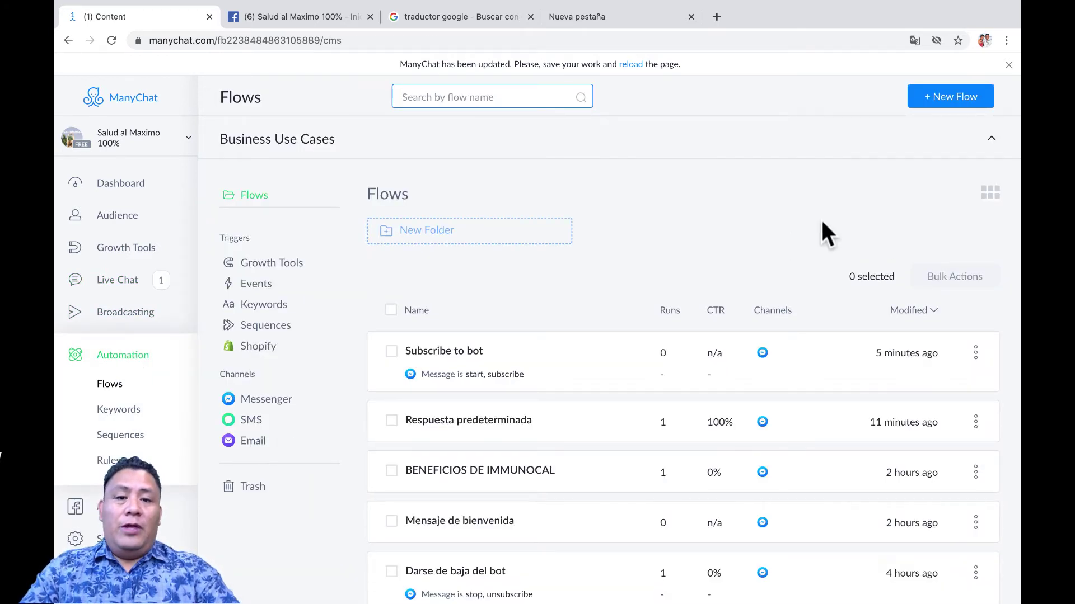
left_click(126, 413)
scroll(134, 426, "up", 5)
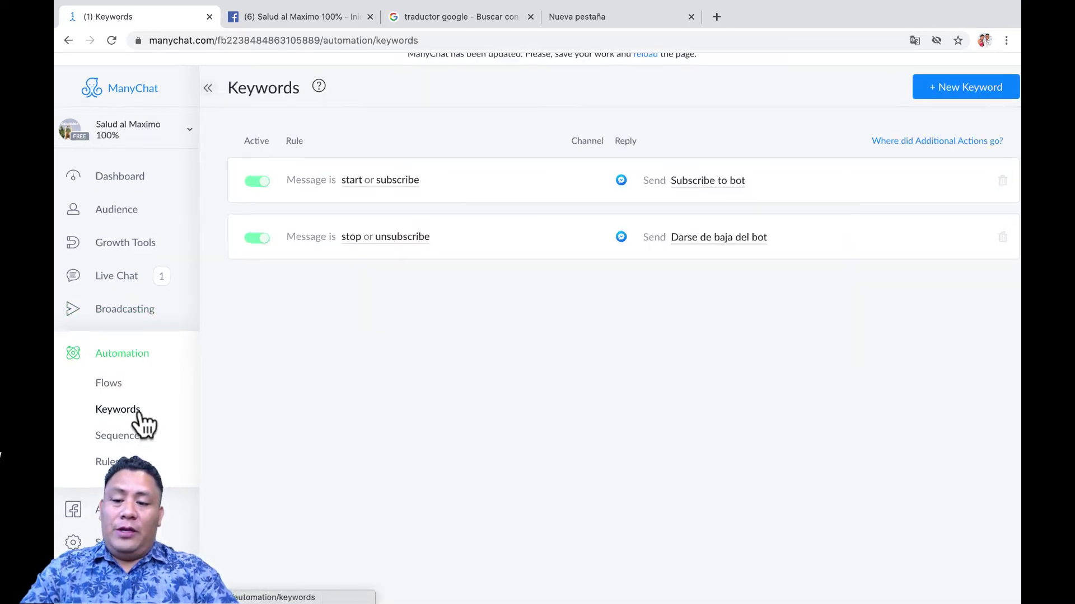
scroll(143, 425, "up", 1)
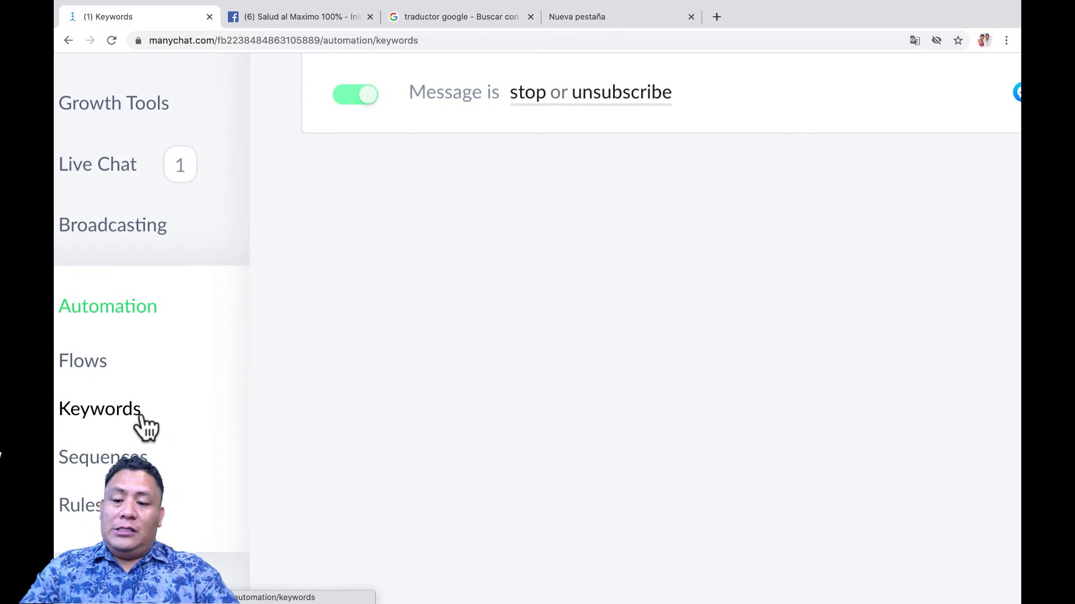
scroll(140, 417, "down", 5)
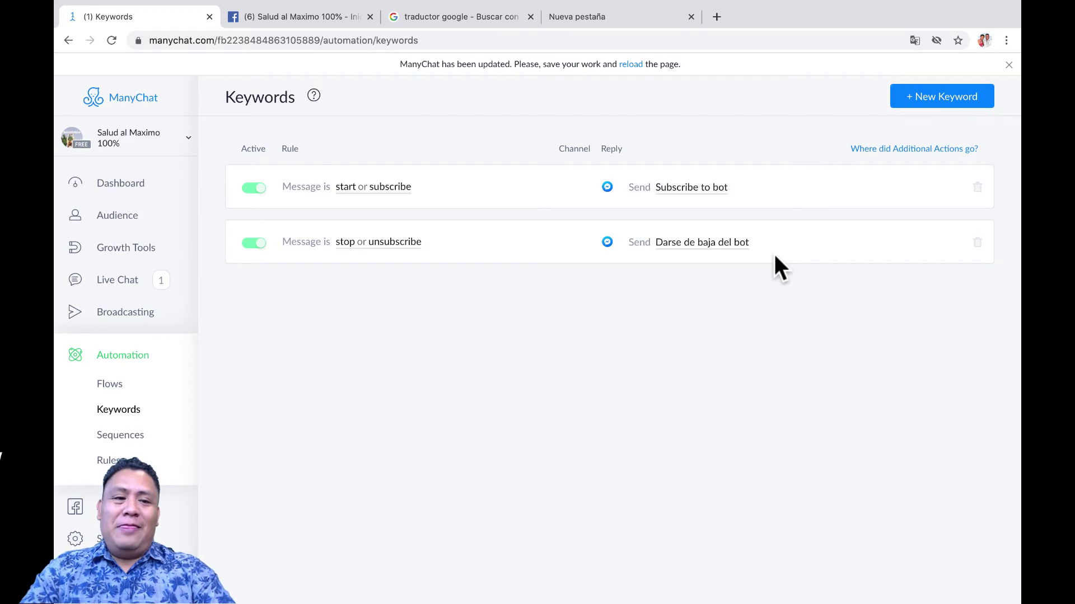
Start a new keyword rule and enter "Hola buenas tardes" as its first phrase, correcting the misspelling in the copied text
left_click(931, 103)
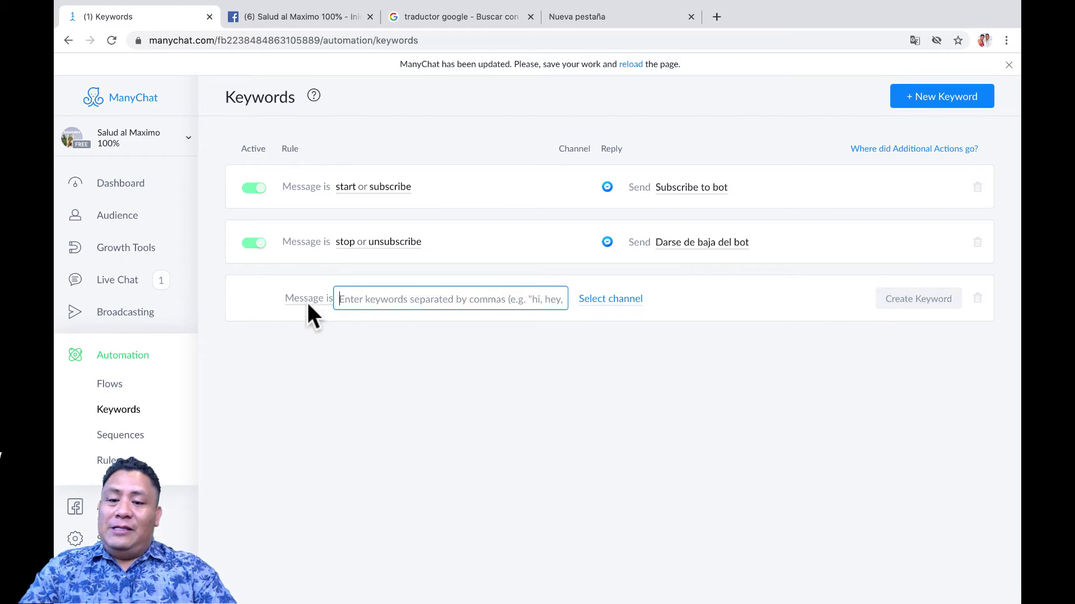
key("ctrl+v")
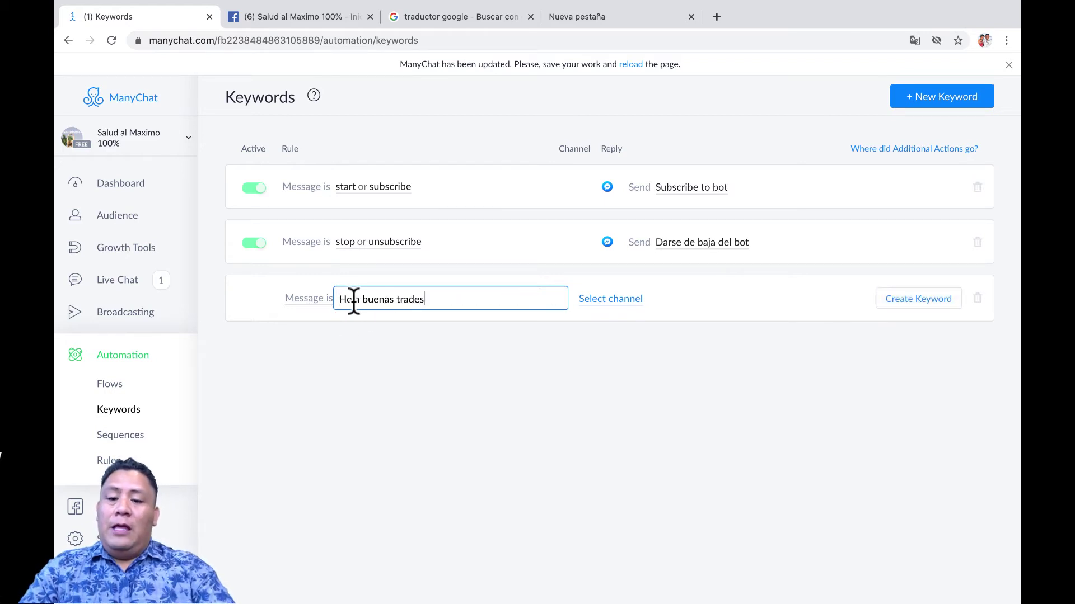
key("BackSpace")
key("BackSpace")
key("BackSpace")
key("BackSpace")
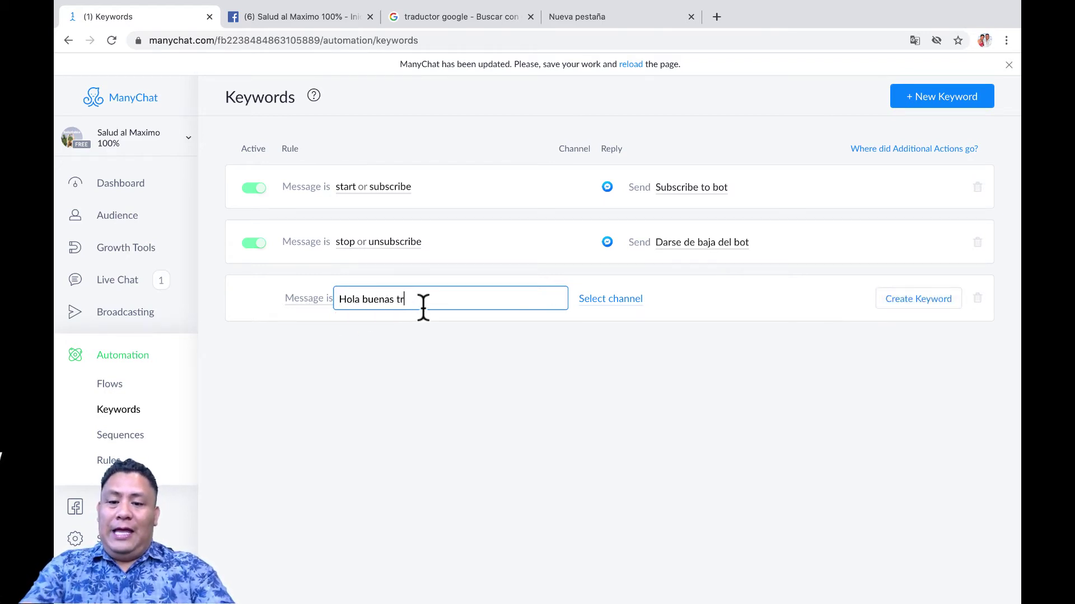
type("arde")
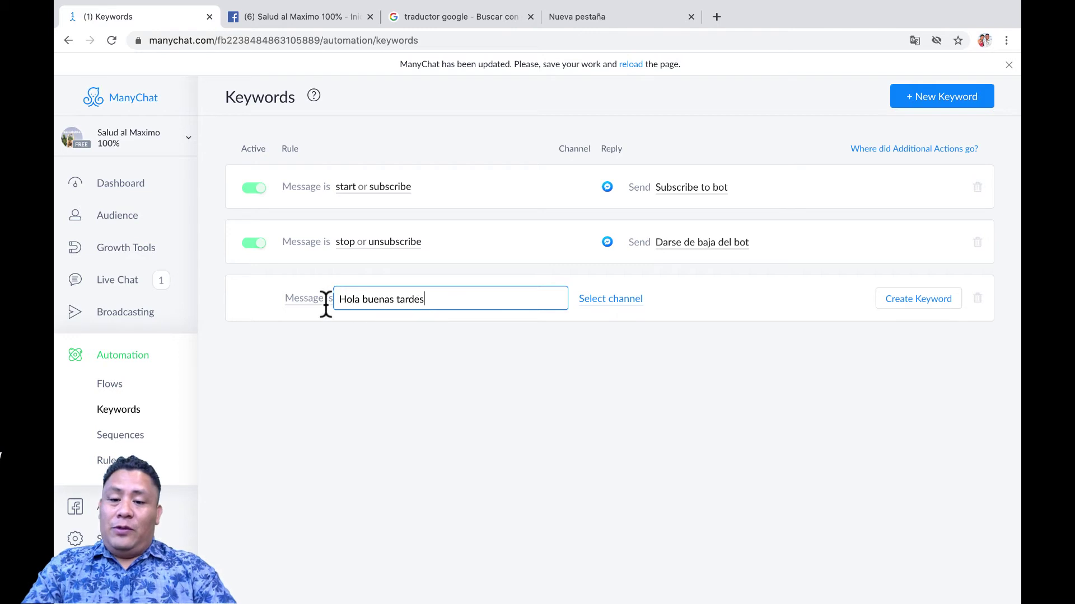
type("s")
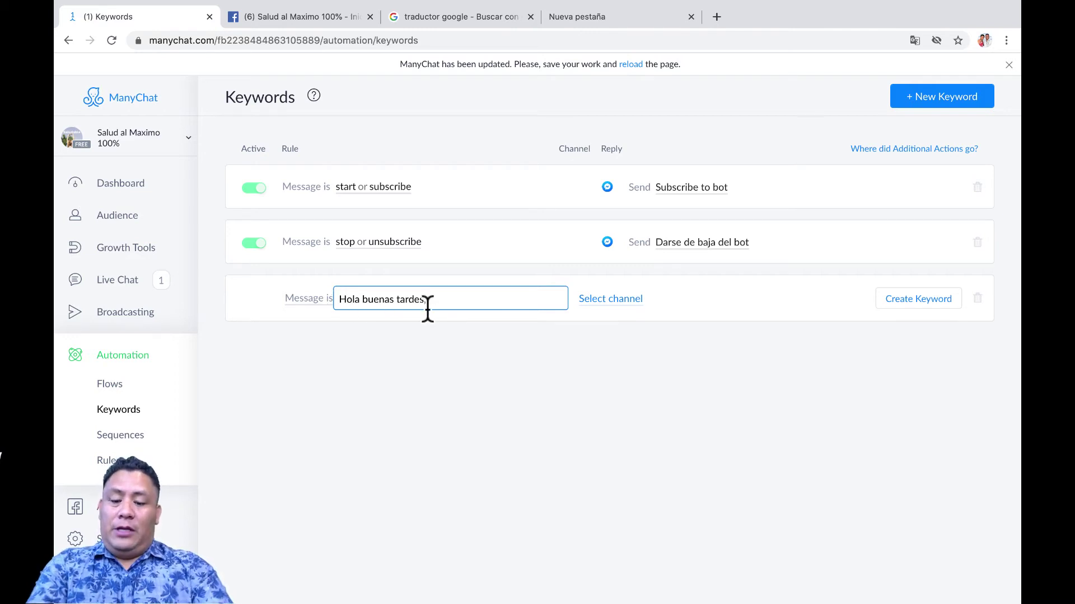
Add "hola buenos dias" as a second comma-separated phrase in the new keyword rule
type(", hola")
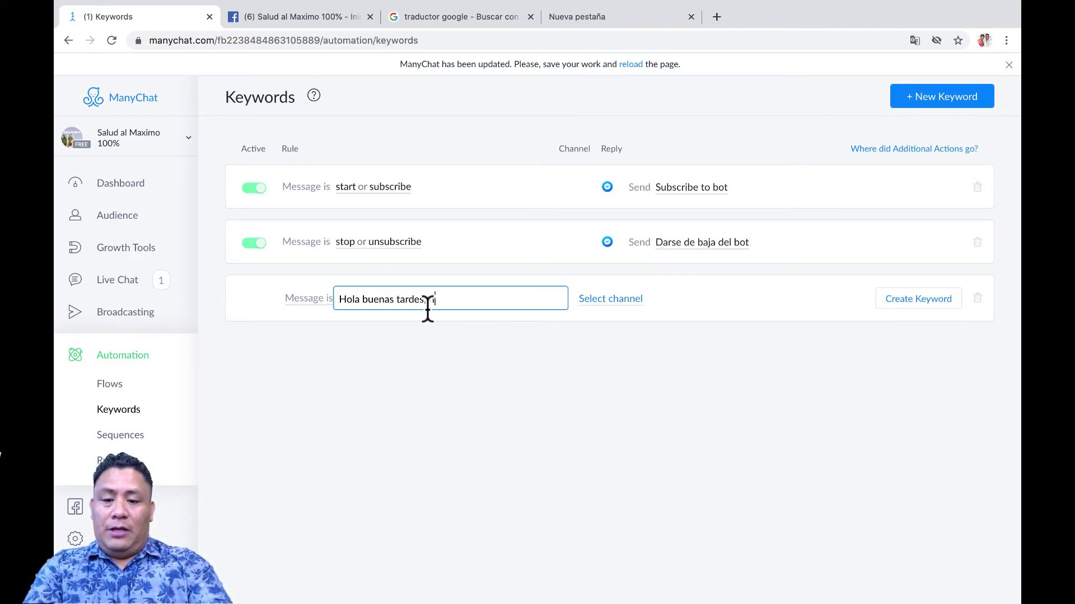
type(" bue")
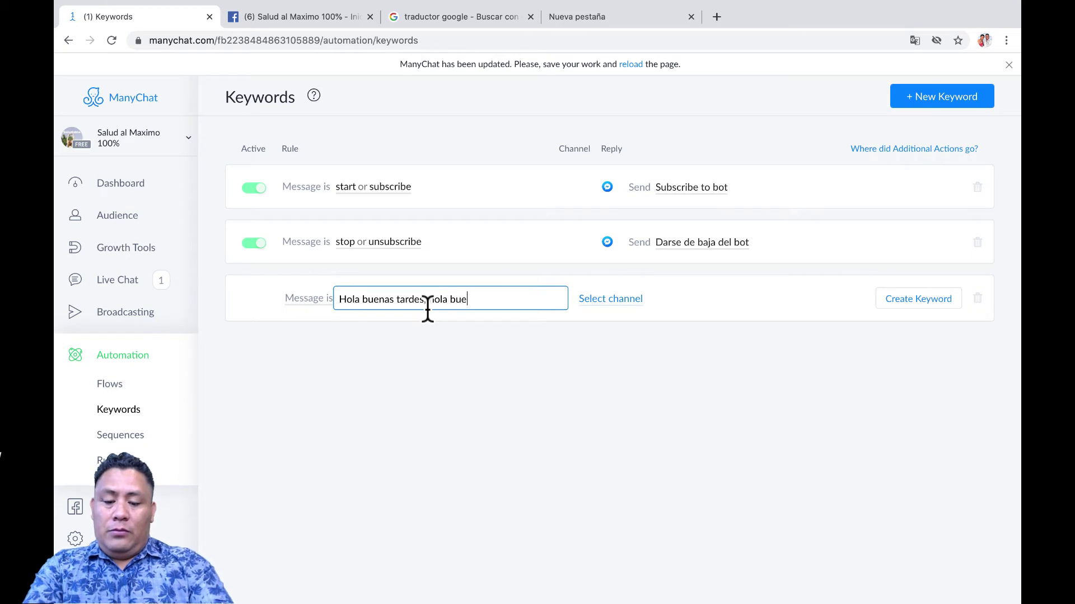
type("nos dias")
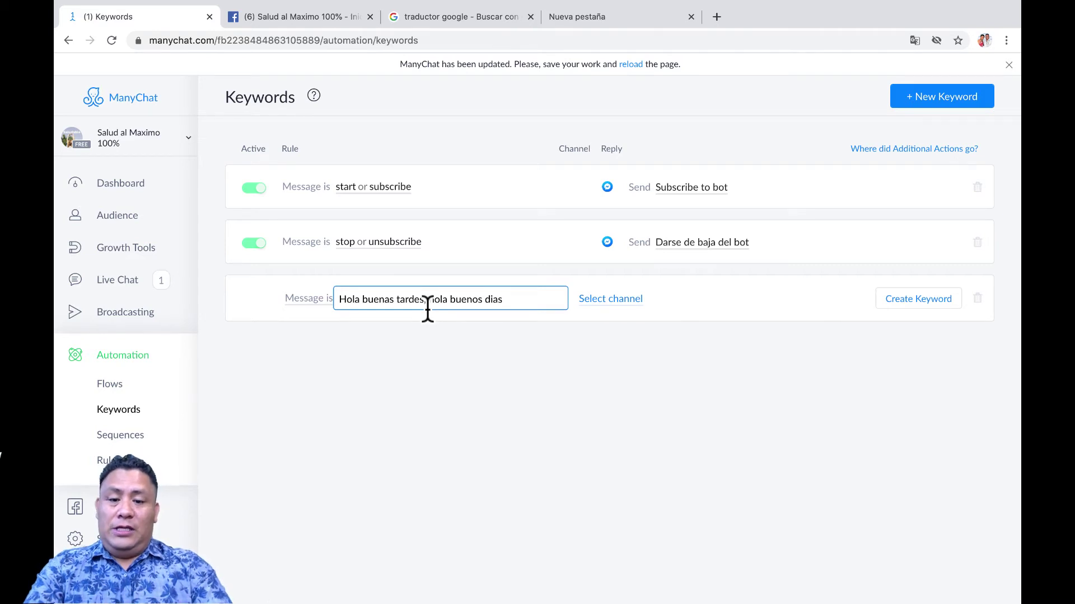
type(",")
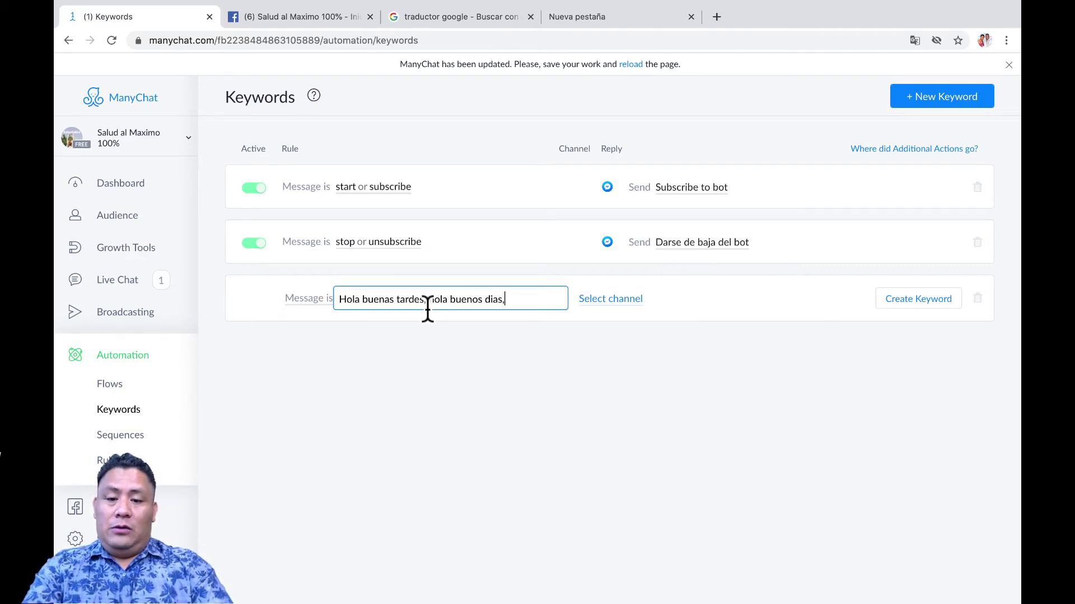
Add "buenas noches" as a third phrase in the new rule, with a space before it and a trailing comma
type("buen")
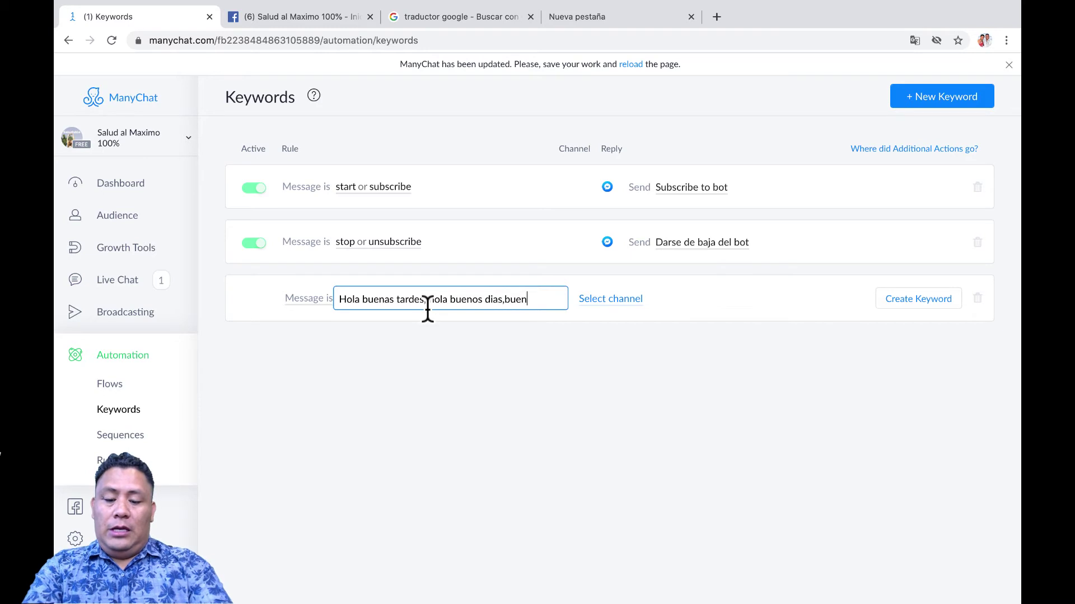
type("oas no")
key("BackSpace")
key("BackSpace")
key("BackSpace")
key("BackSpace")
key("BackSpace")
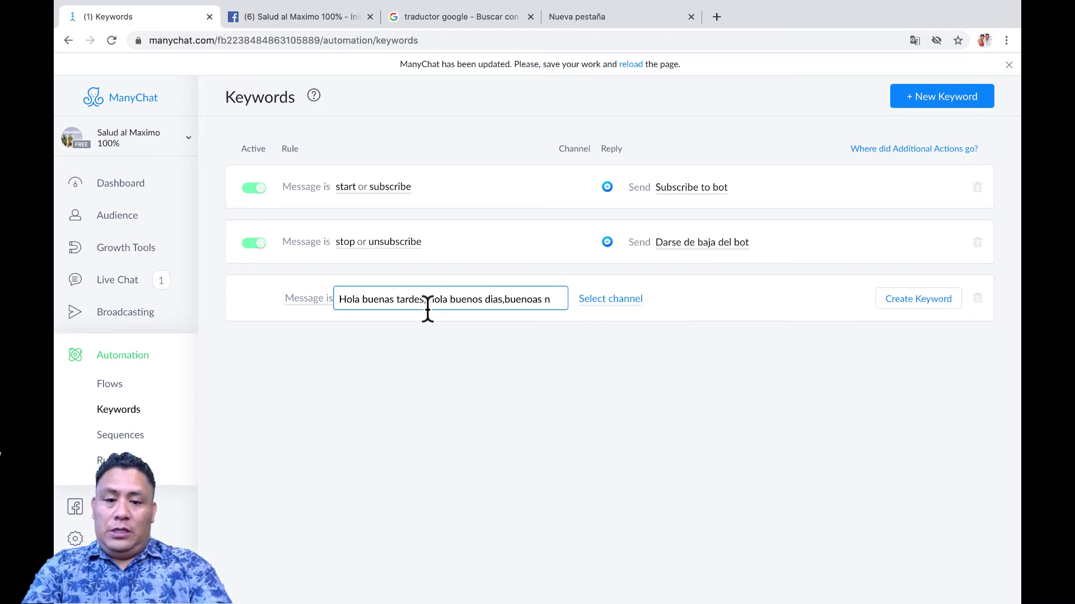
key("BackSpace")
type("a")
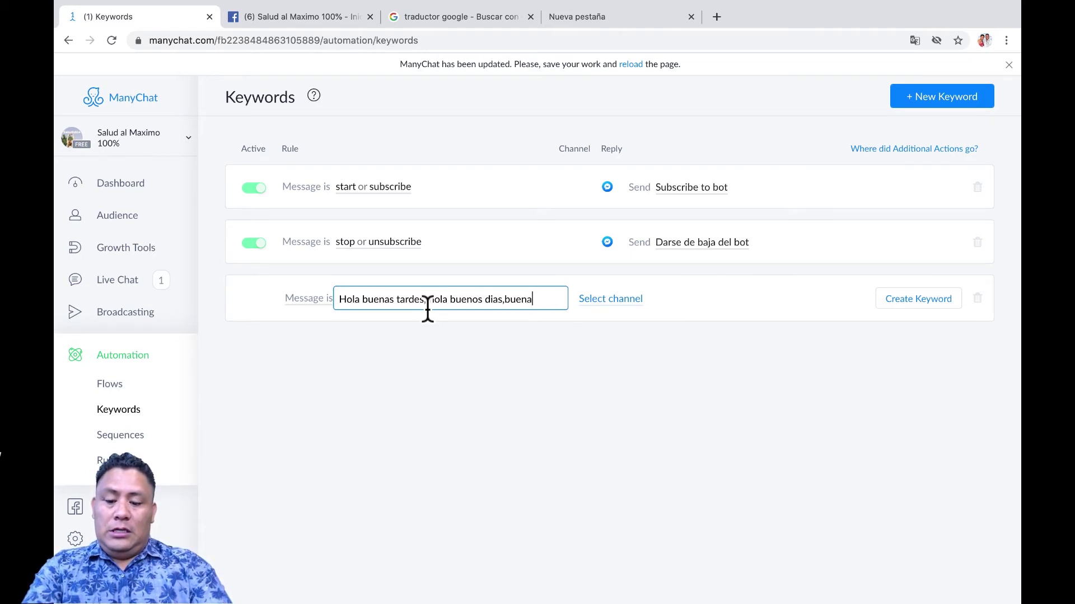
type("s noches")
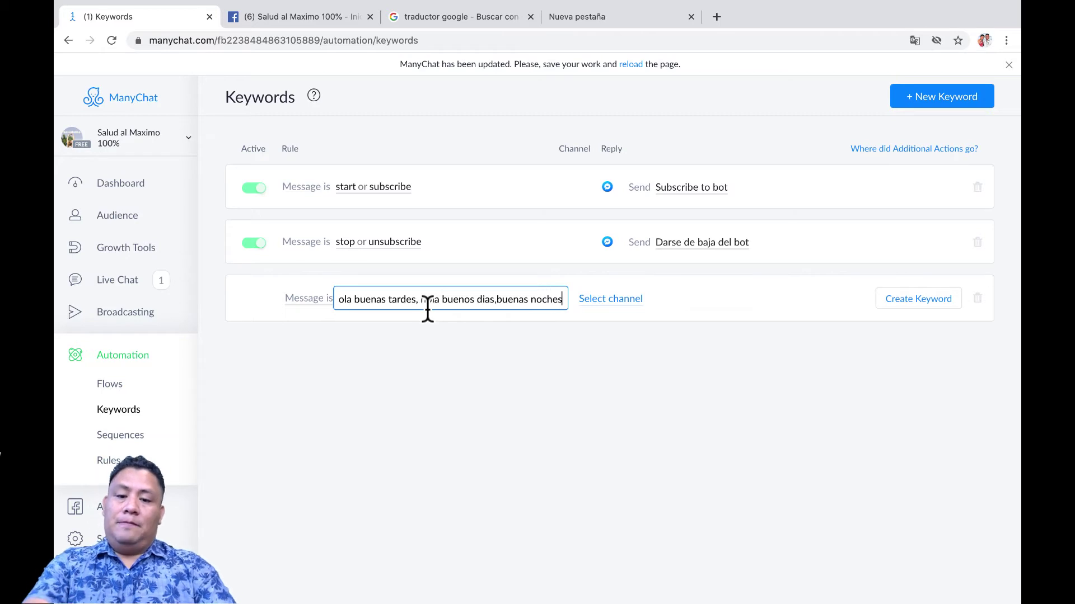
left_click(497, 301)
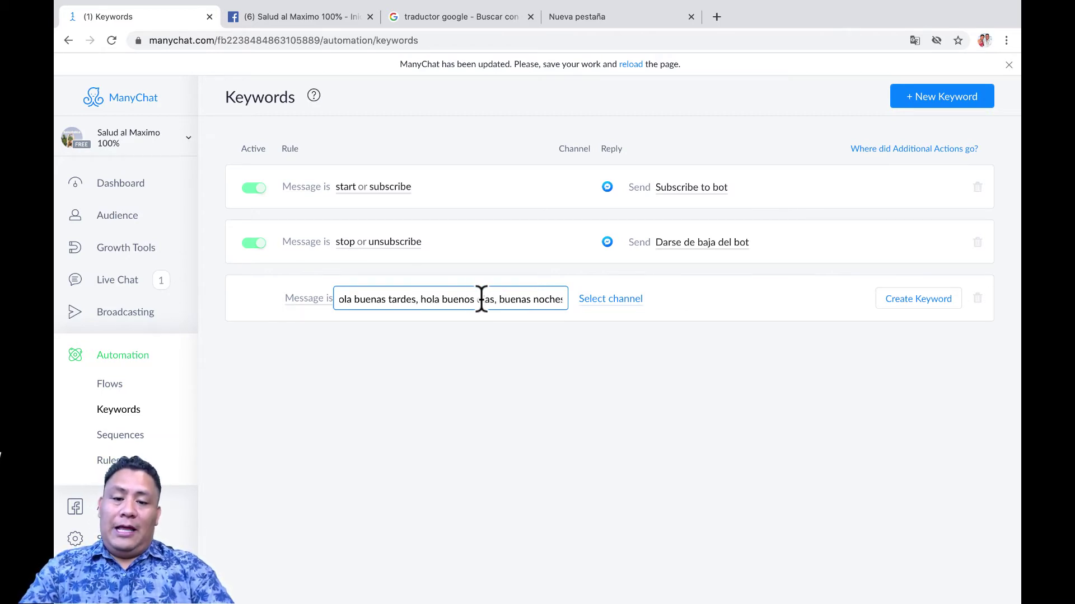
key("End")
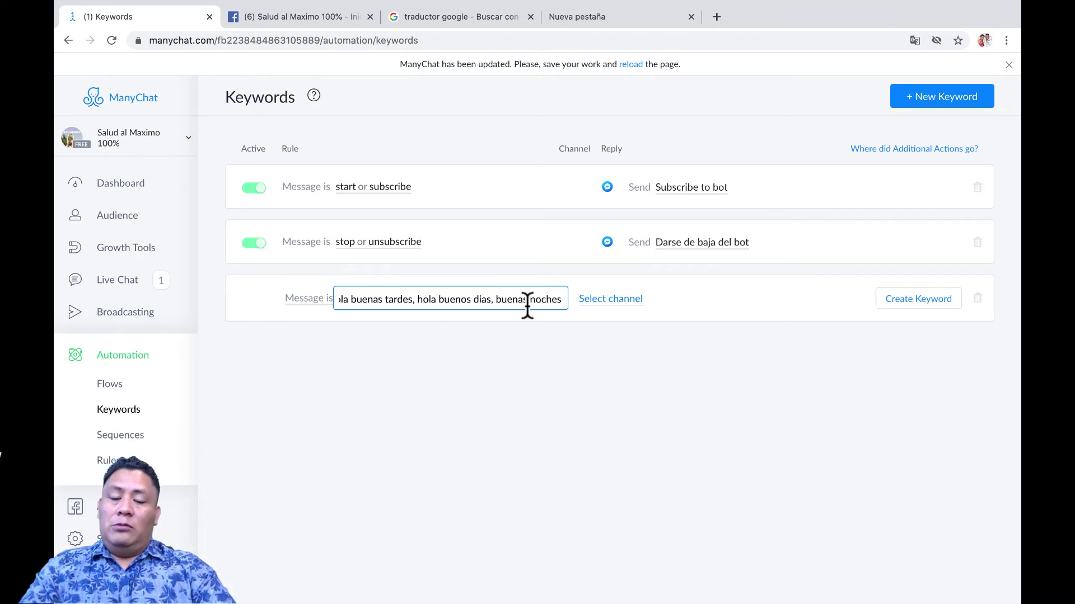
type(",")
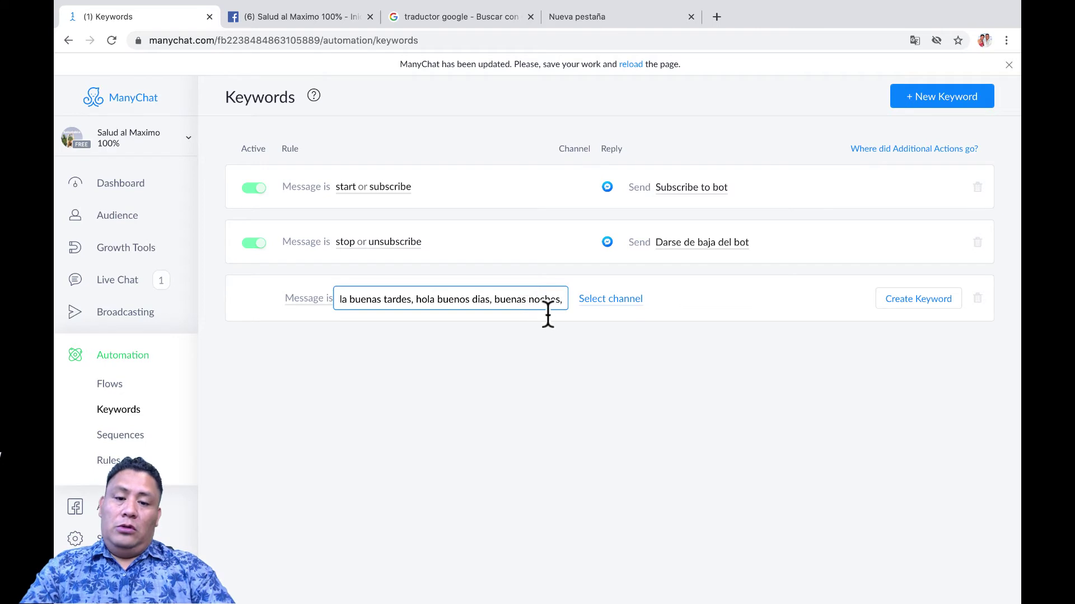
Set the new rule's matching condition to "Message contains"
left_click(310, 300)
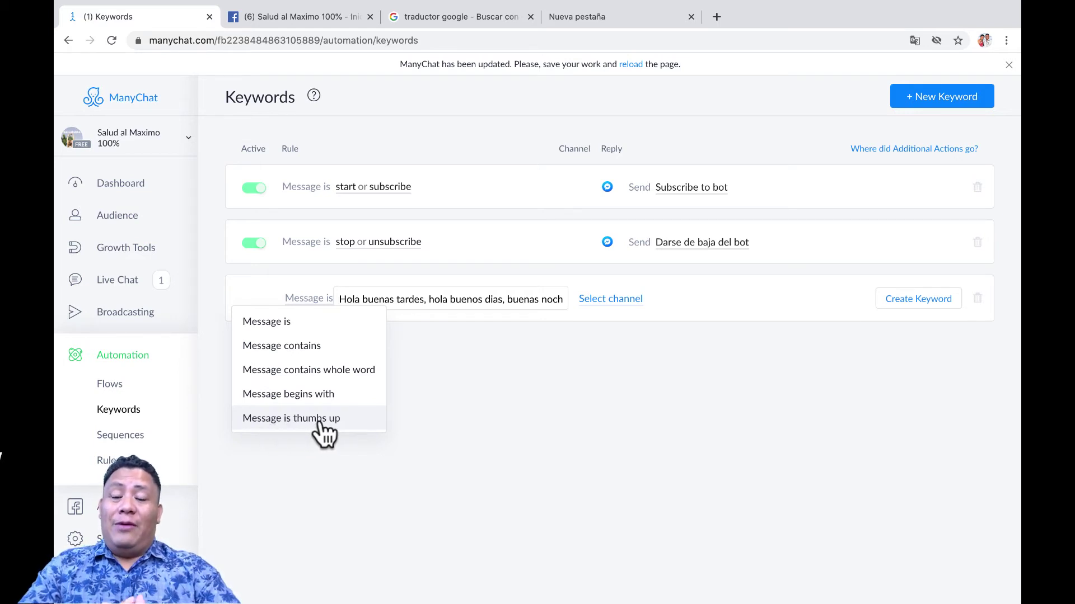
left_click(291, 347)
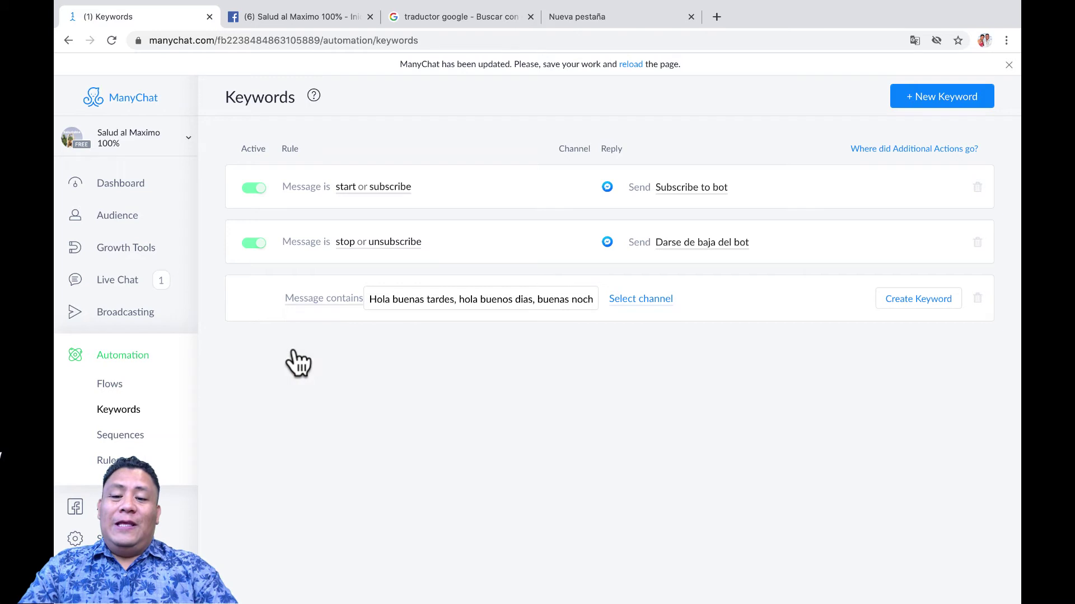
left_click(313, 305)
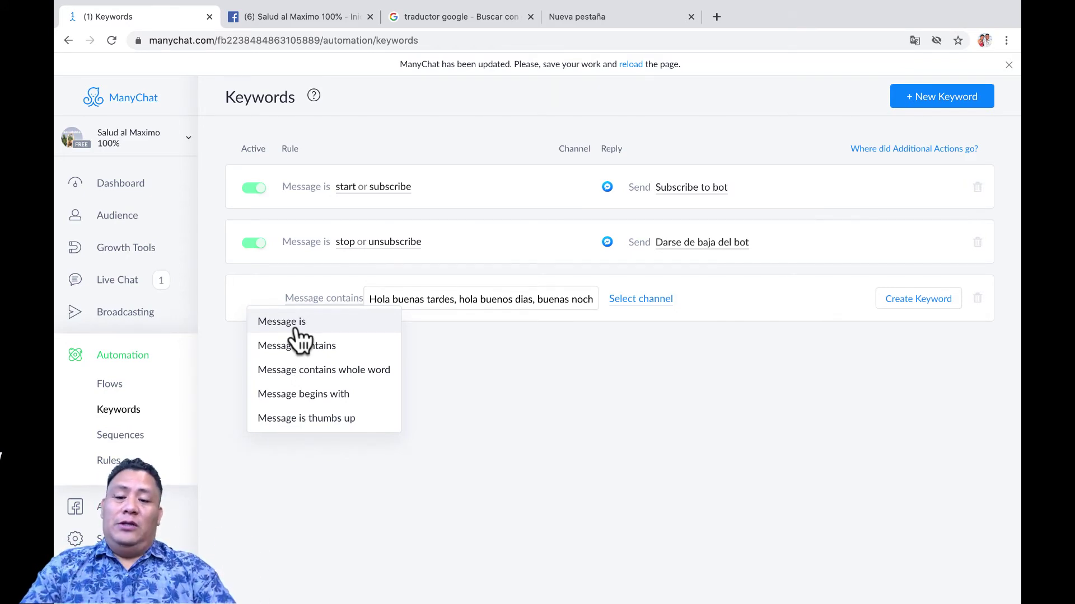
left_click(288, 351)
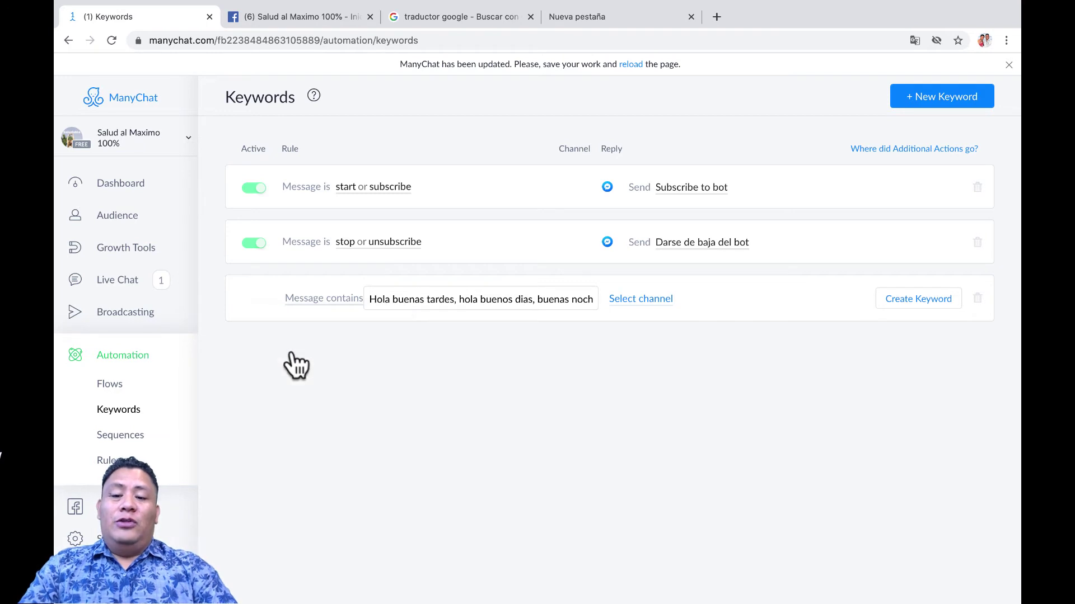
Assign the Messenger channel to the greeting rule and create the keyword
left_click(644, 302)
left_click(727, 322)
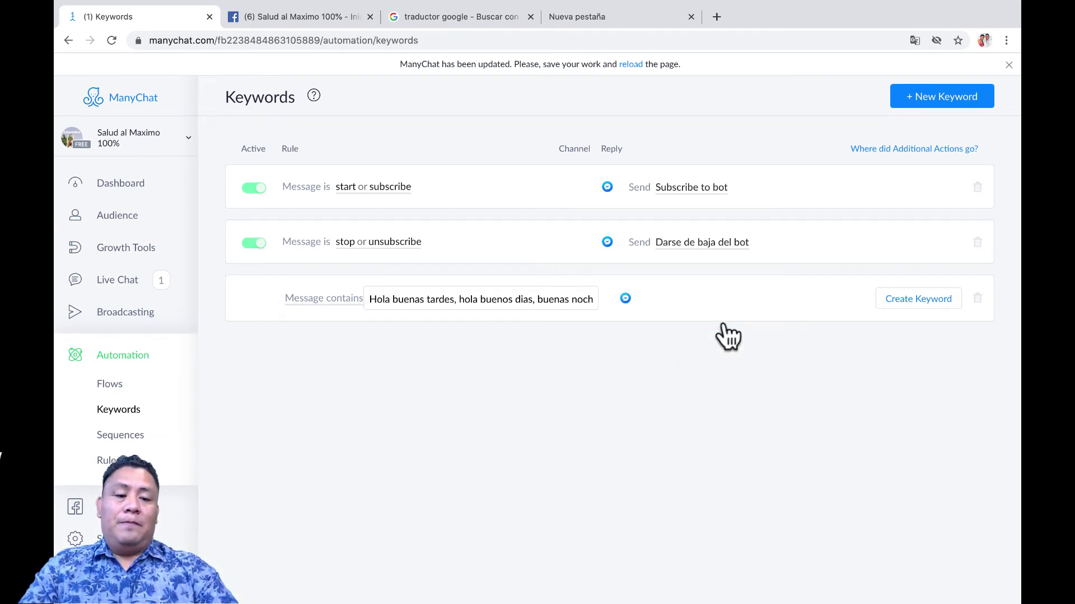
left_click(895, 307)
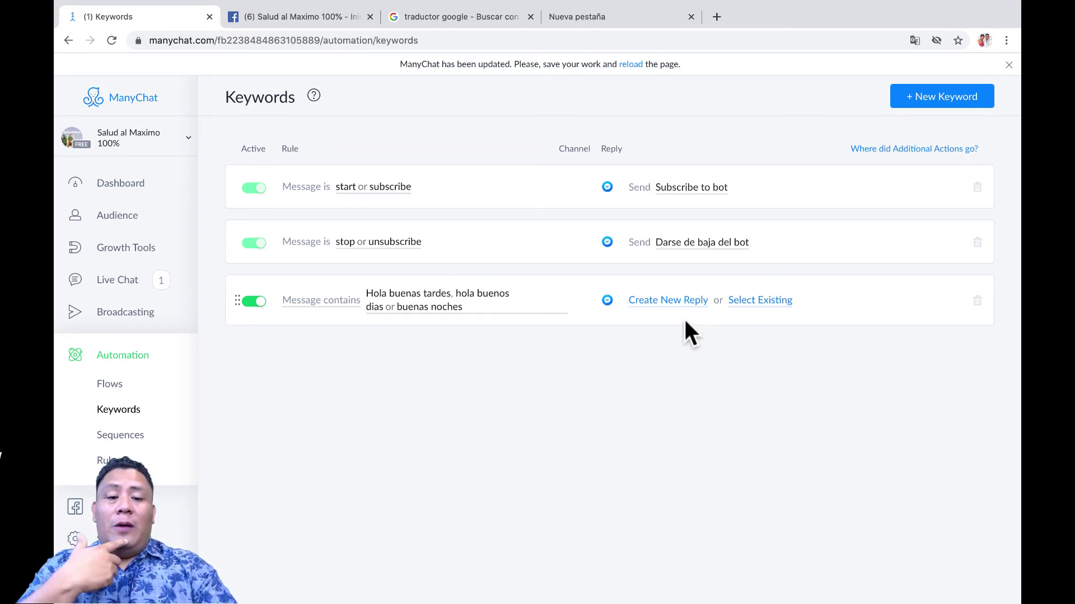
Create a new reply for the greeting keyword and name its message step "repuesta al hola buenas"
left_click(673, 300)
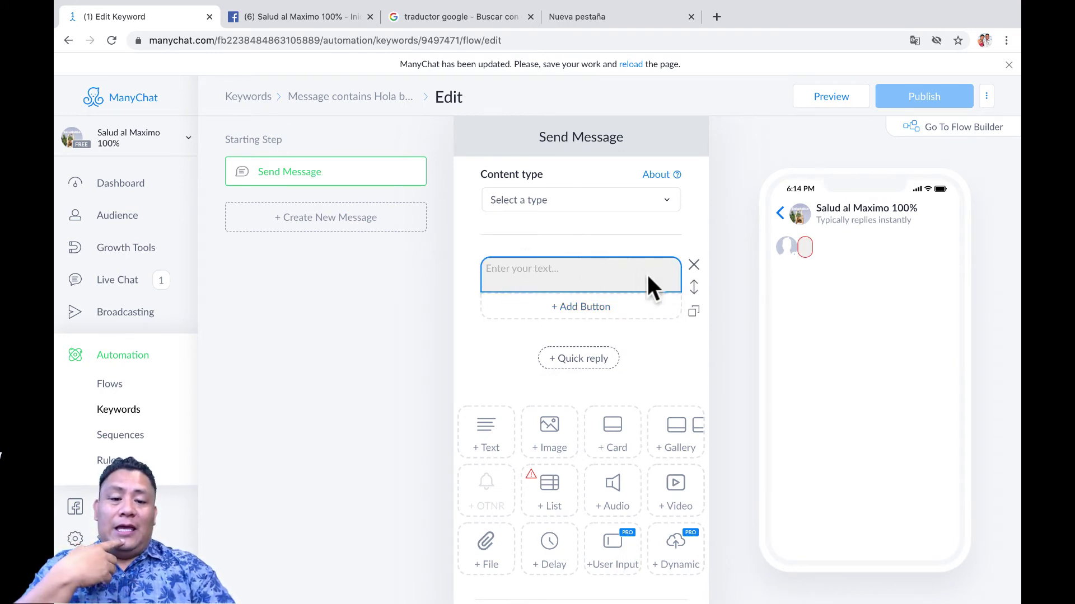
left_click(618, 138)
type("repuesta")
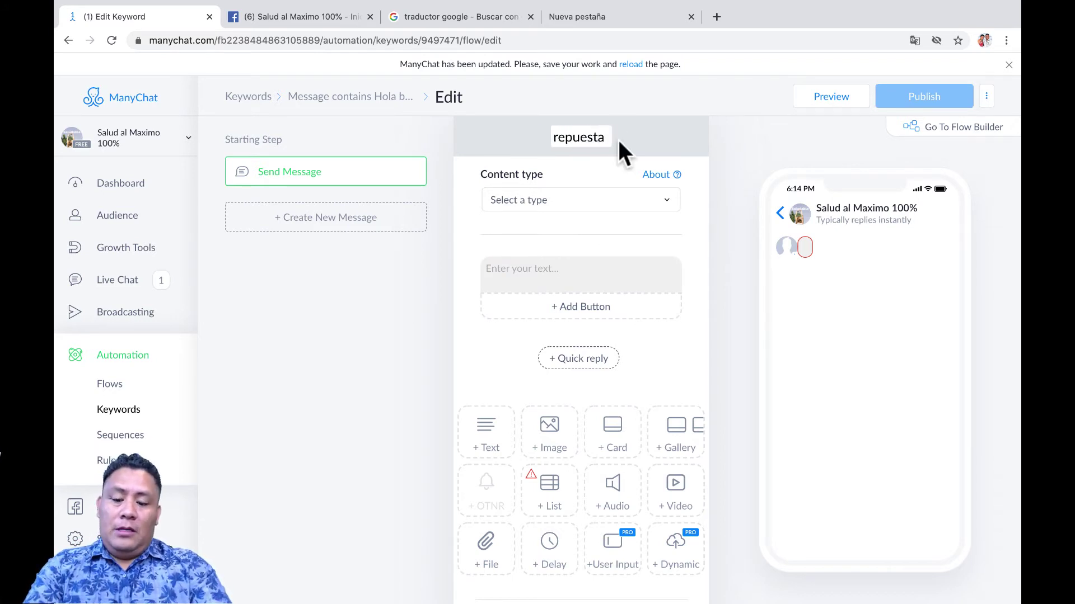
type(" al h")
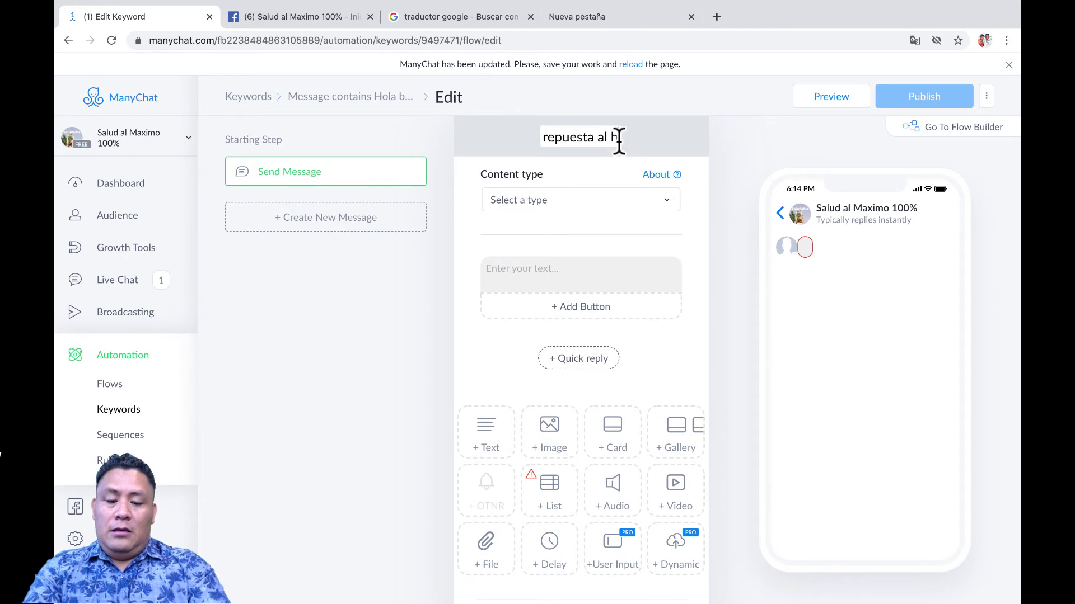
type("ola buenas ")
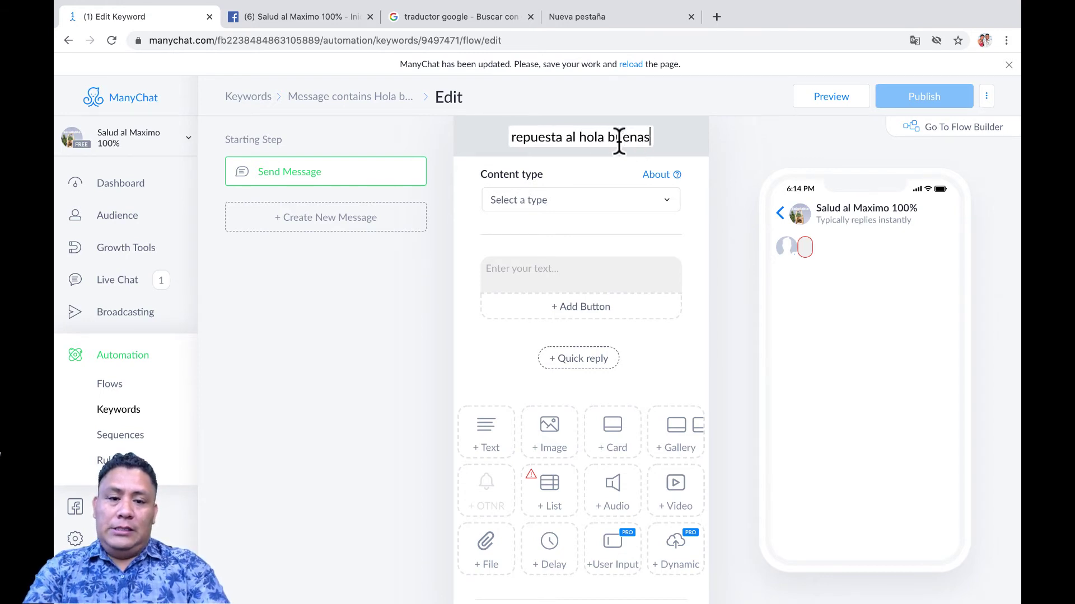
type("tar")
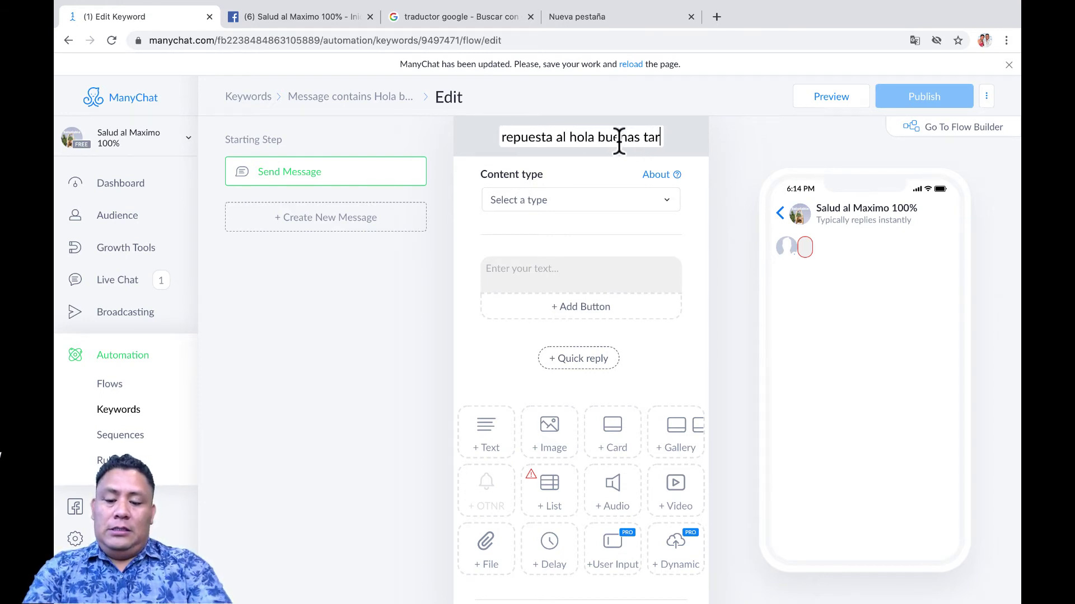
type("des")
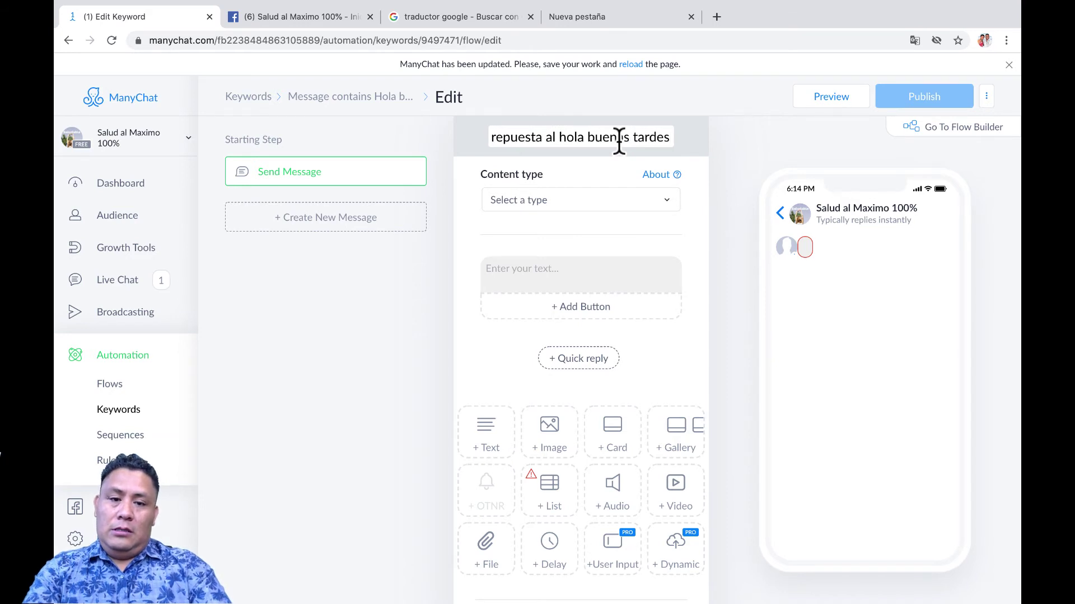
key("BackSpace")
key("BackSpace")
key("BackSpace")
key("BackSpace")
key("BackSpace")
key("BackSpace")
key("BackSpace")
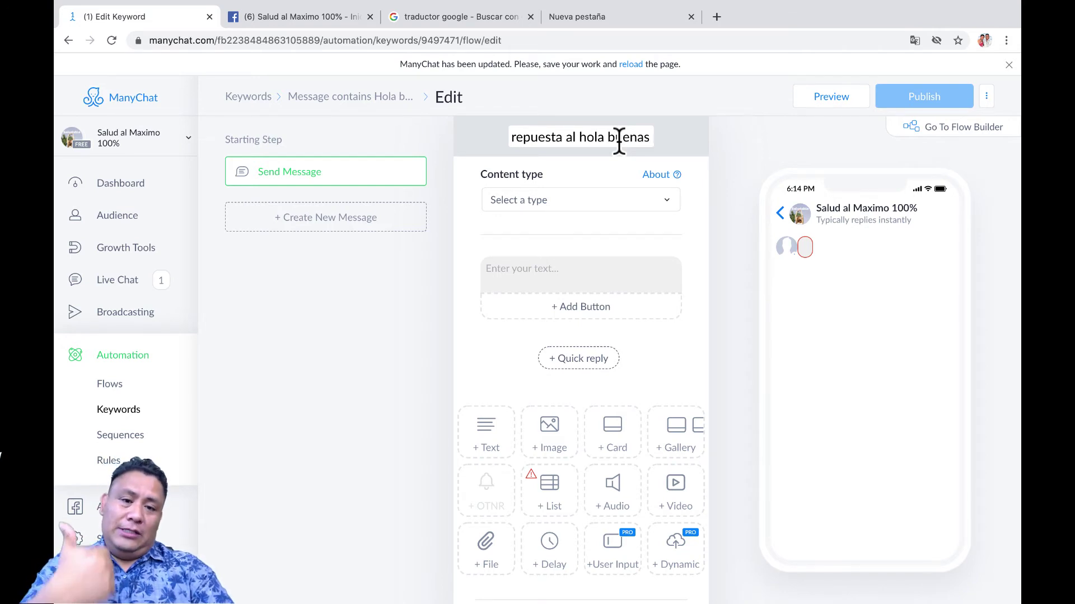
Begin the greeting reply's text with "hola" followed by the First Name variable
left_click(546, 274)
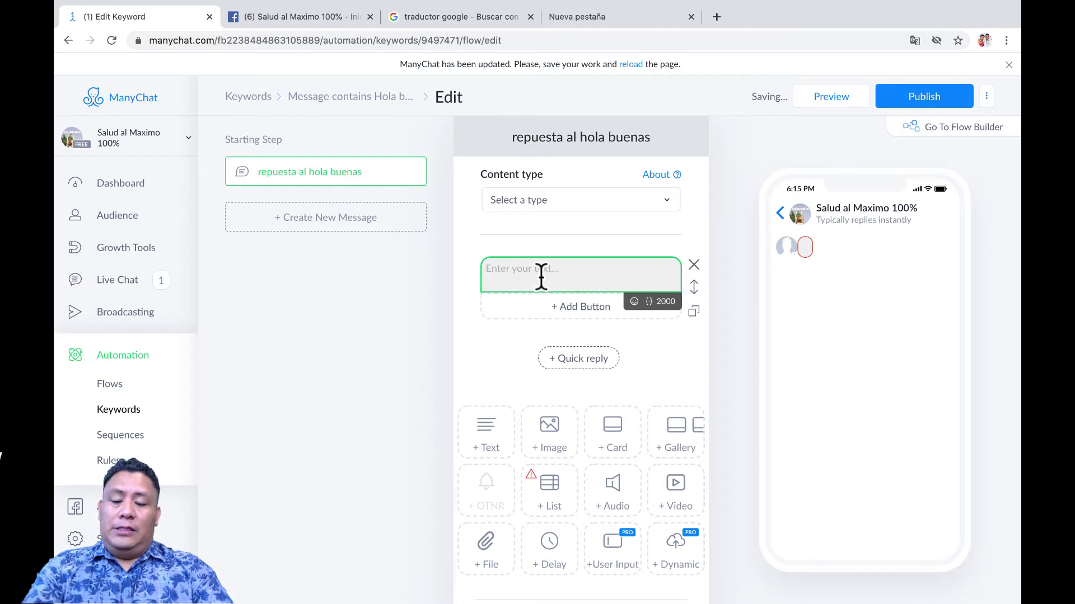
type("hola")
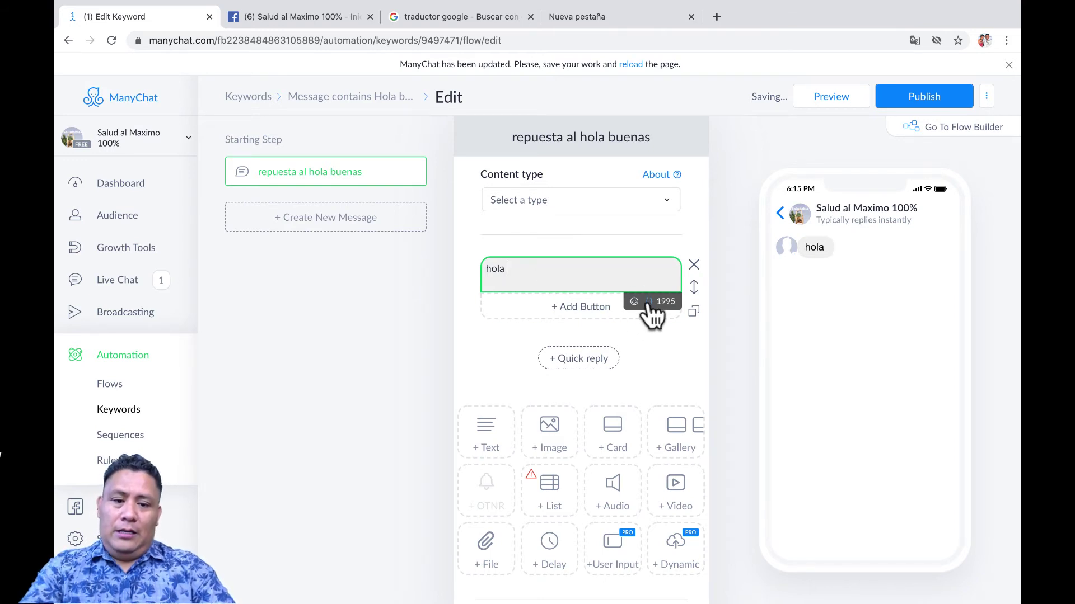
scroll(668, 351, "up", 5)
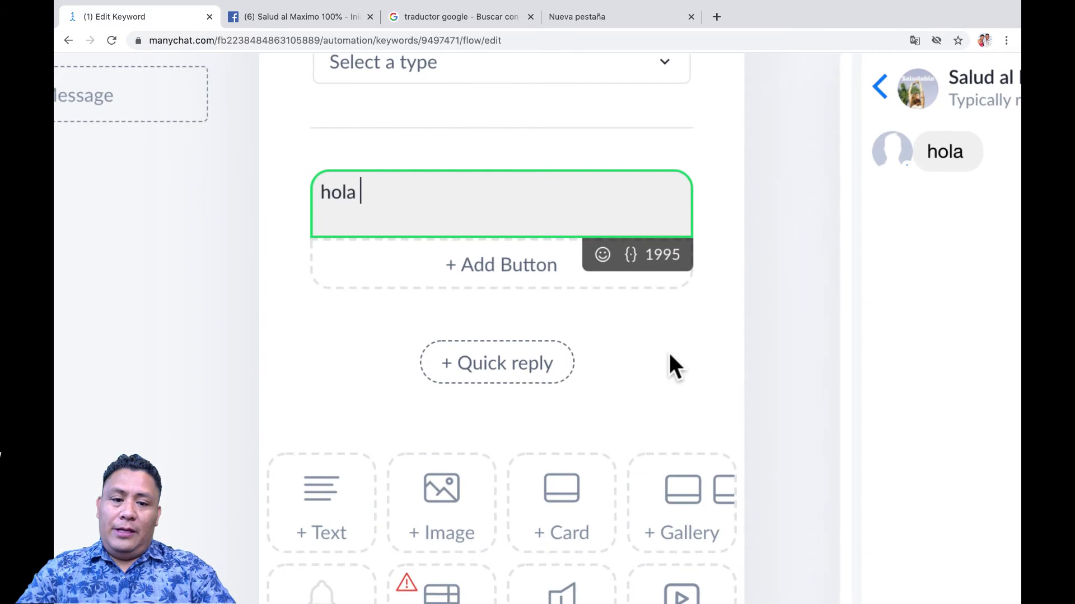
left_click(633, 259)
left_click(532, 384)
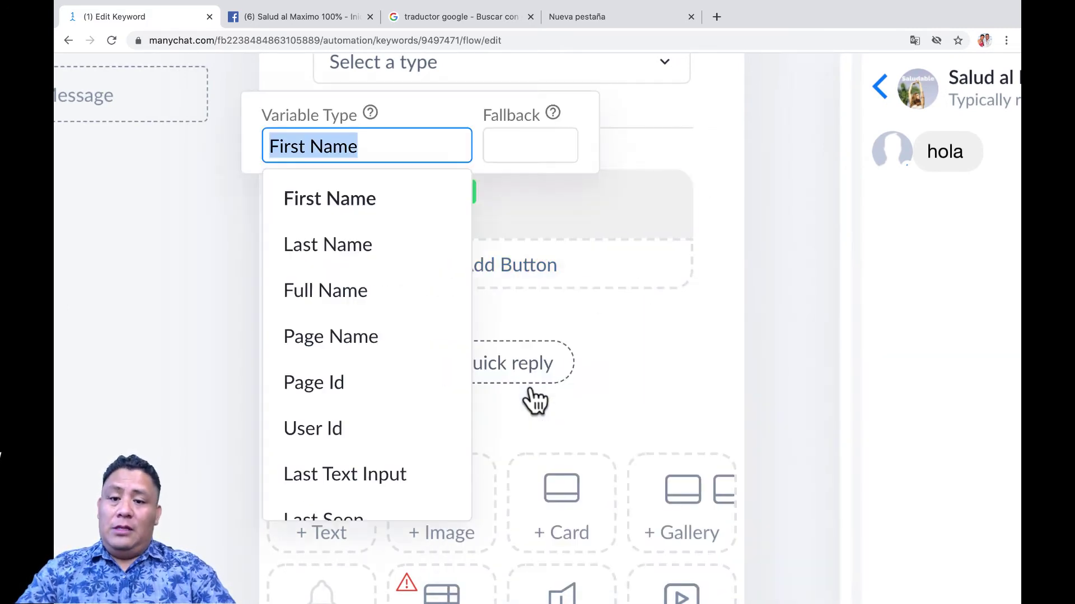
left_click(531, 224)
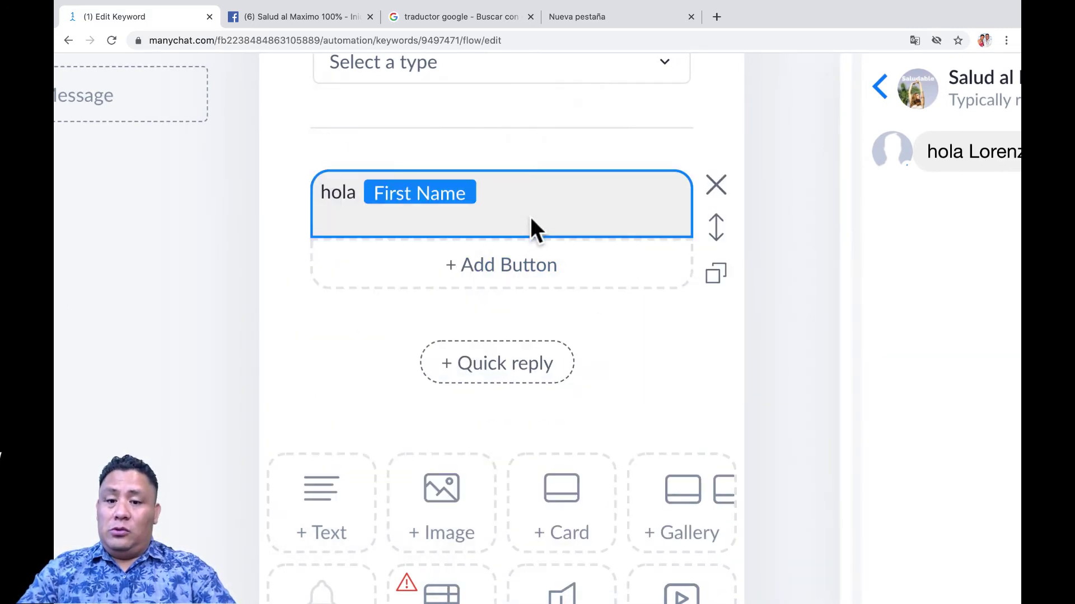
Add "mucho gusto," after the First Name variable in the greeting reply
left_click(495, 197)
type("muc")
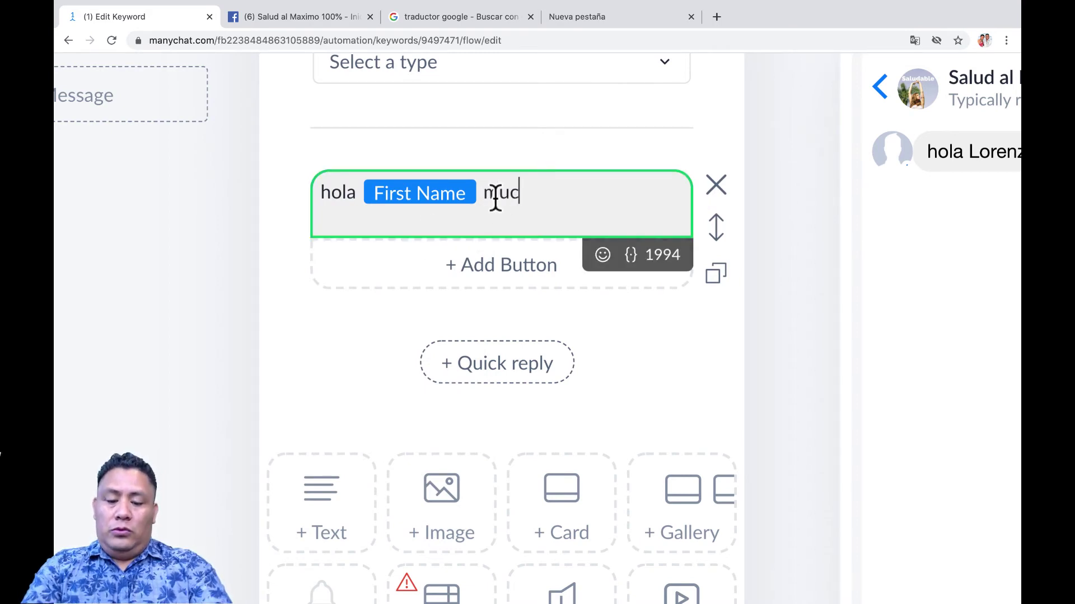
type("ho gus")
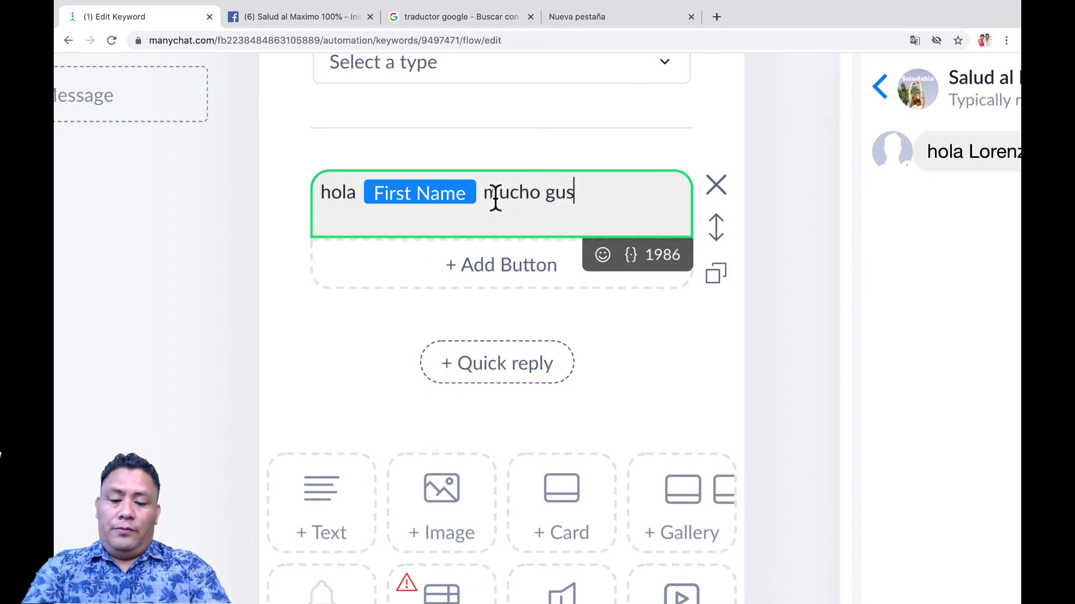
type("to ,")
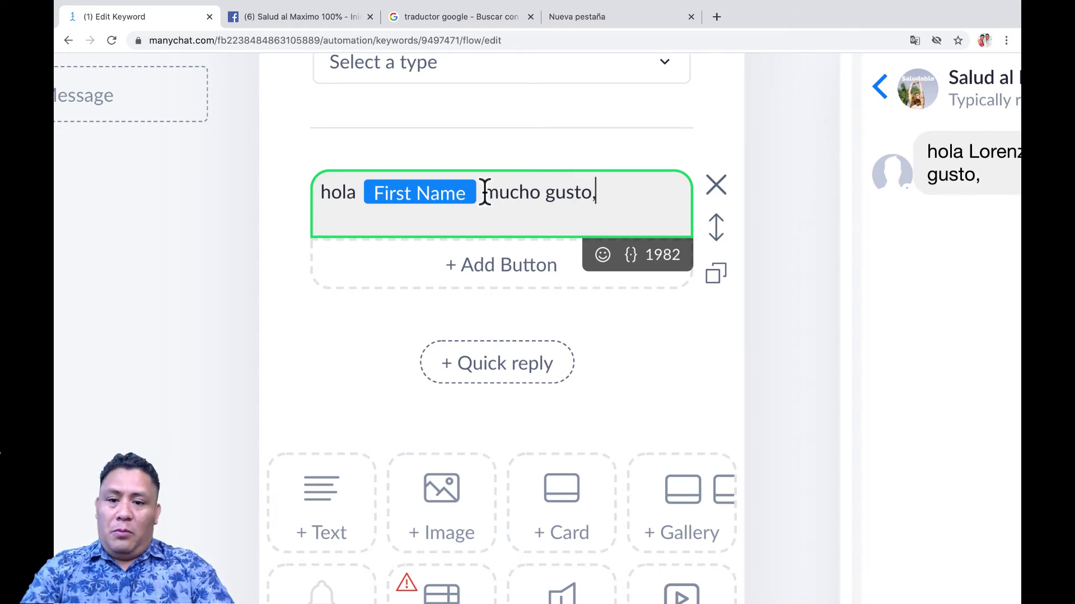
Leave a blank line below the greeting and write "sabes exite infromacion en este chat de forma automatica"
key("Return")
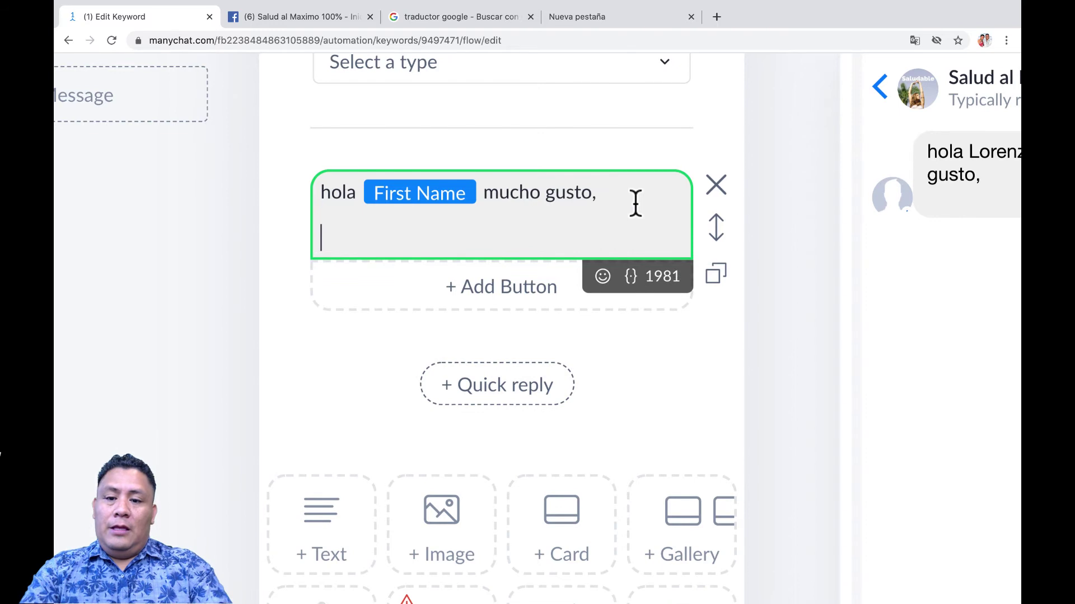
key("Return")
type("sab")
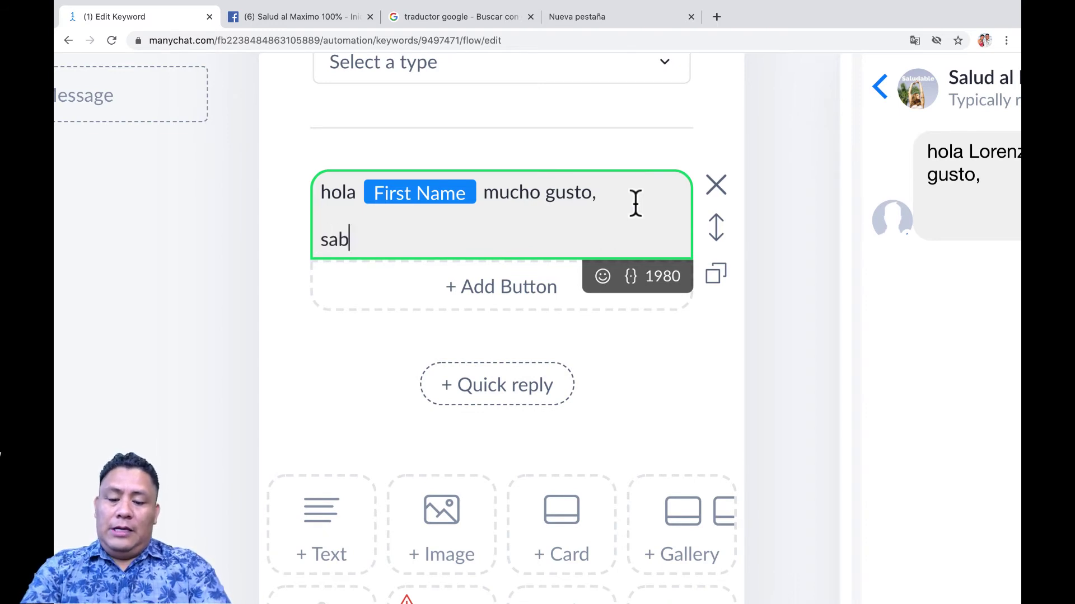
type("es exiten")
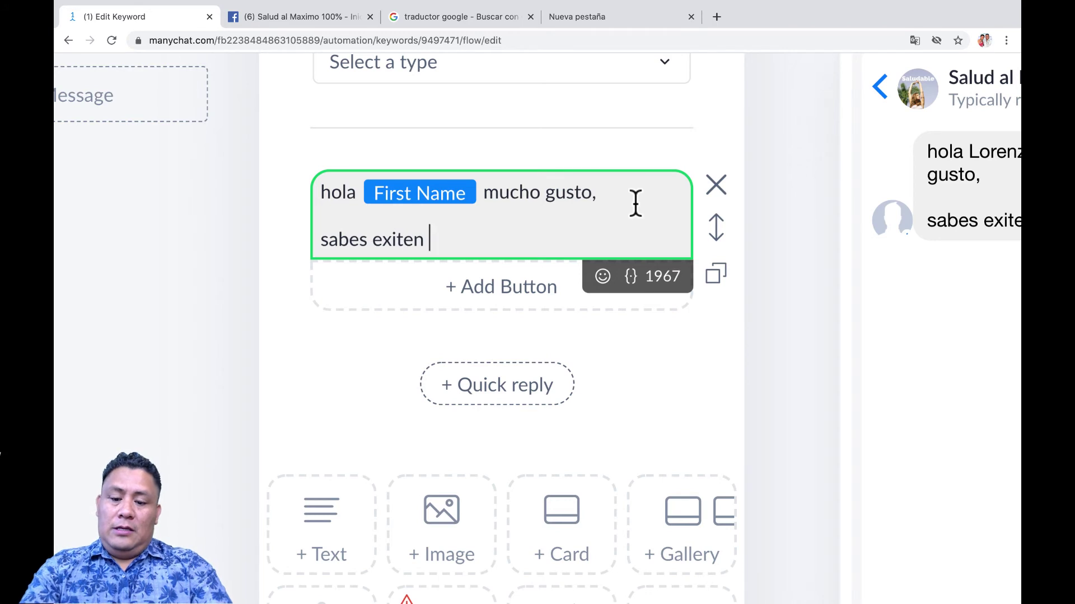
key("BackSpace")
key("BackSpace")
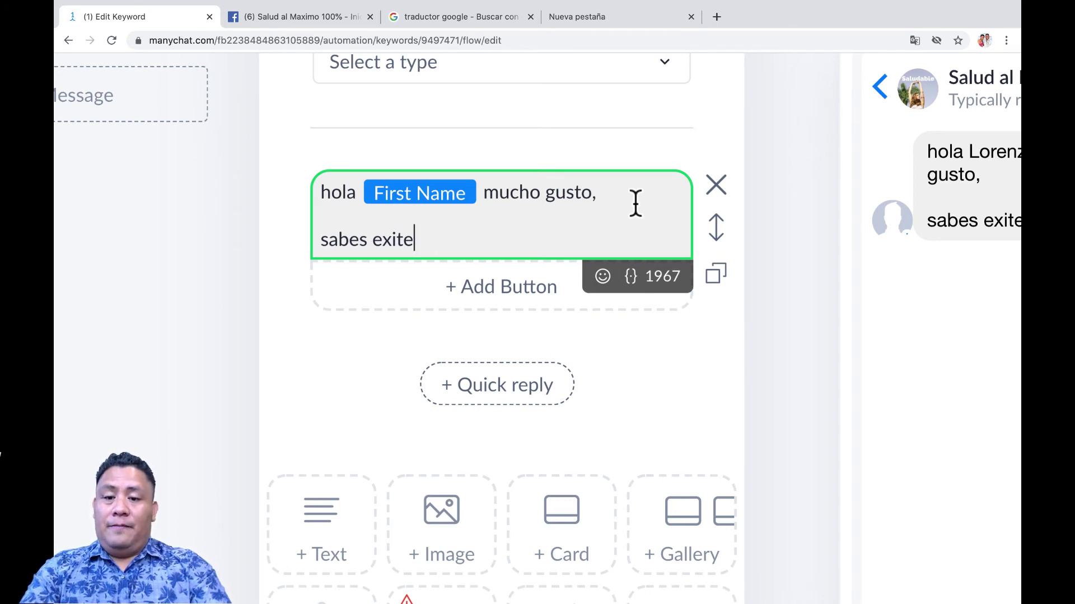
type("infro")
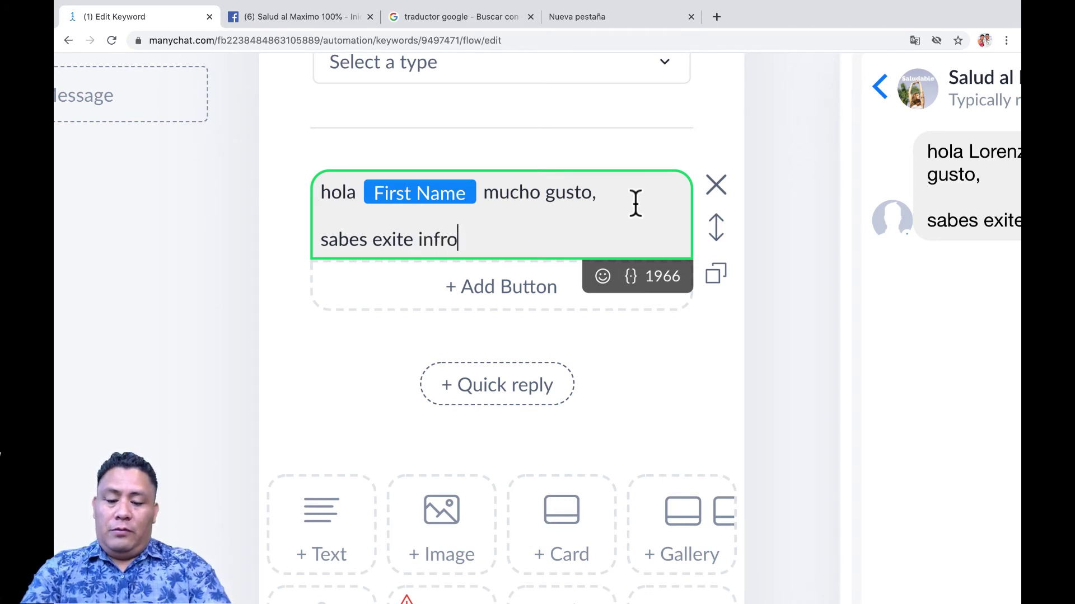
type("macion en el")
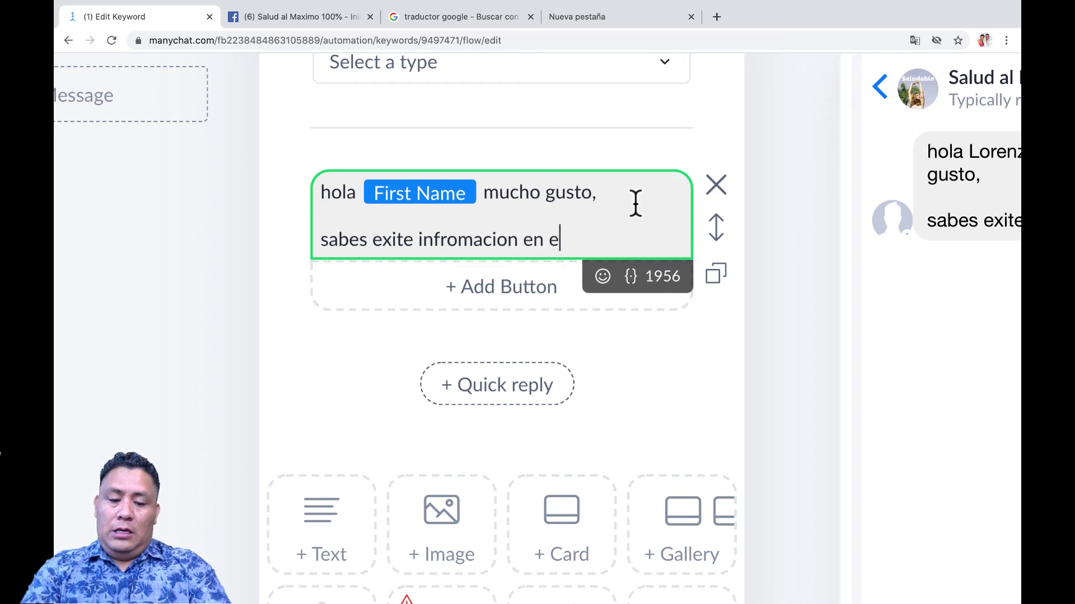
key("BackSpace")
key("BackSpace")
type("este chat d")
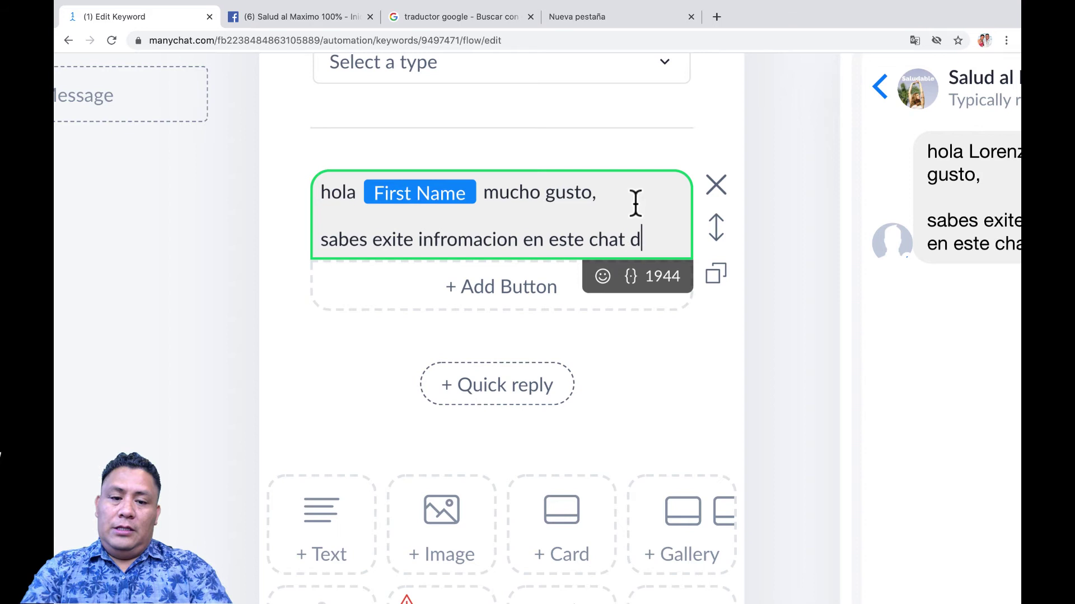
type("e forma au")
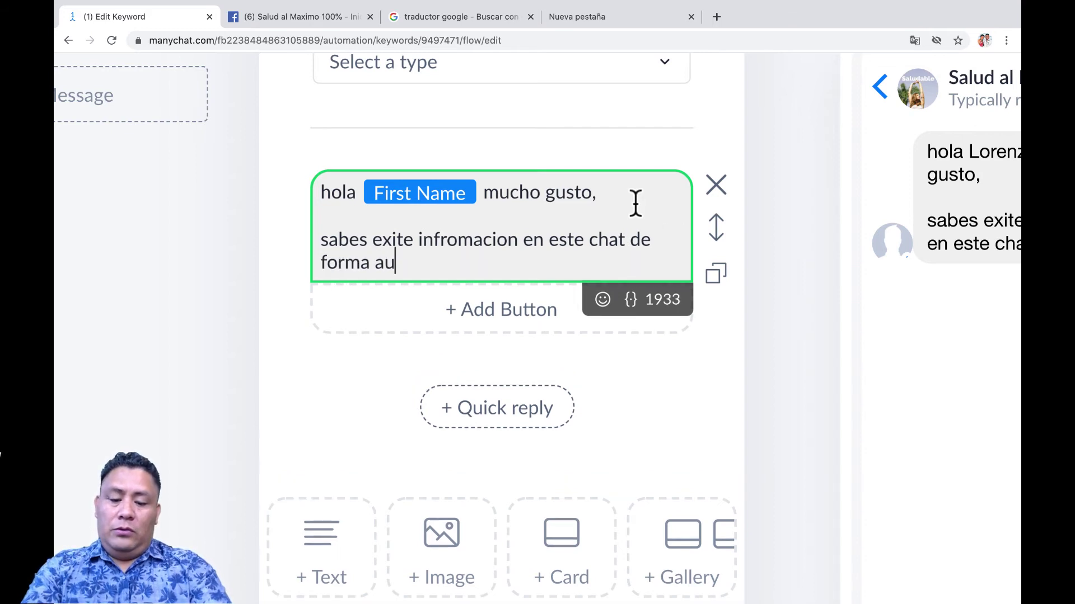
type("tomatica")
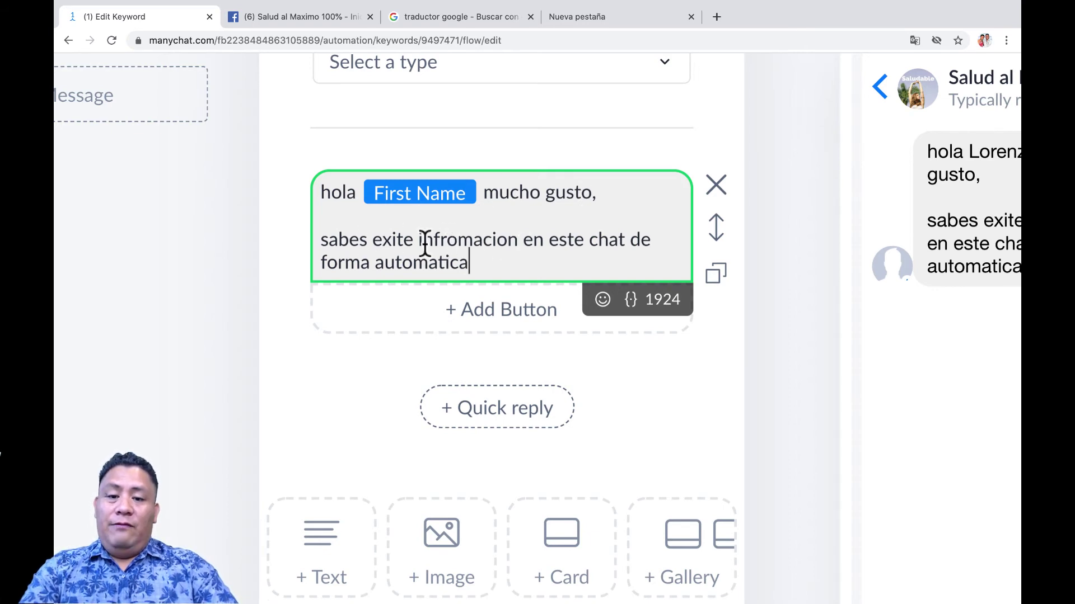
Correct the misspelled word "infromacion" in the reply text to "informacion"
left_click(452, 240)
key("BackSpace")
key("BackSpace")
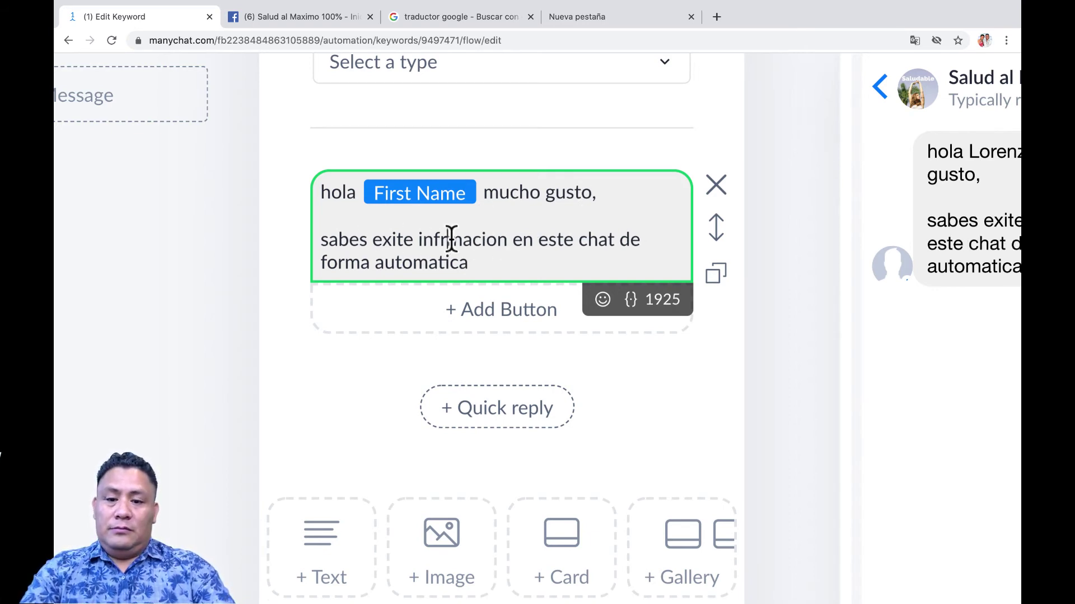
type("or")
type("r")
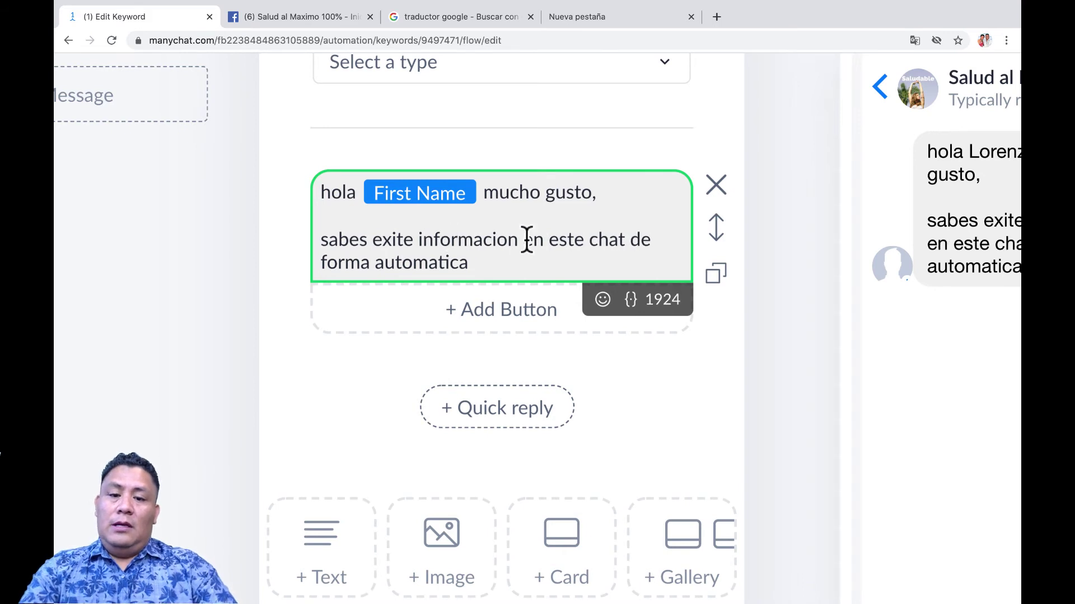
End the reply text with ". puede dar click en los botones siguiente" and a downward-pointing hand emoji
left_click(507, 266)
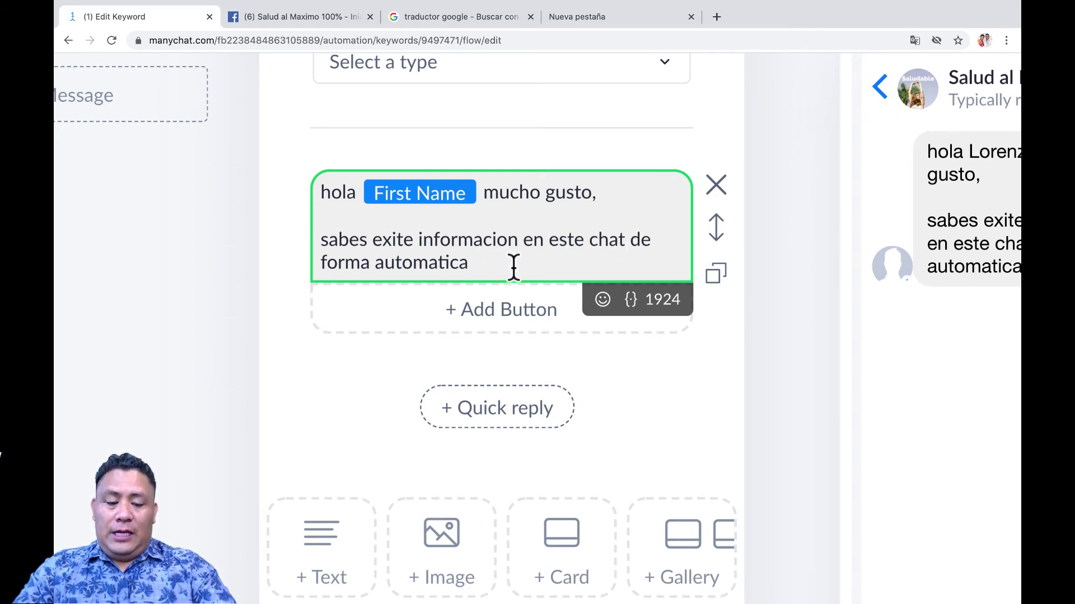
type(". p")
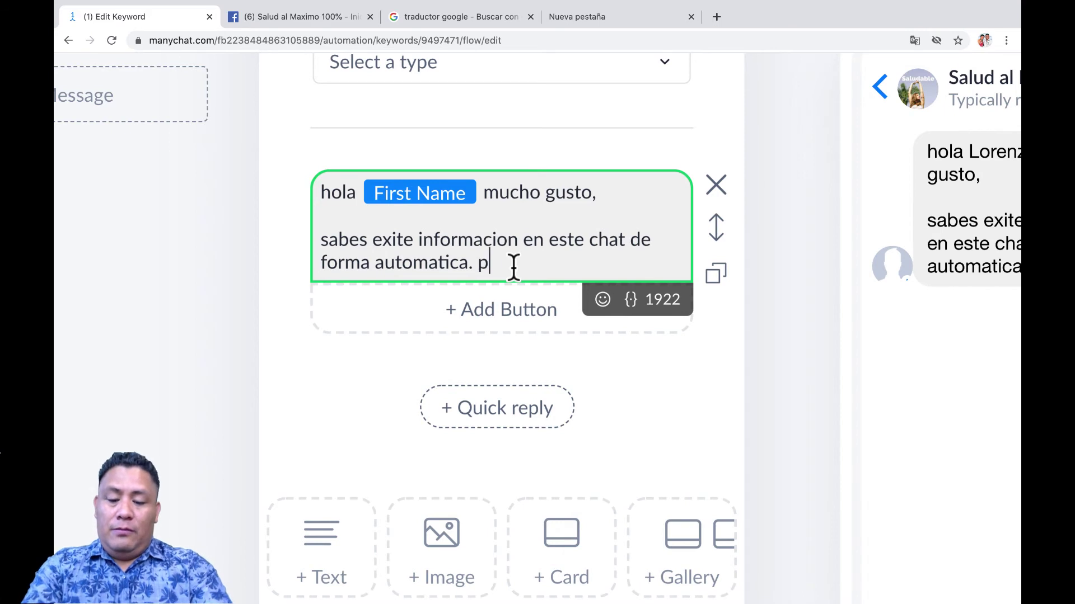
type("uede dar c")
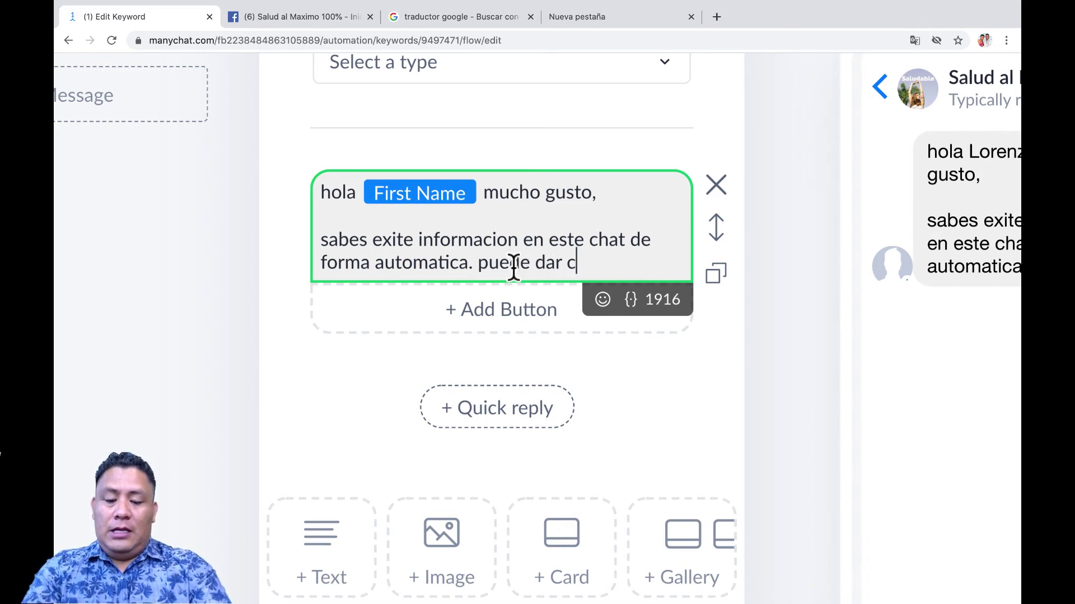
type("lick en ")
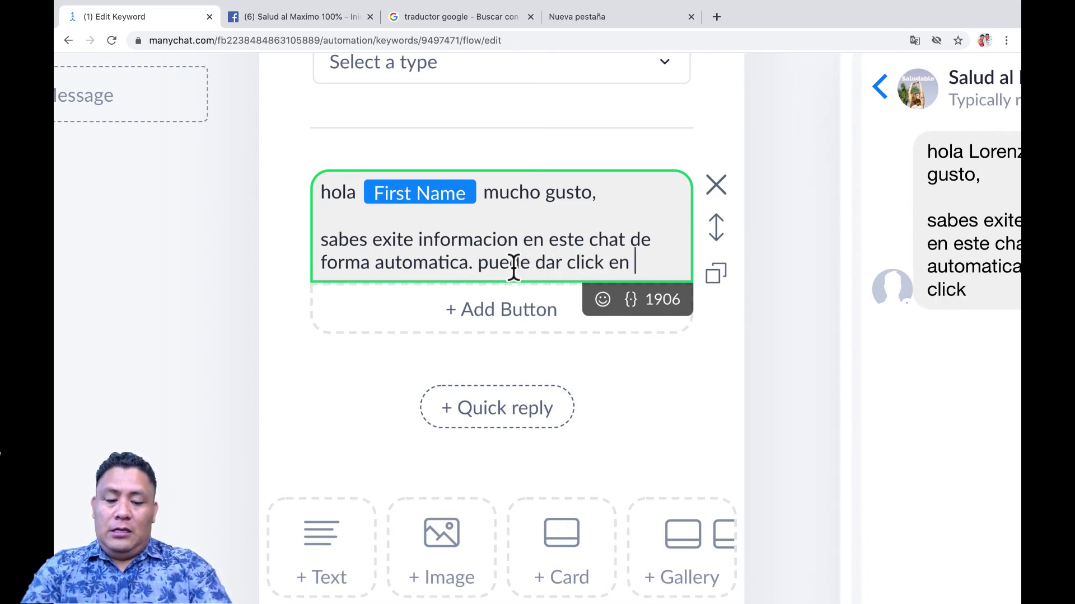
type("los boto")
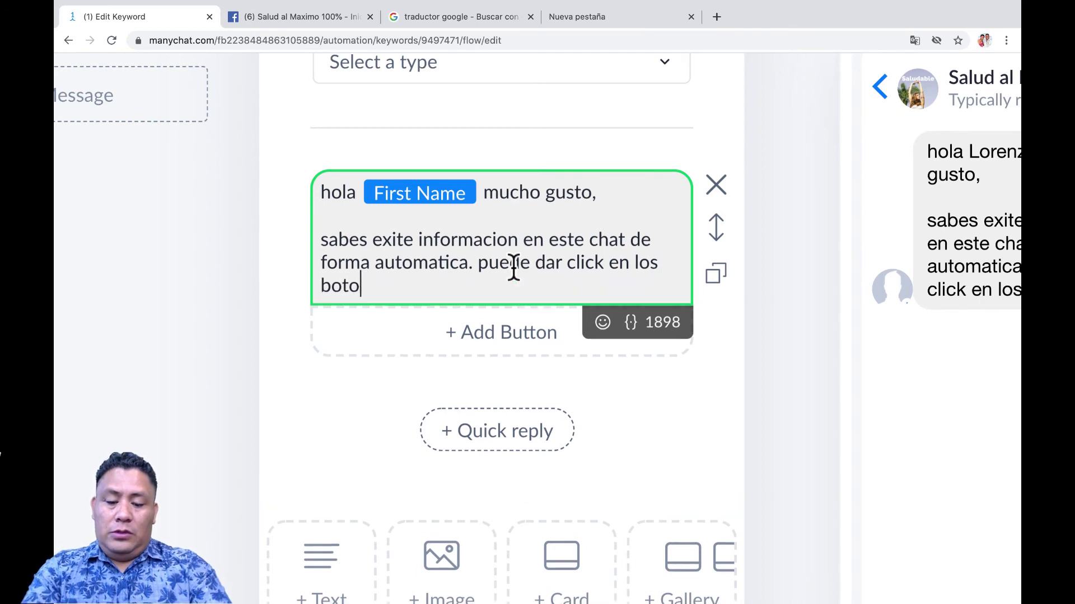
type("nes siguiente")
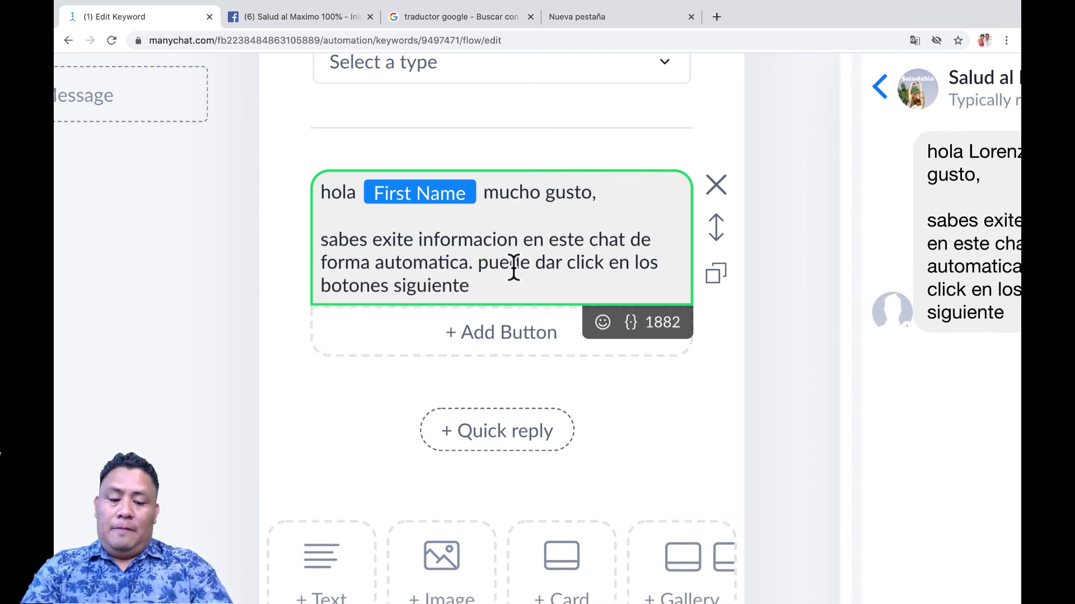
left_click(601, 324)
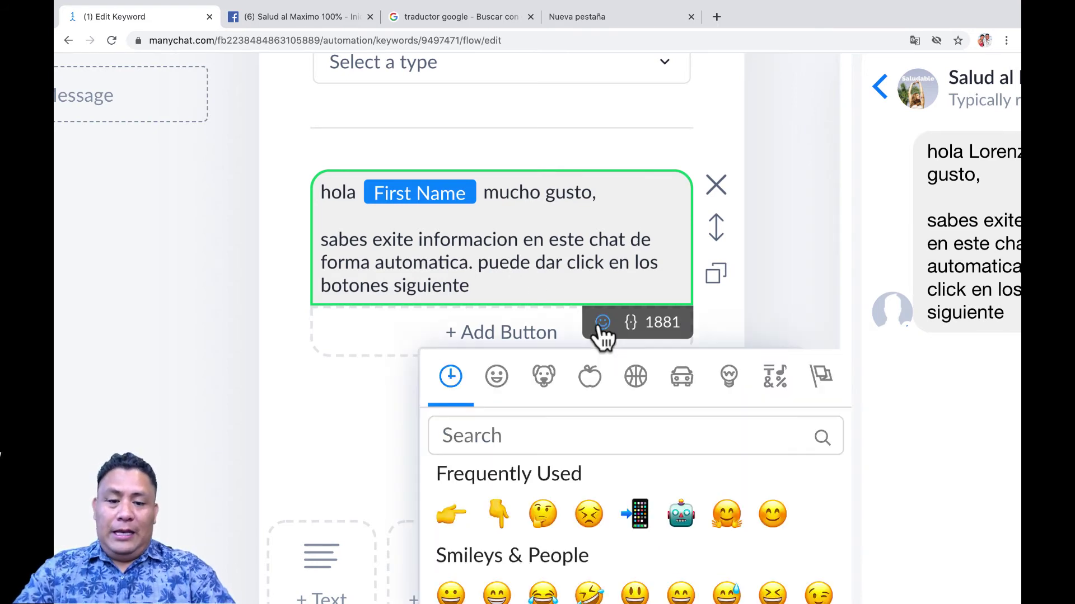
left_click(498, 514)
Add a button below the reply text and clear its default title
left_click(468, 333)
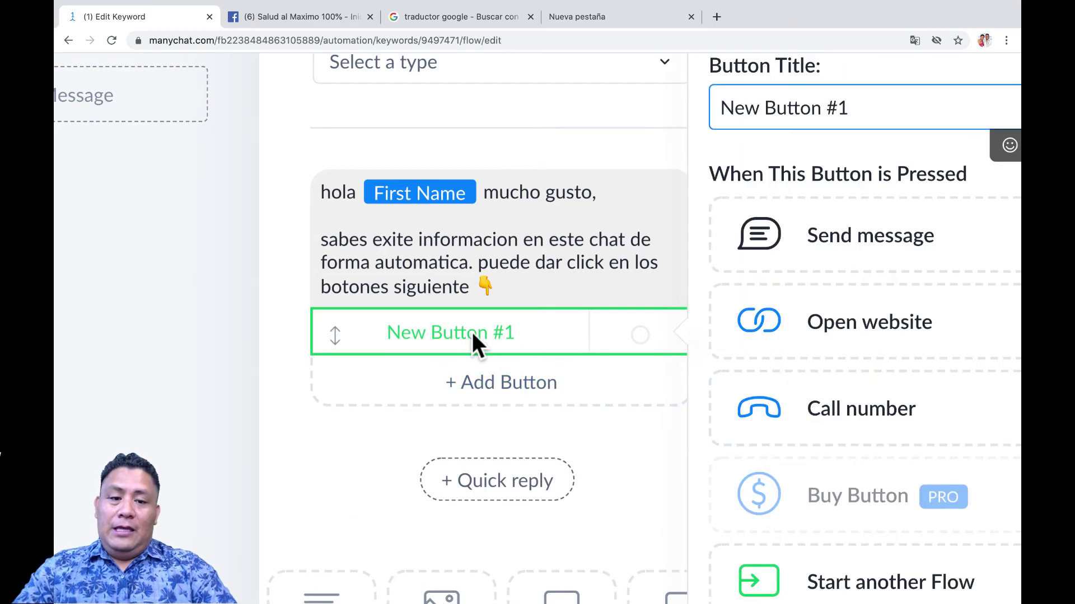
key("super+minus")
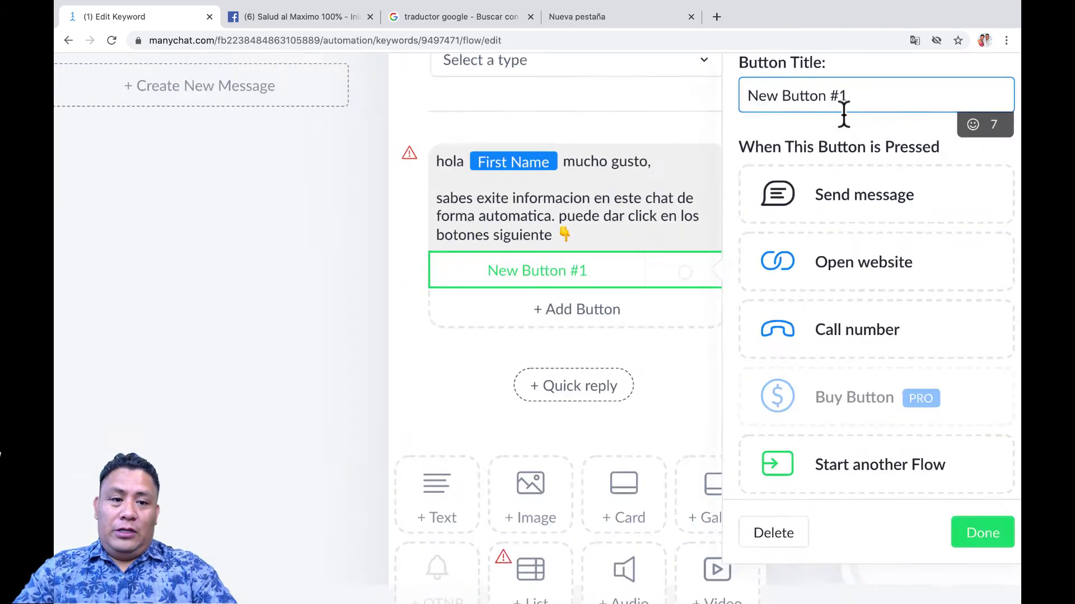
key("super+minus")
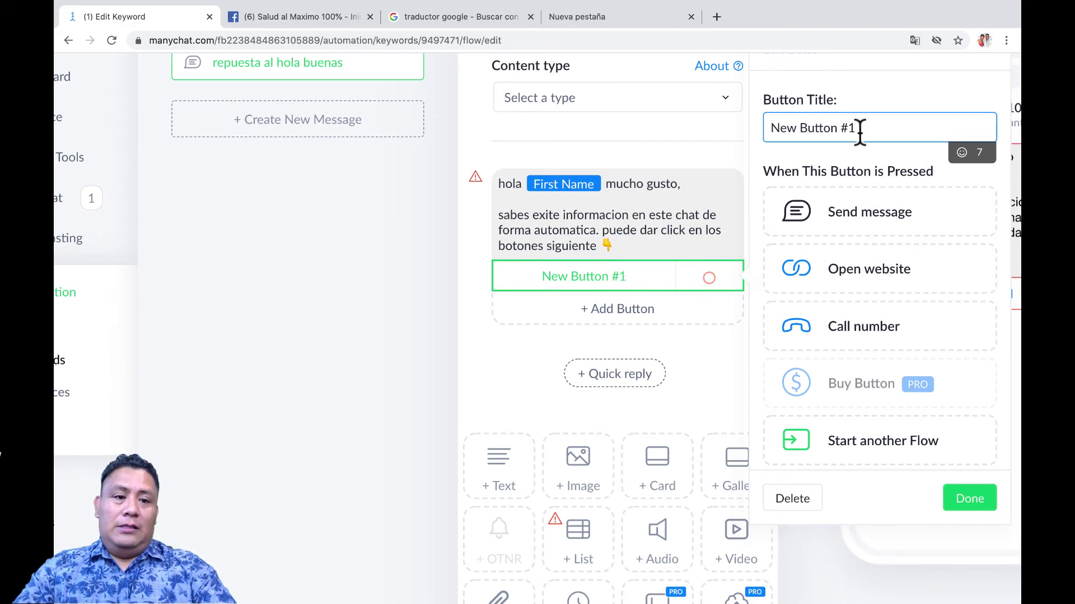
key("BackSpace")
key("BackSpace")
key("BackSpace")
key("BackSpace")
key("BackSpace")
key("BackSpace")
key("BackSpace")
key("BackSpace")
key("BackSpace")
key("BackSpace")
key("BackSpace")
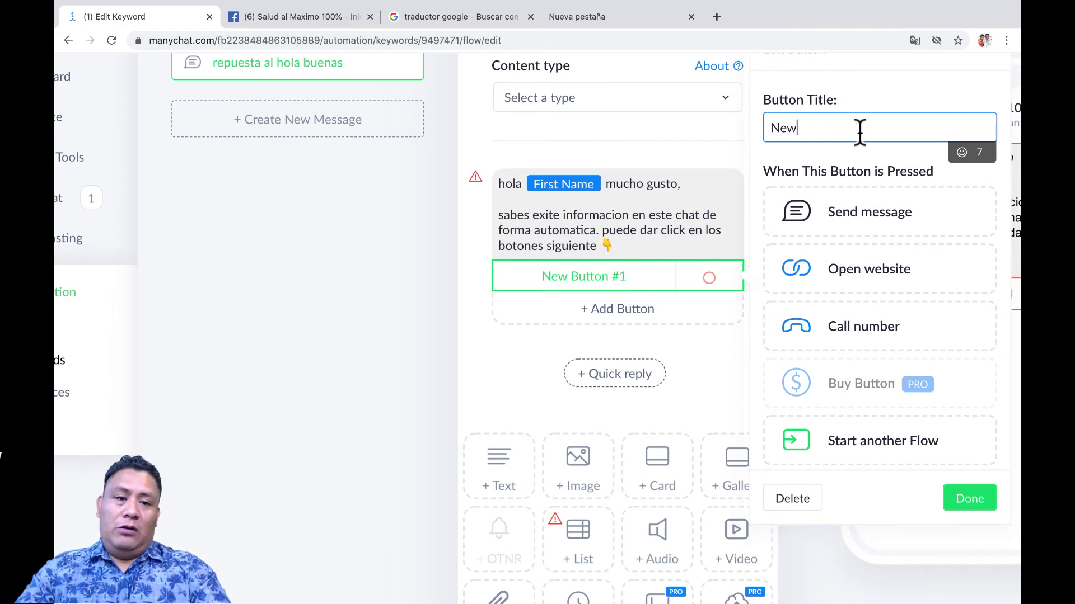
key("BackSpace")
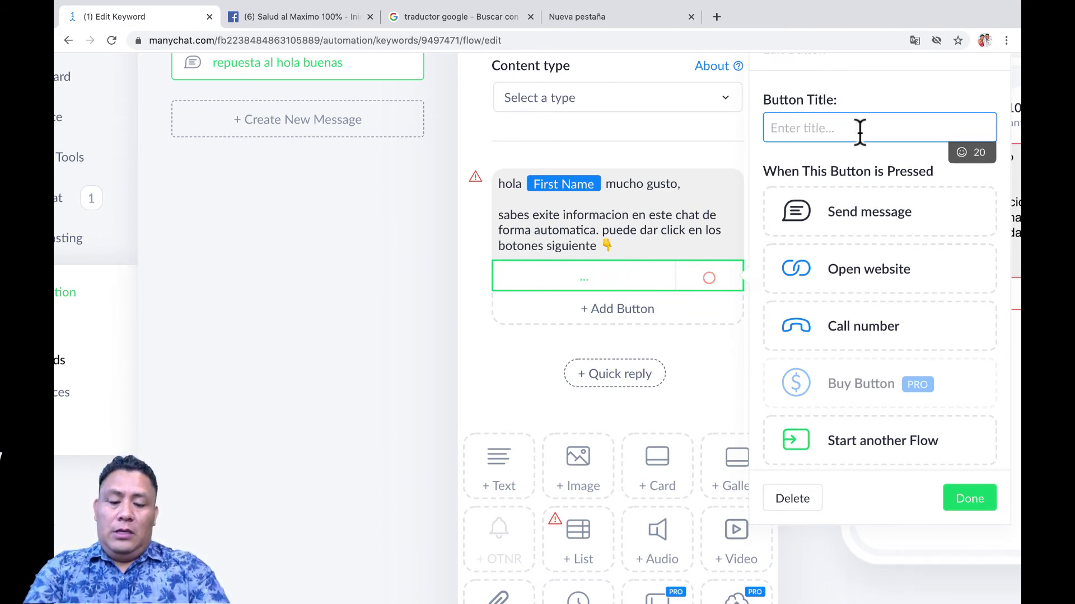
type("mensaje de")
key("BackSpace")
key("BackSpace")
key("BackSpace")
key("BackSpace")
key("BackSpace")
key("BackSpace")
key("BackSpace")
key("BackSpace")
key("BackSpace")
key("BackSpace")
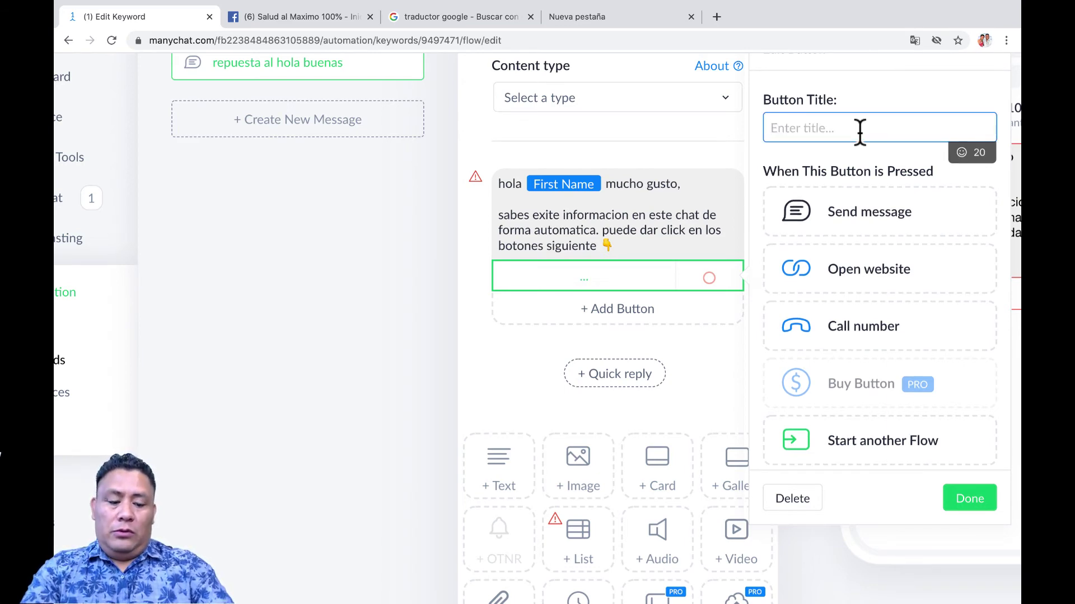
Title the button "MENSAJE DE BIENVENIDA" and shorten it to "MENSAJE BIENVENIDA" by removing "DE"
type("MENSA")
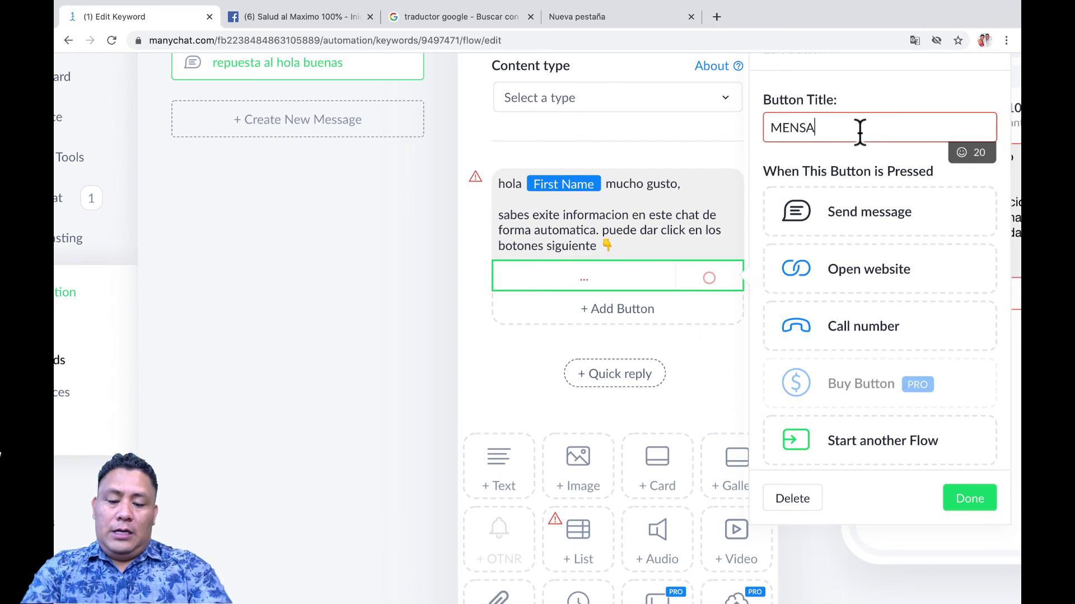
type("JE DE BIENVENIDA")
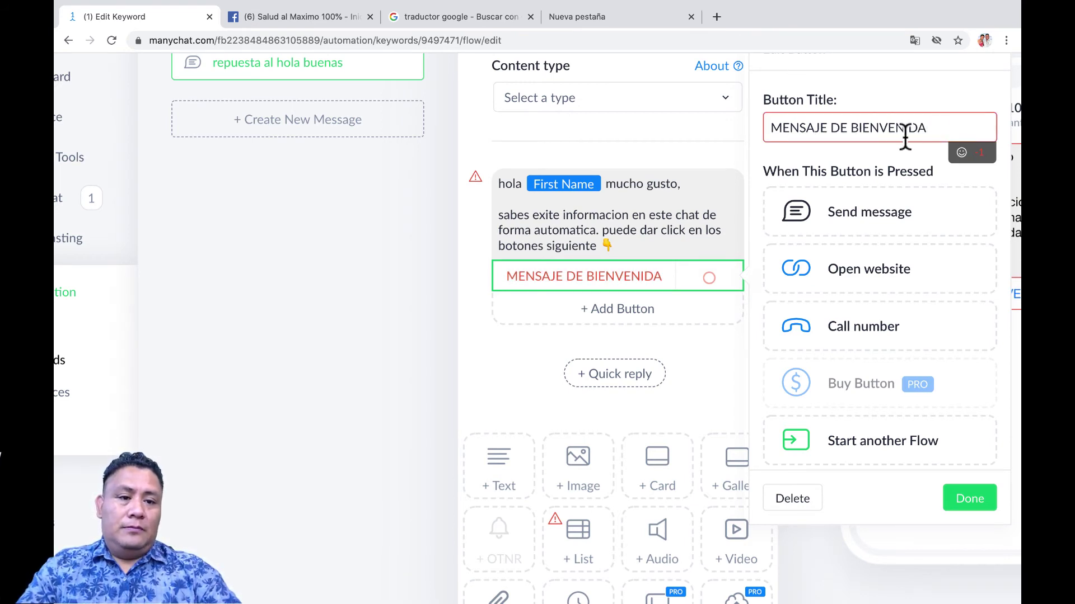
left_click(849, 130)
key("BackSpace")
key("BackSpace")
key("BackSpace")
key("BackSpace")
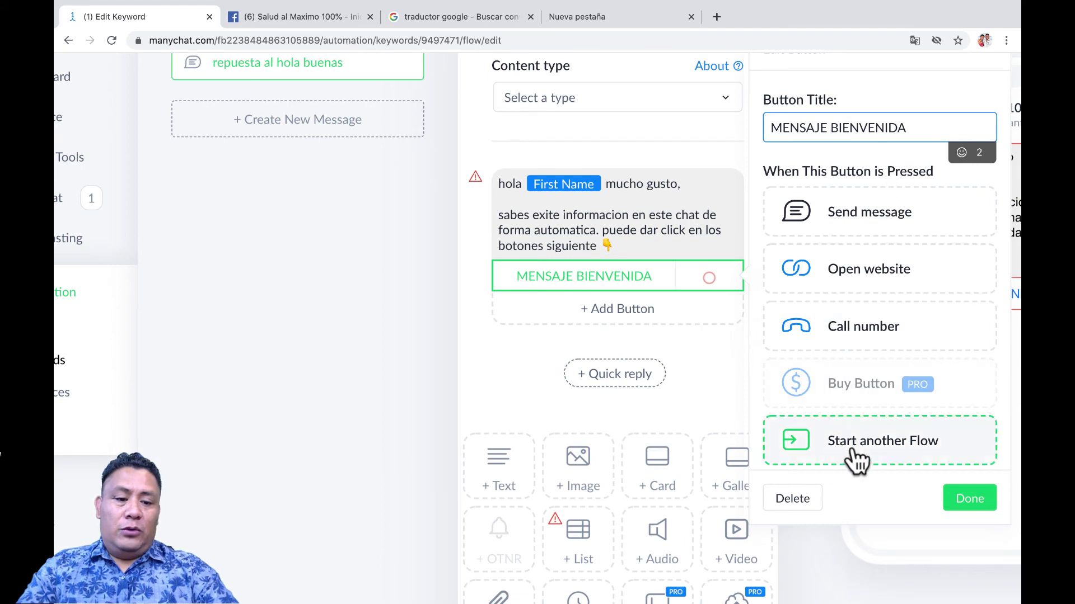
Make the MENSAJE BIENVENIDA button start another flow, choose the "Mensaje de bienvenida" flow, and return to the reply message
left_click(834, 443)
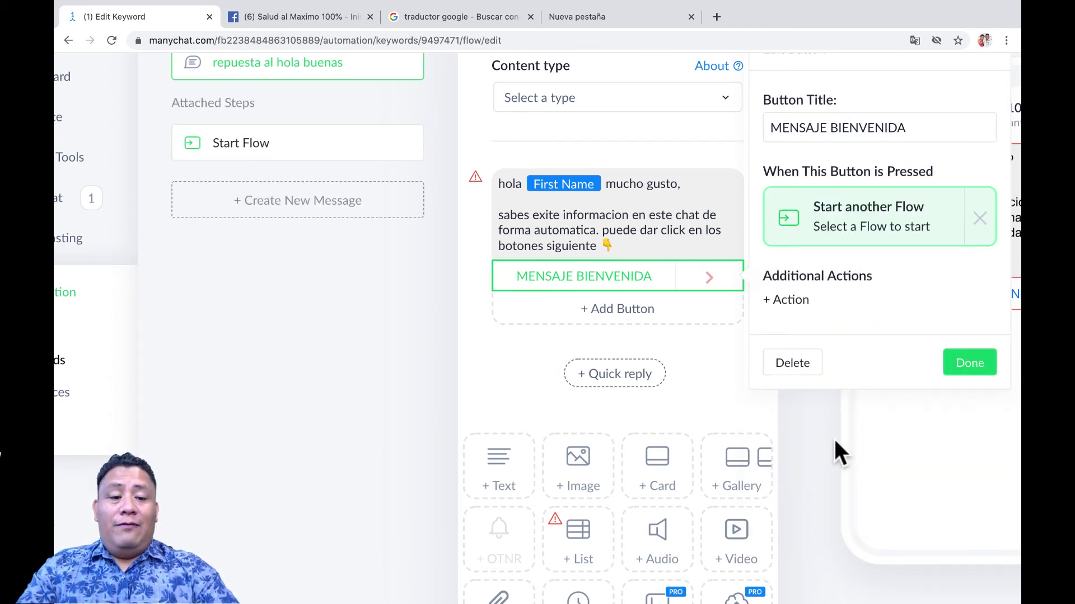
left_click(841, 291)
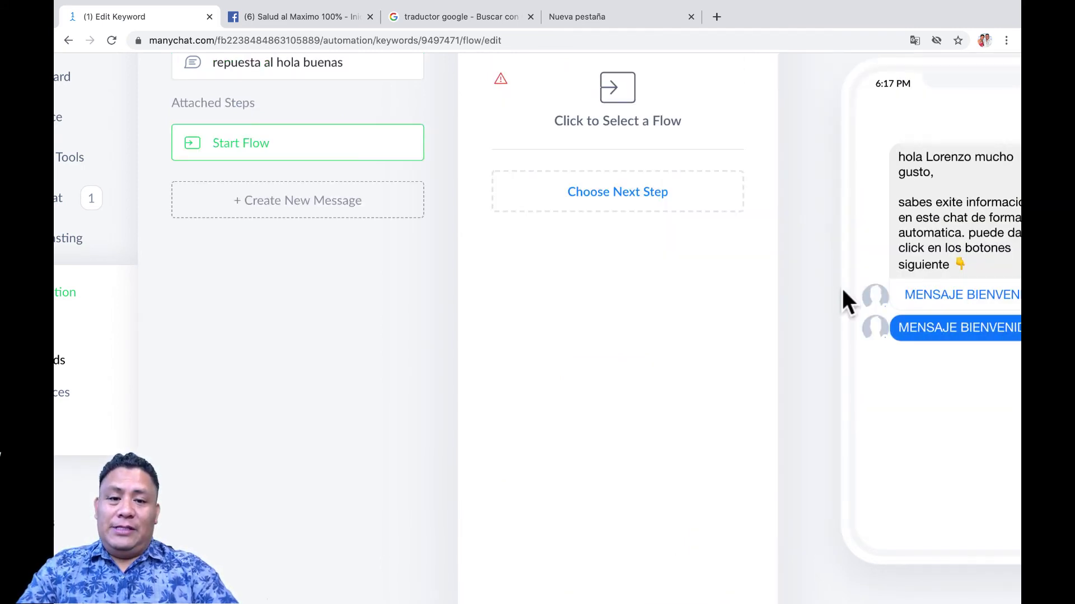
left_click(614, 112)
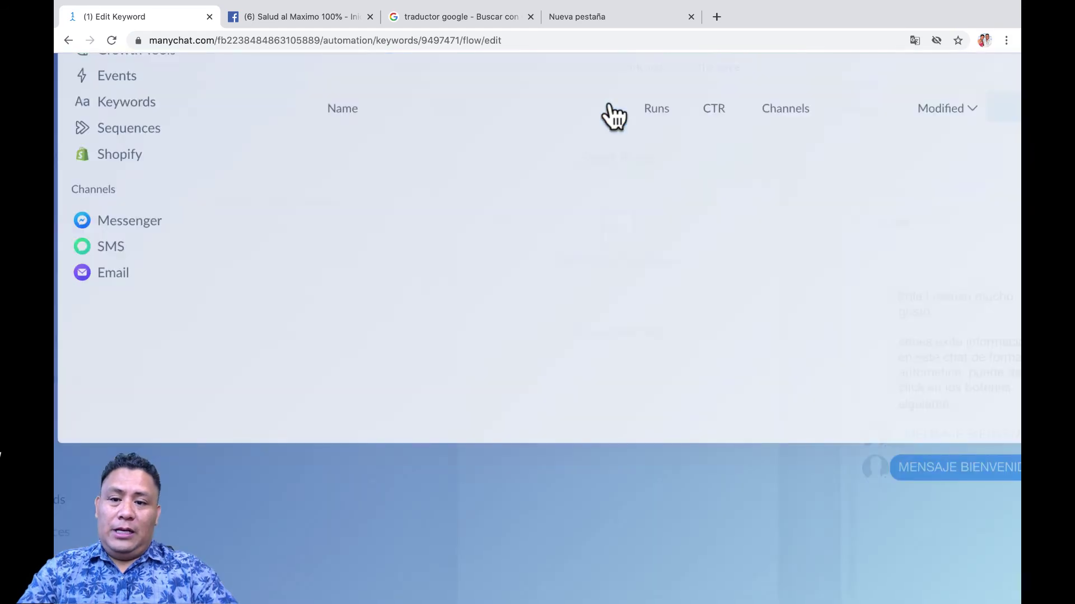
scroll(456, 425, "down", 5)
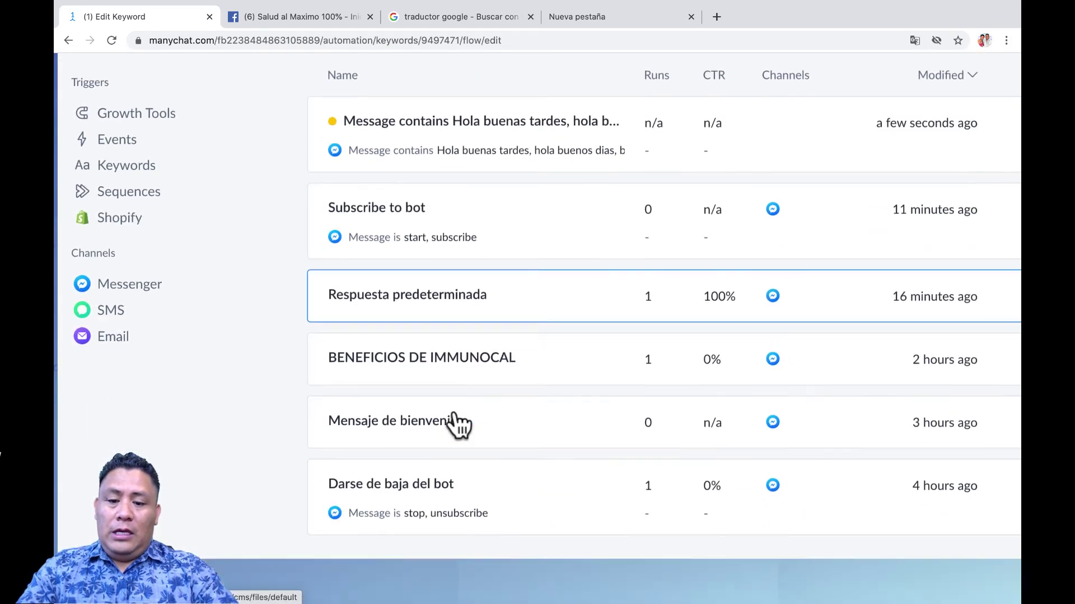
left_click(397, 428)
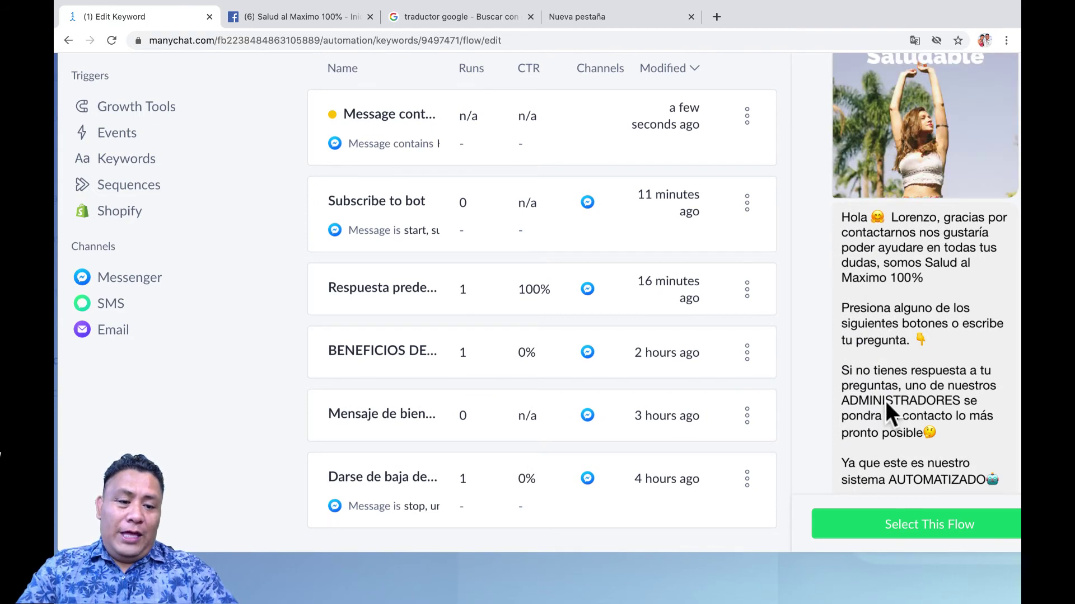
scroll(882, 411, "down", 2)
scroll(882, 415, "down", 1)
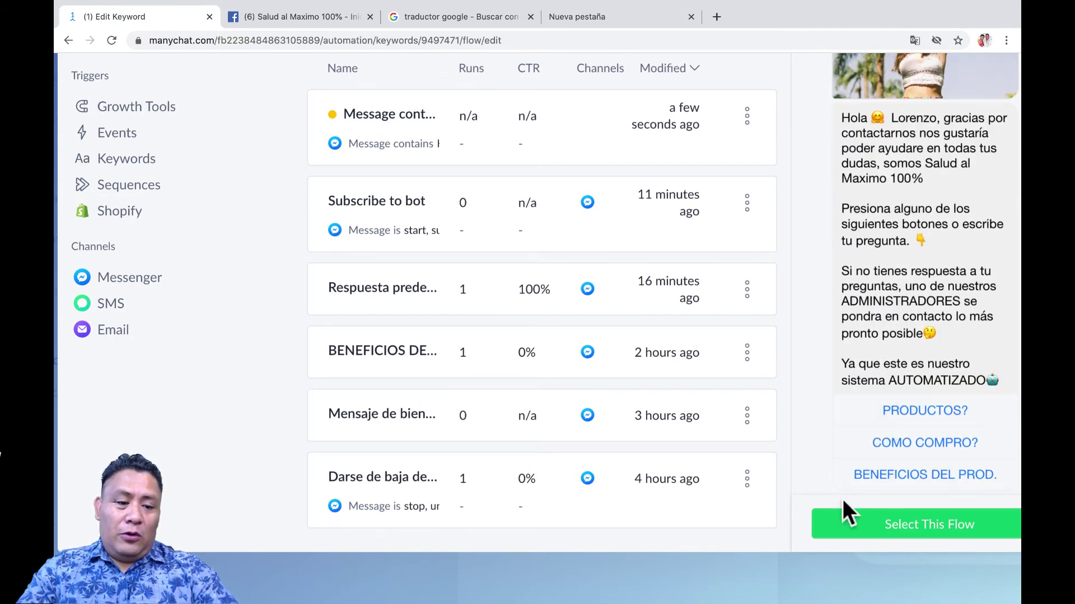
left_click(880, 533)
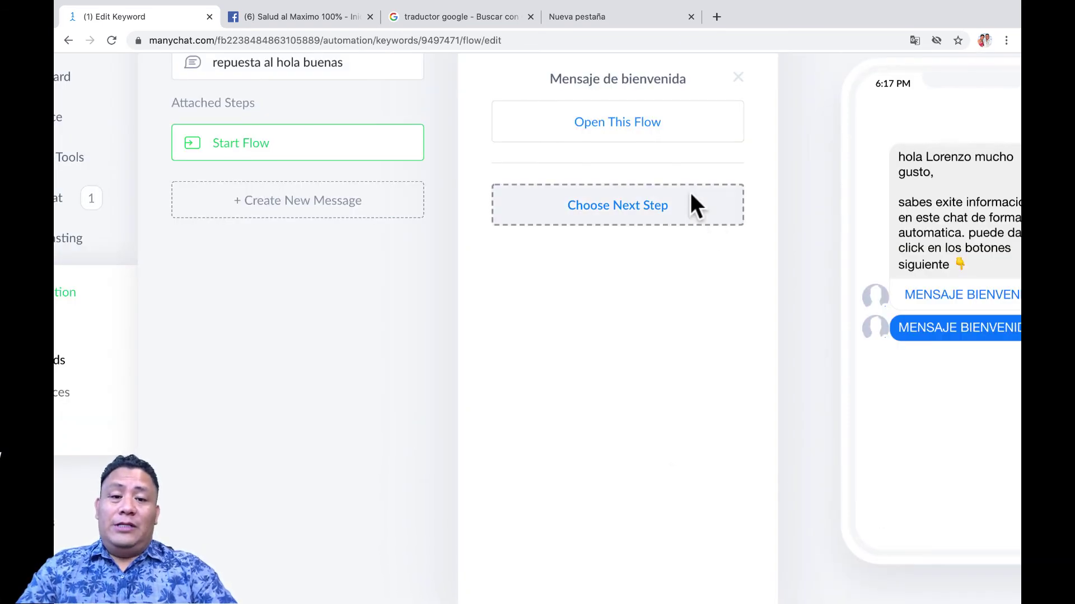
scroll(722, 224, "up", 3)
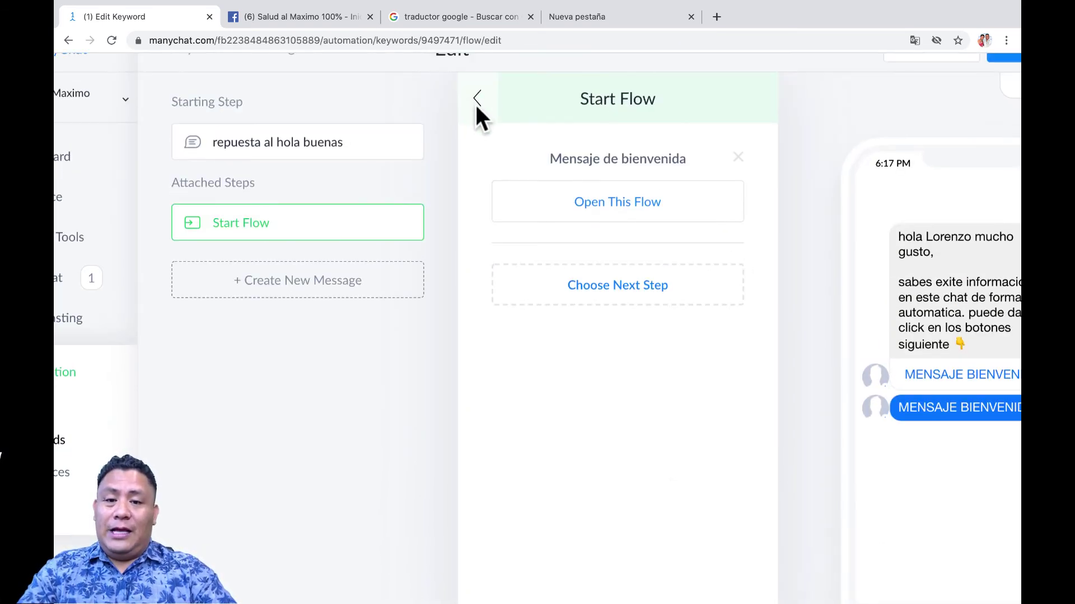
left_click(479, 99)
key("super+0")
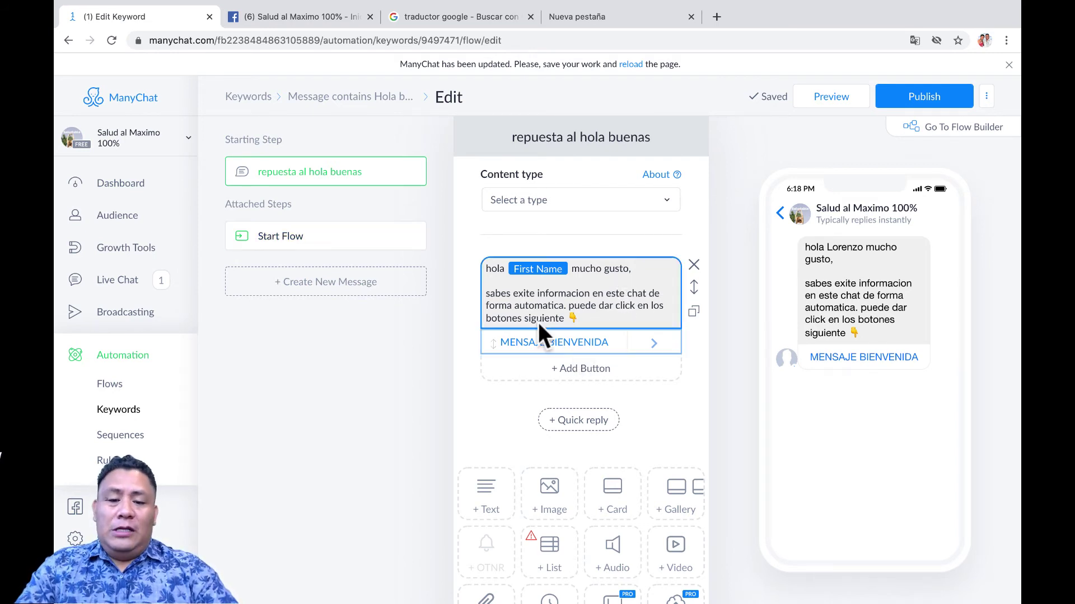
Change "los botones" to "el boton" in the reply text and publish the keyword reply
left_click(520, 319)
key("BackSpace")
key("BackSpace")
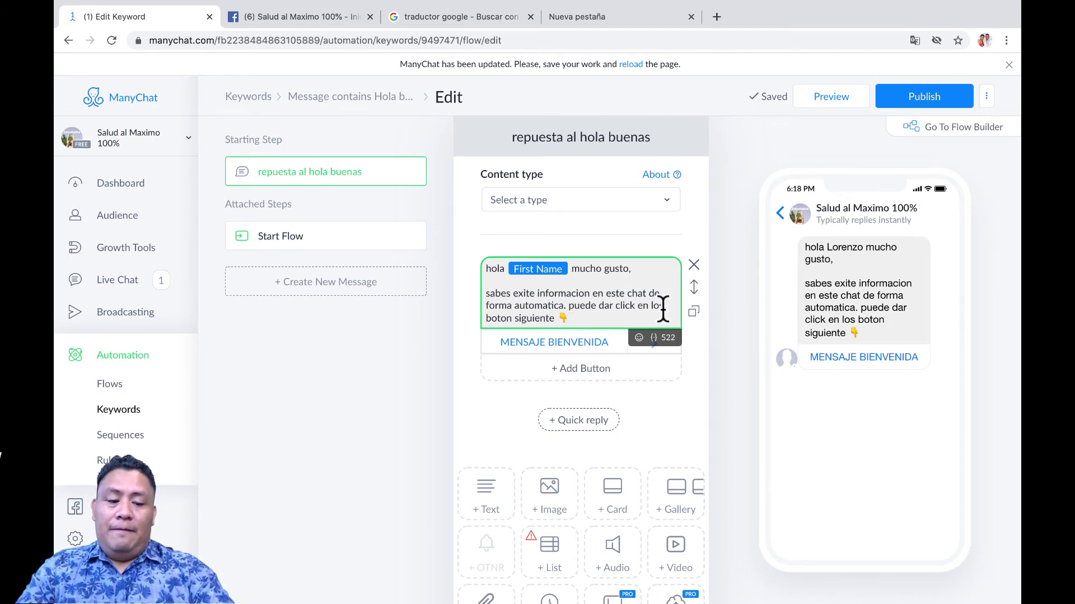
key("BackSpace")
key("BackSpace")
key("BackSpace")
type("EL")
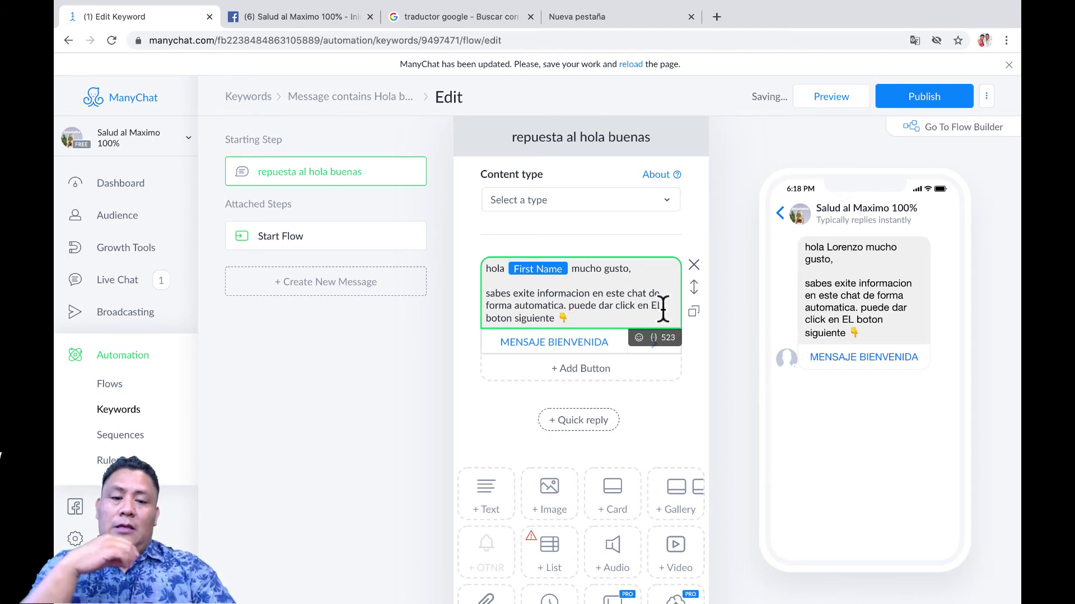
type("el")
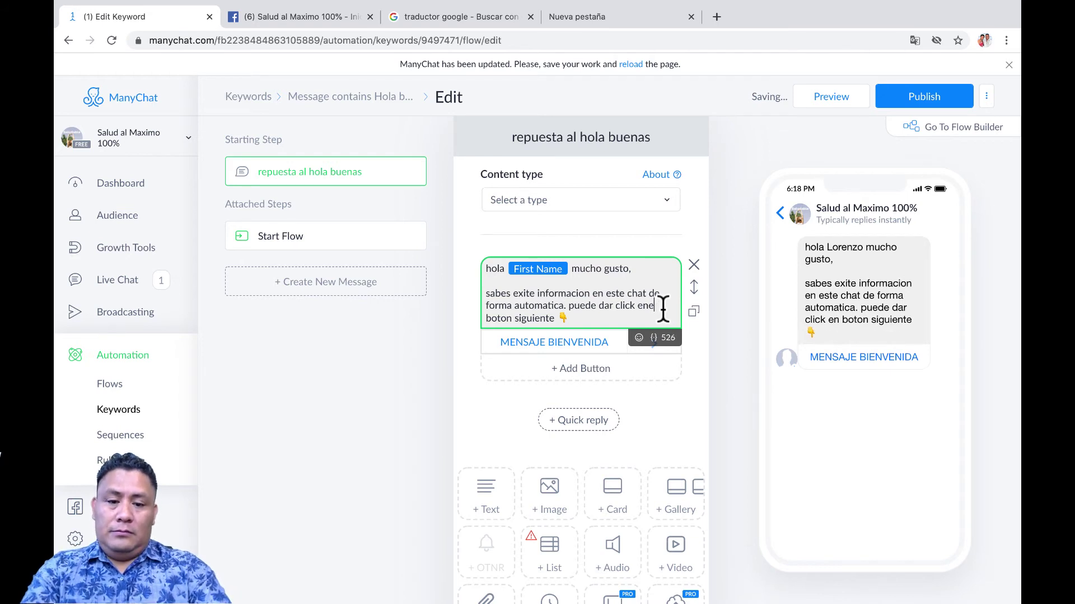
key("BackSpace")
key("BackSpace")
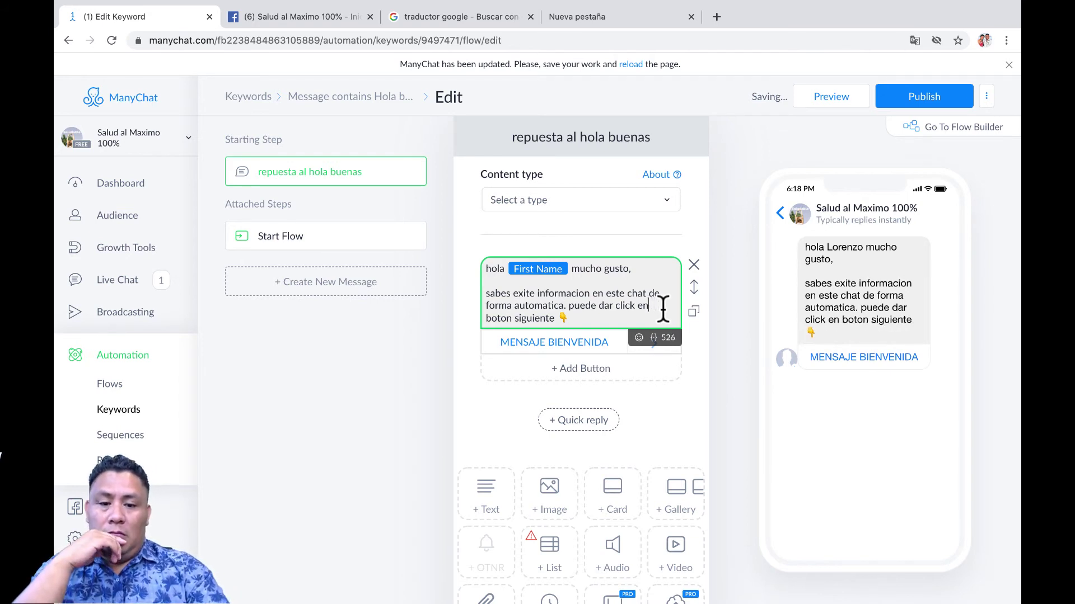
type("el")
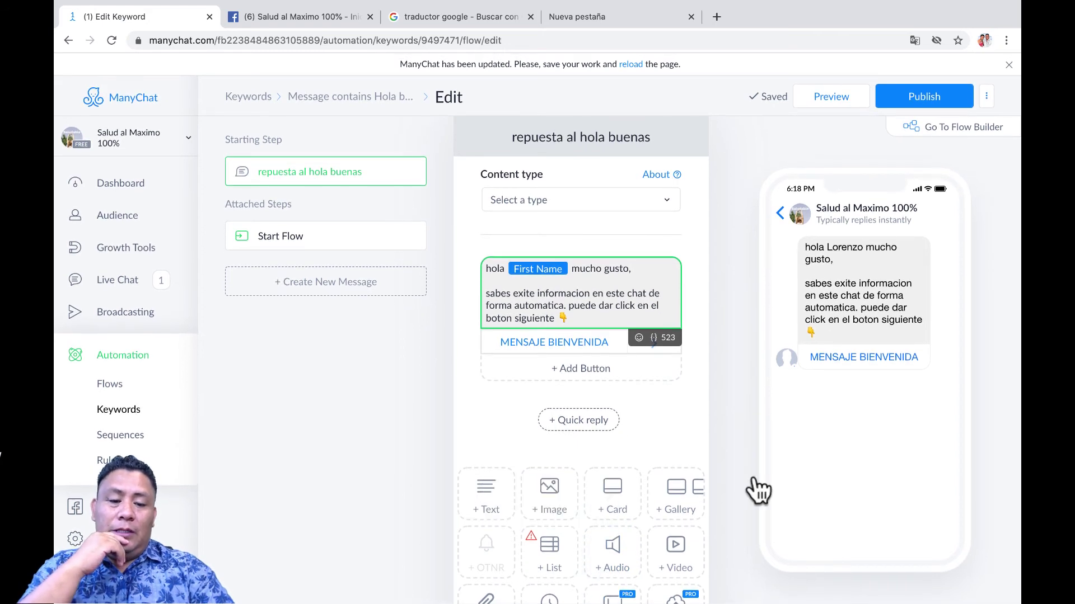
scroll(754, 490, "down", 2)
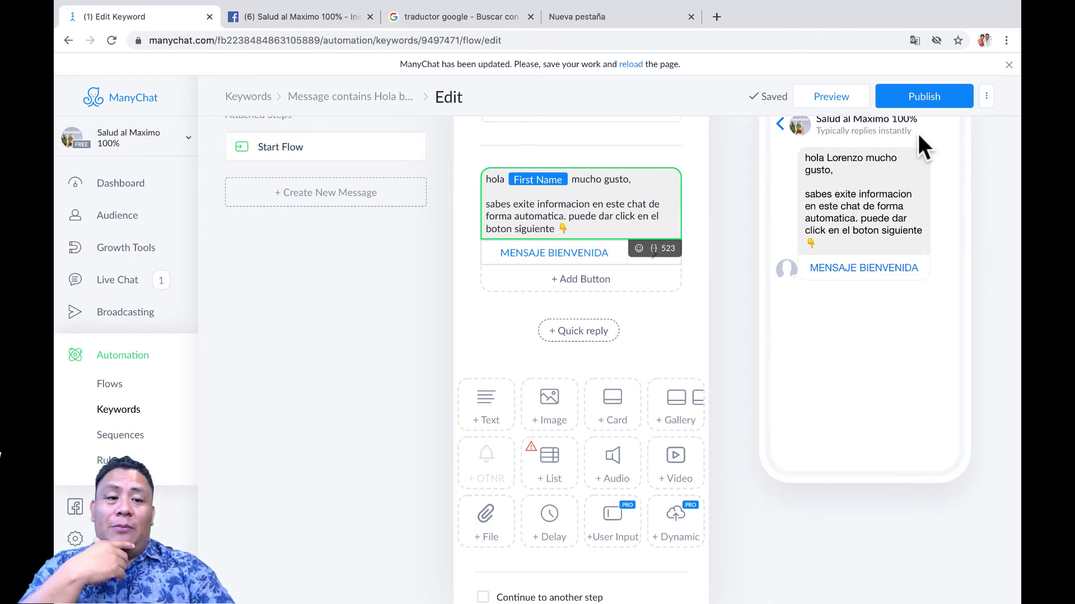
left_click(923, 99)
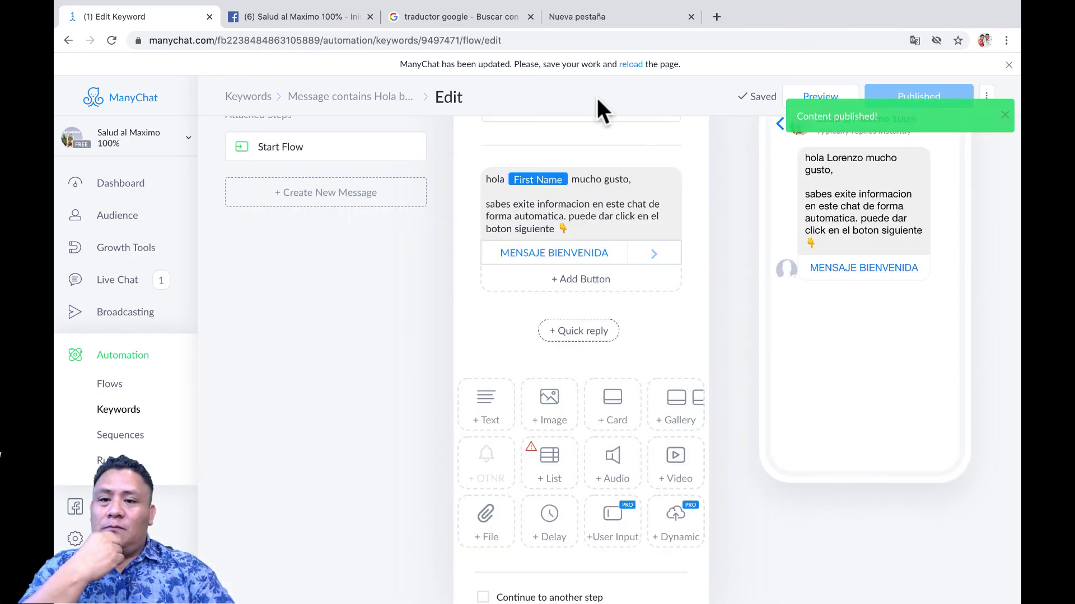
Switch to the Facebook page chat and send "Hola buenas tardes", reusing the earlier greeting with its misspelling corrected
left_click(306, 14)
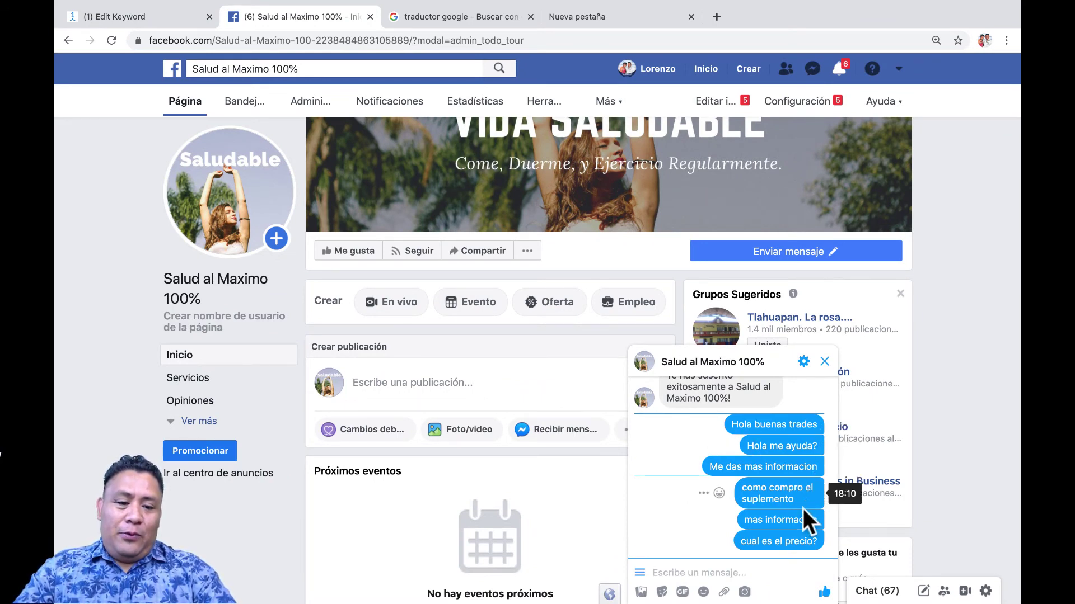
left_click_drag(817, 425, 733, 429)
key("super+c")
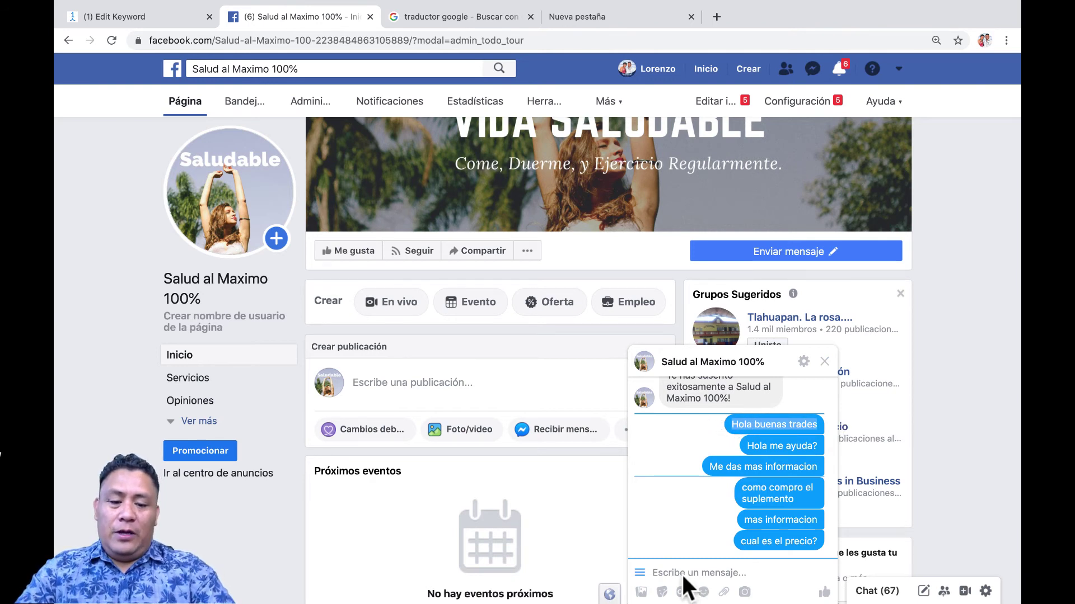
left_click(682, 575)
key("super+v")
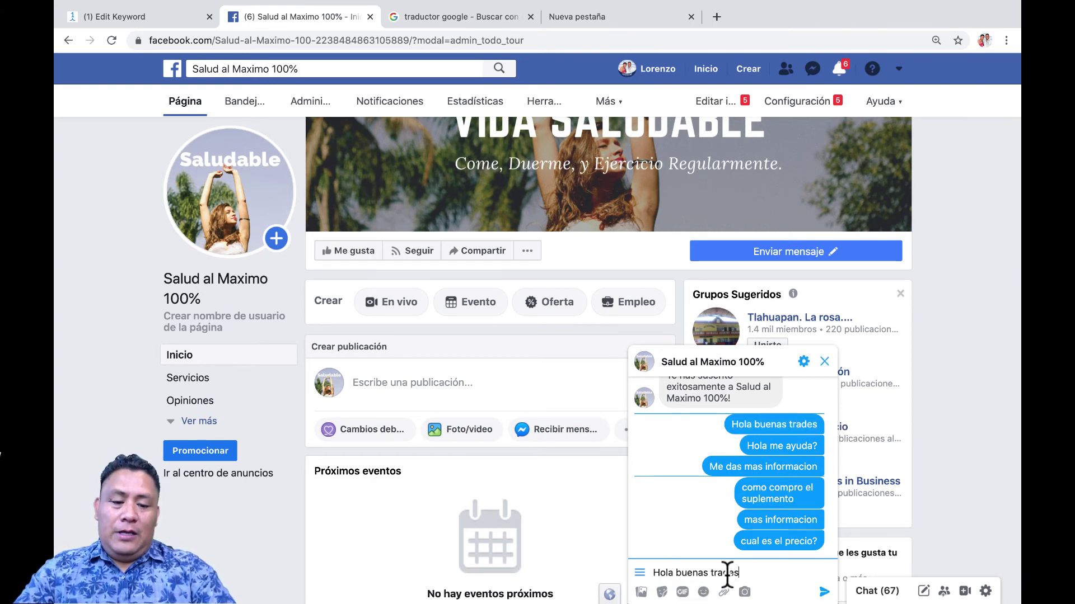
left_click(724, 572)
key("BackSpace")
key("BackSpace")
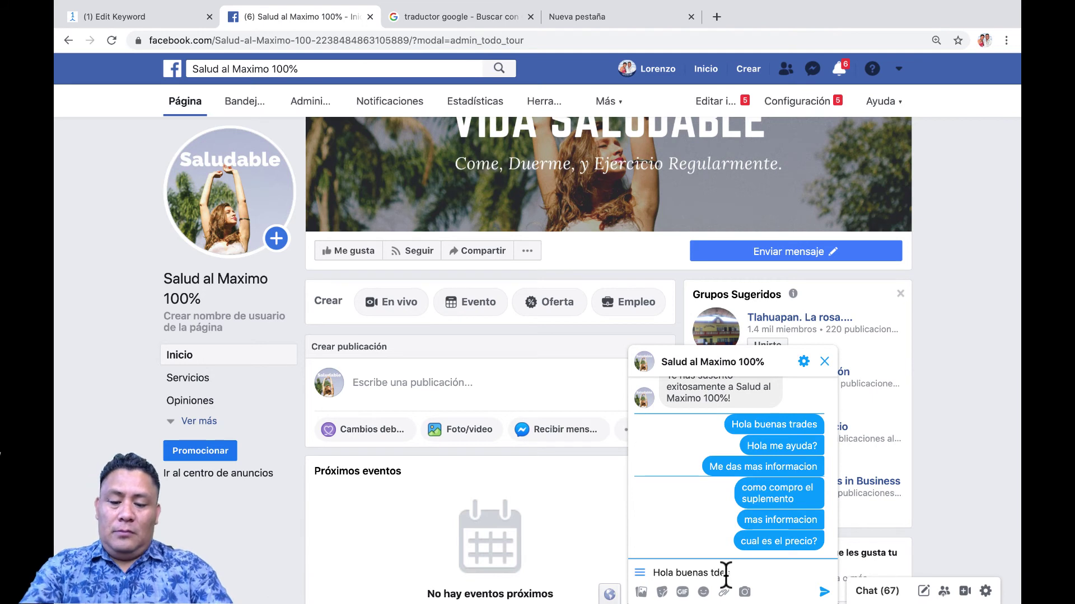
type("ardes")
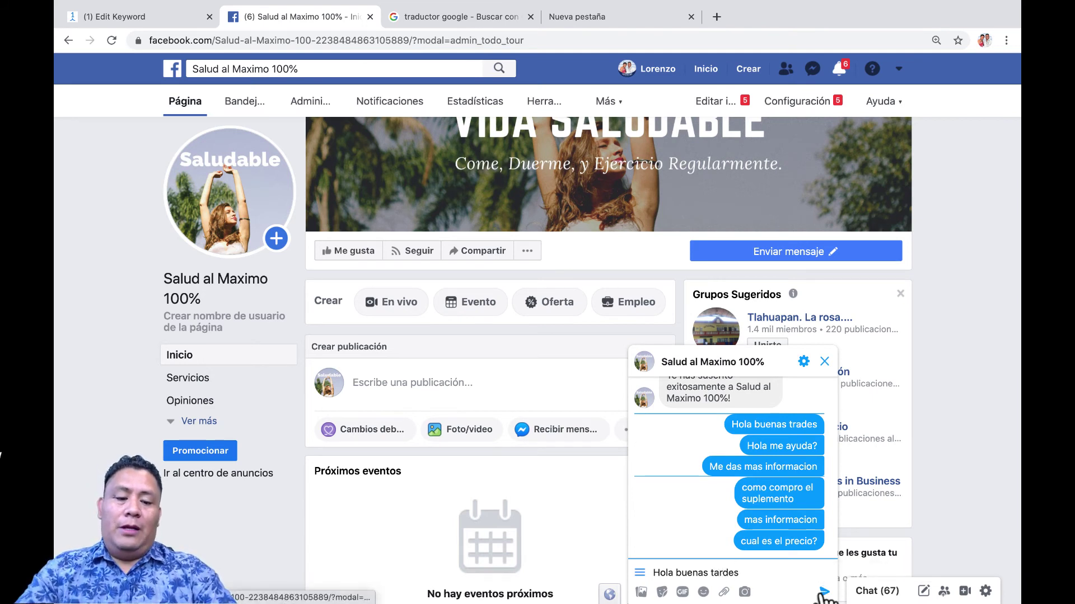
left_click(824, 592)
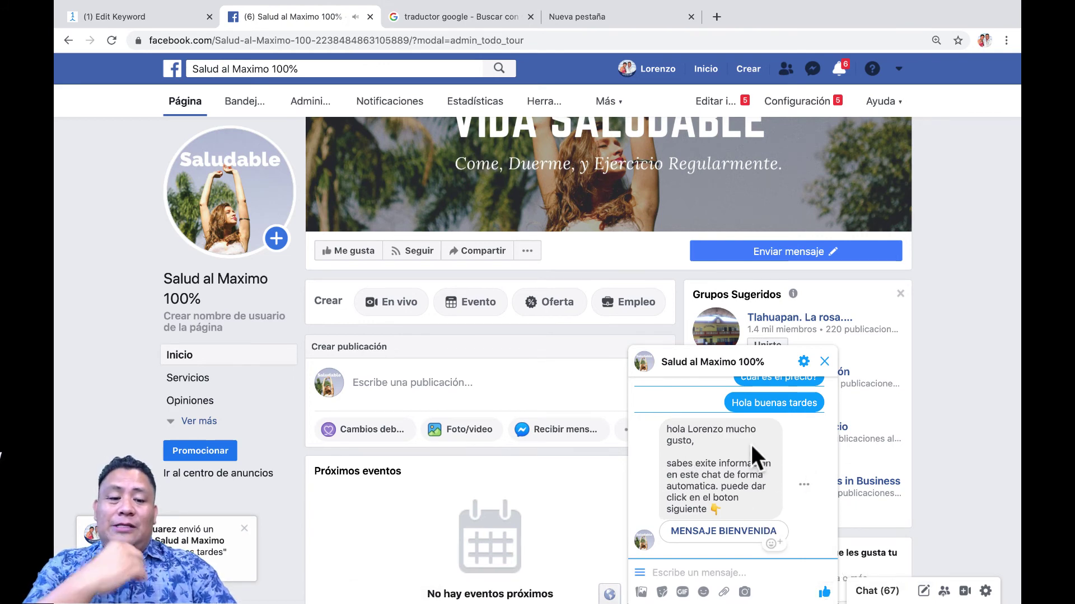
Test the bot reply's MENSAJE BIENVENIDA button and the welcome message's PRODUCTOS? button, then close the opened YouTube video
scroll(751, 444, "up", 5)
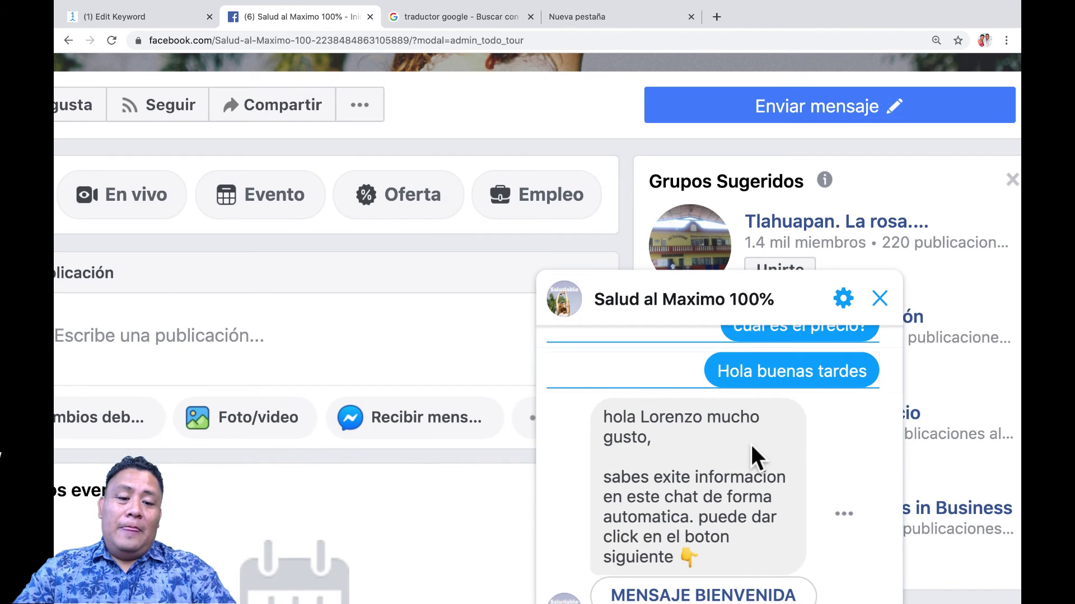
scroll(932, 466, "down", 3)
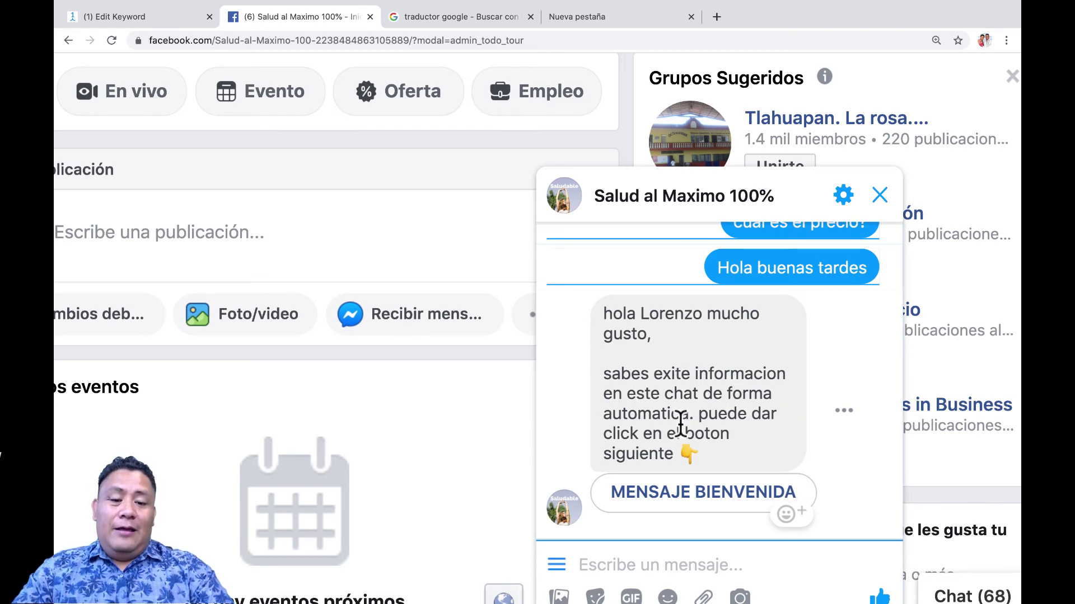
left_click(719, 496)
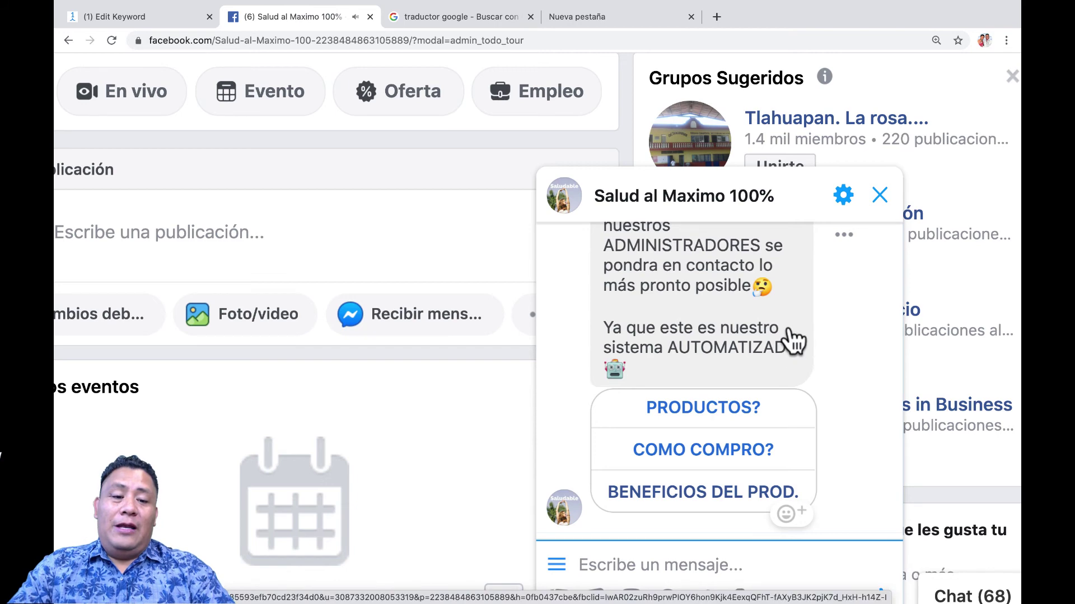
scroll(789, 330, "up", 2)
scroll(788, 324, "down", 2)
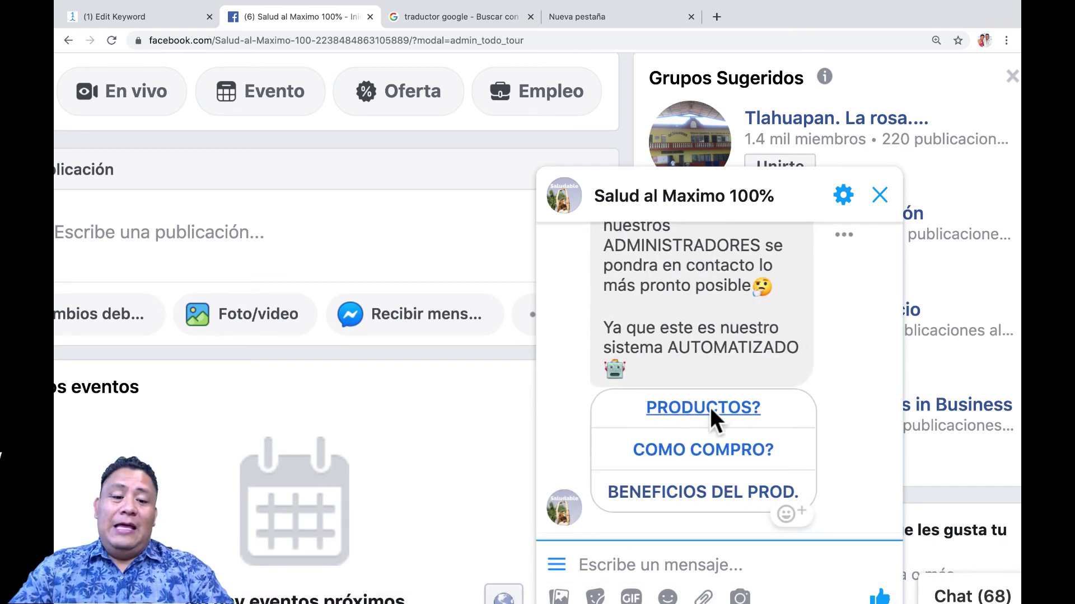
left_click(693, 419)
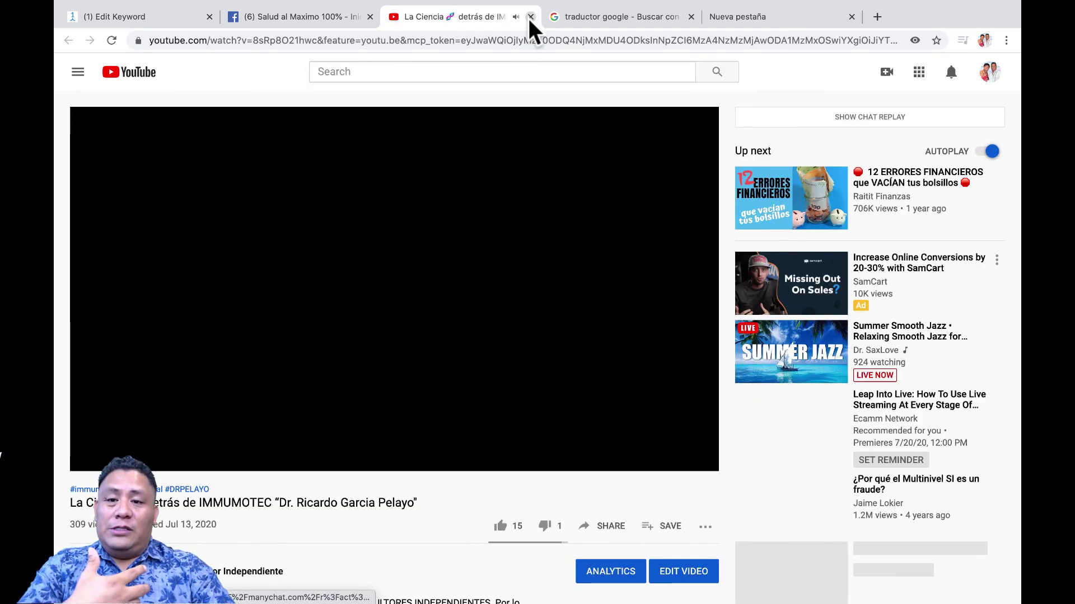
left_click(529, 17)
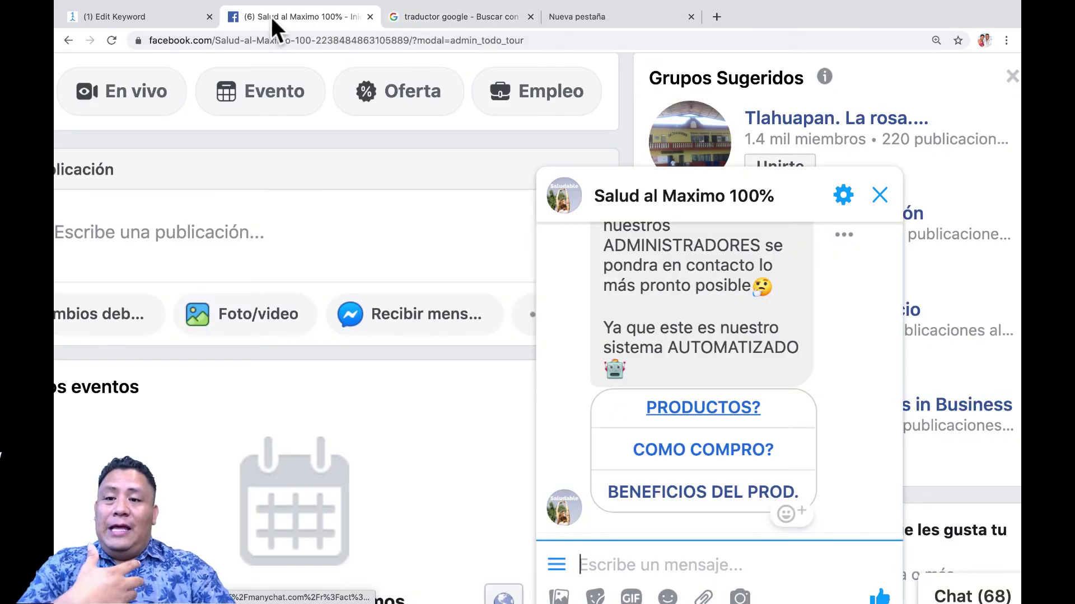
left_click(157, 12)
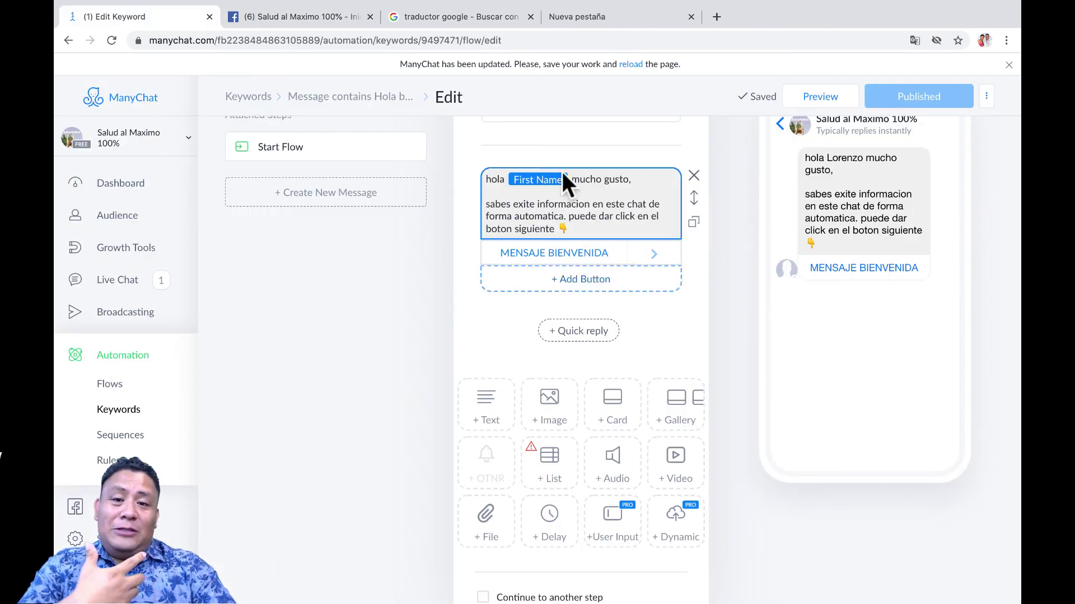
left_click(296, 18)
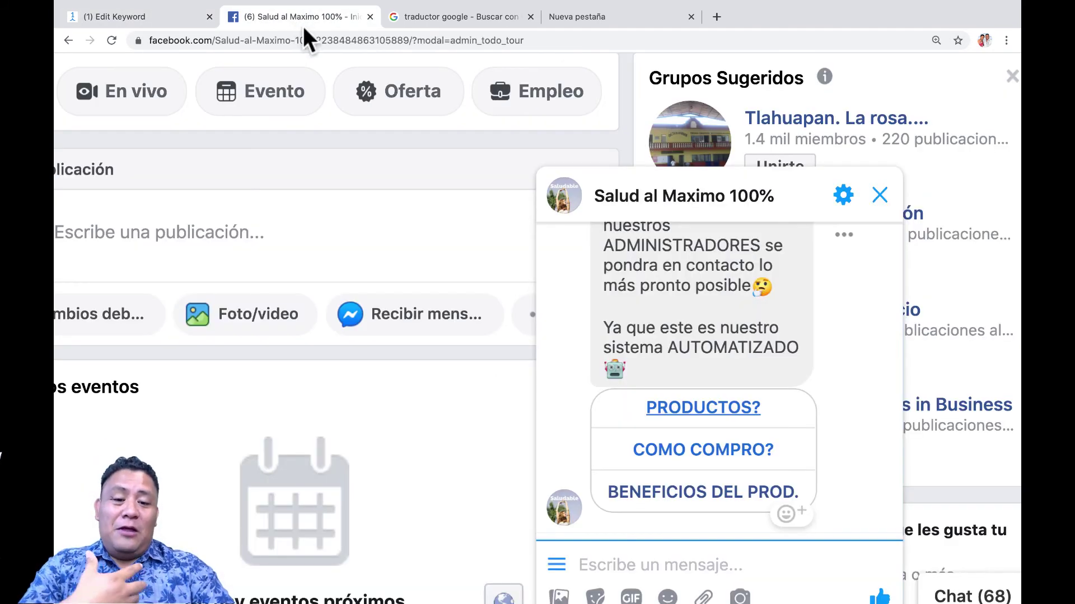